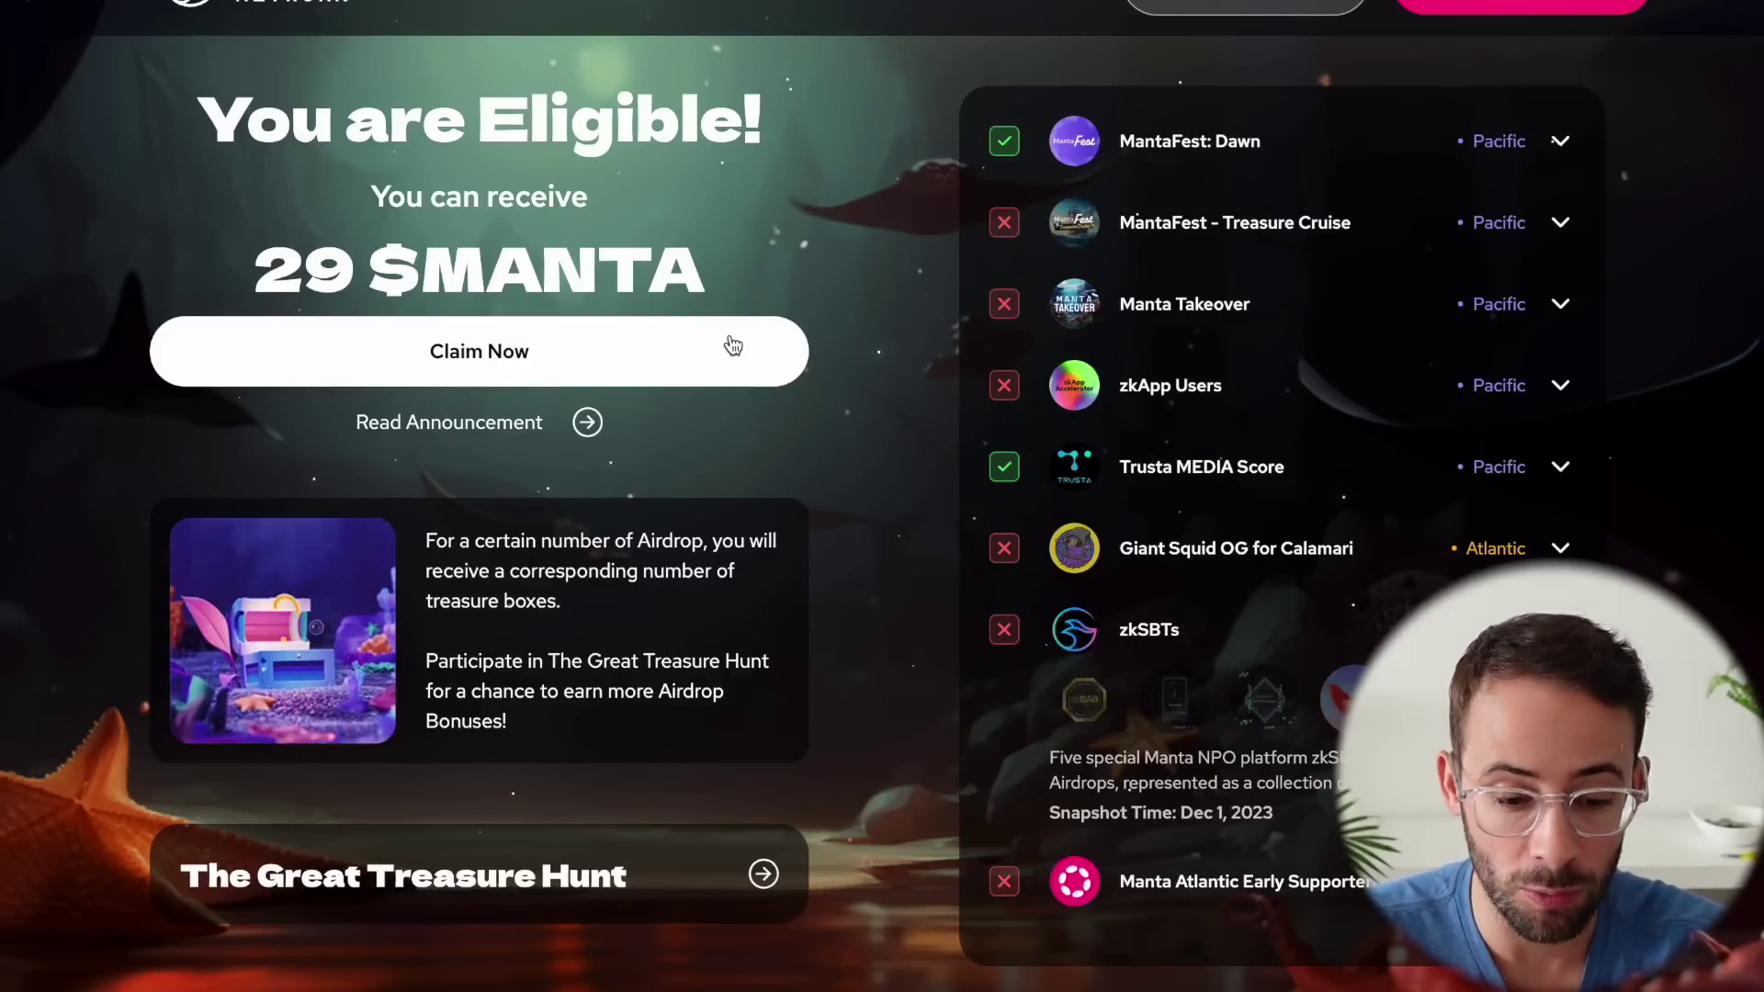
Scroll through the 29 $MANTA eligibility page before reaching the New Paradigm dashboard.
{"action": "scroll", "coordinate": [880, 485], "scroll_direction": "up", "scroll_amount": 1}
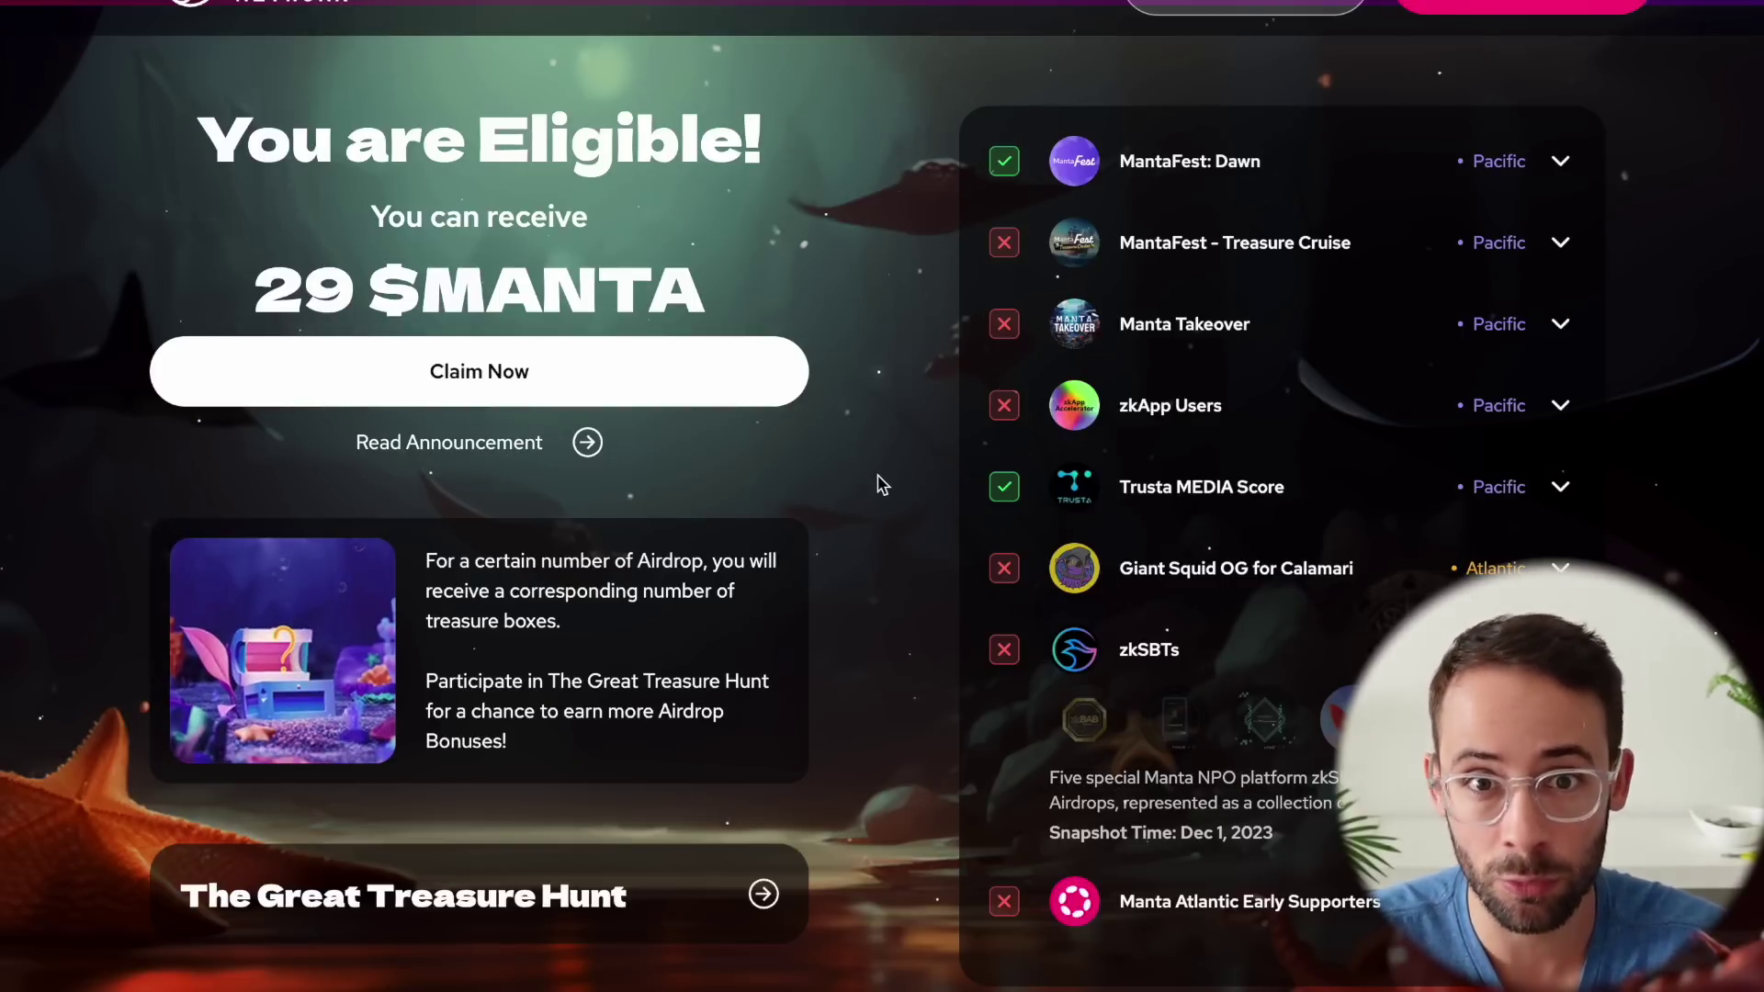
{"action": "scroll", "coordinate": [779, 555], "scroll_direction": "down", "scroll_amount": 1}
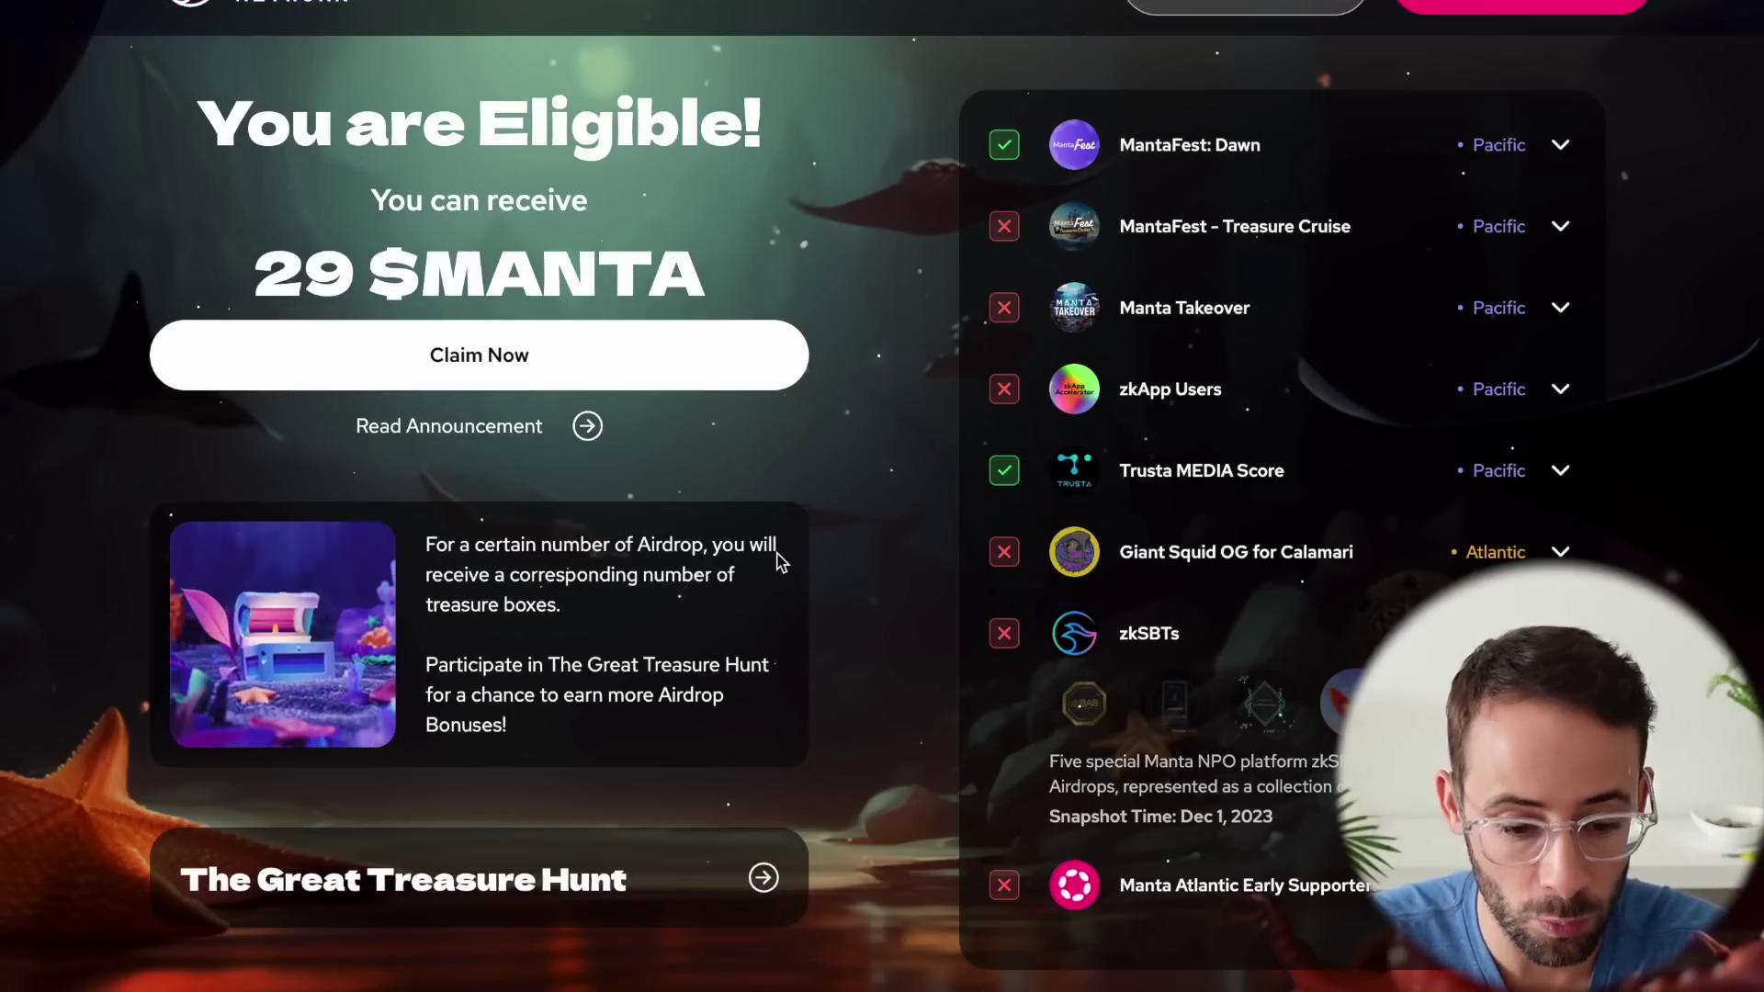
{"action": "scroll", "coordinate": [514, 441], "scroll_direction": "up", "scroll_amount": 1}
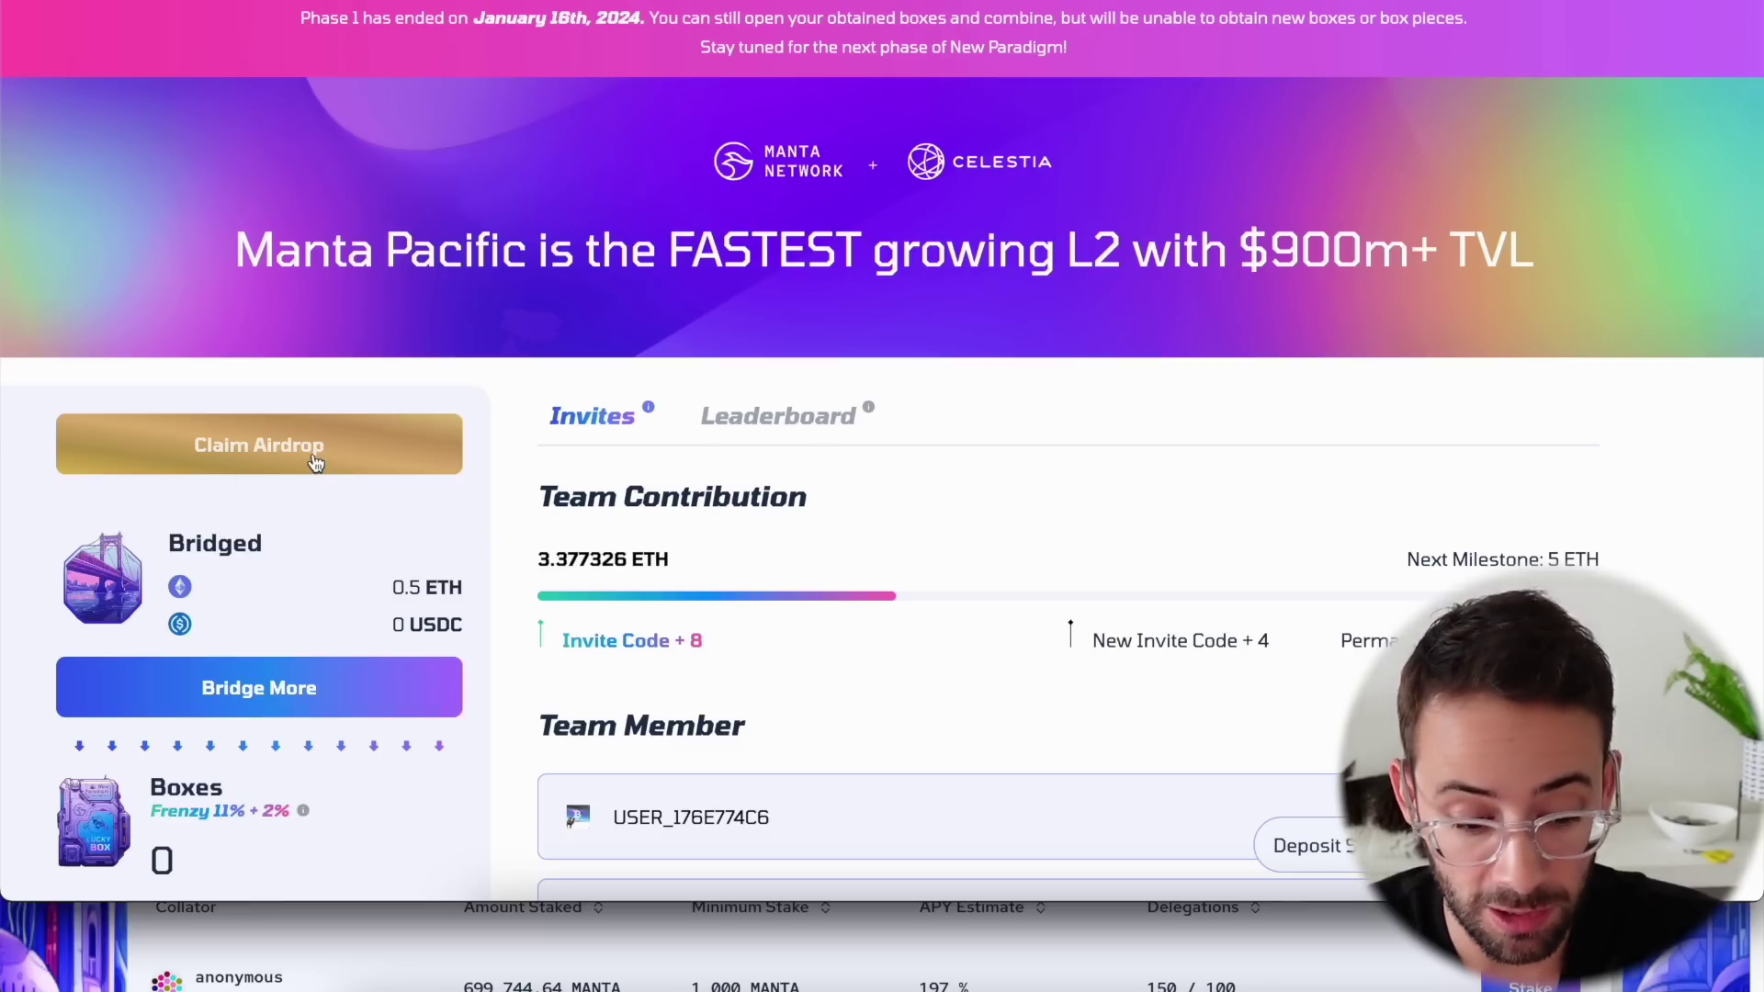
Claim 55.14 MANTA from the Tier1 Backers, Leaderboard Scores and Secure Multisigs cards, confirming in MetaMask.
{"action": "left_click", "coordinate": [331, 452]}
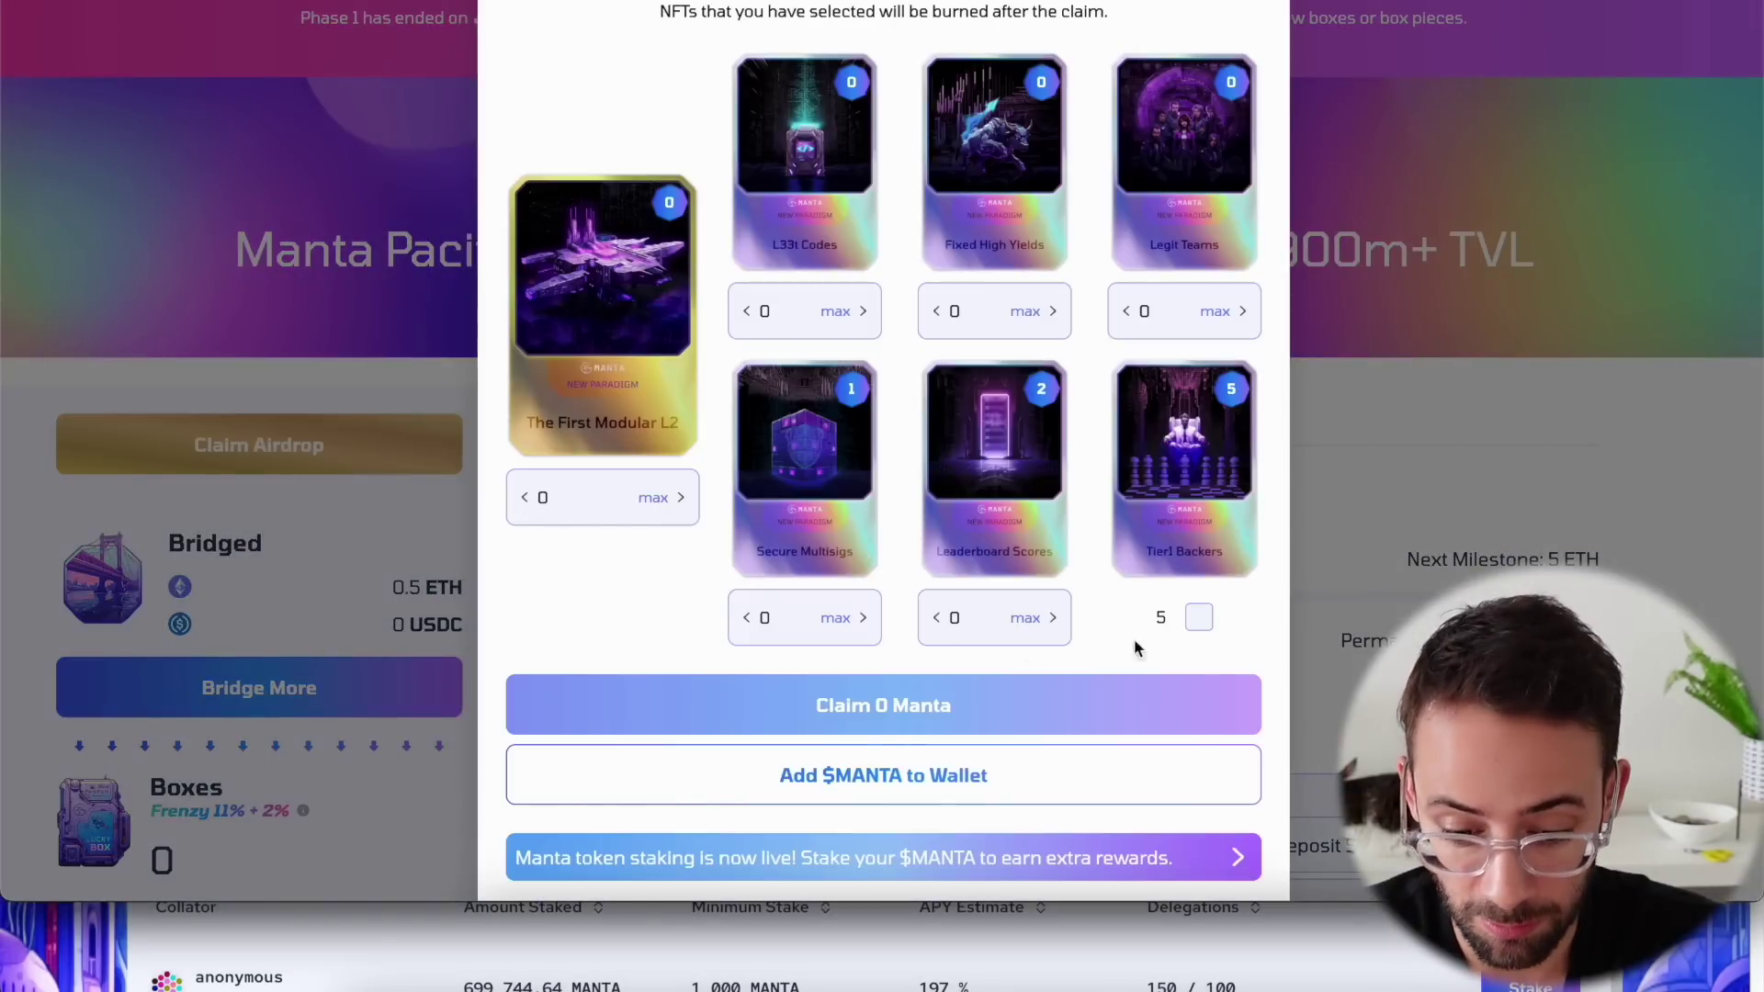
{"action": "left_click", "coordinate": [1199, 617]}
{"action": "left_click", "coordinate": [1026, 622]}
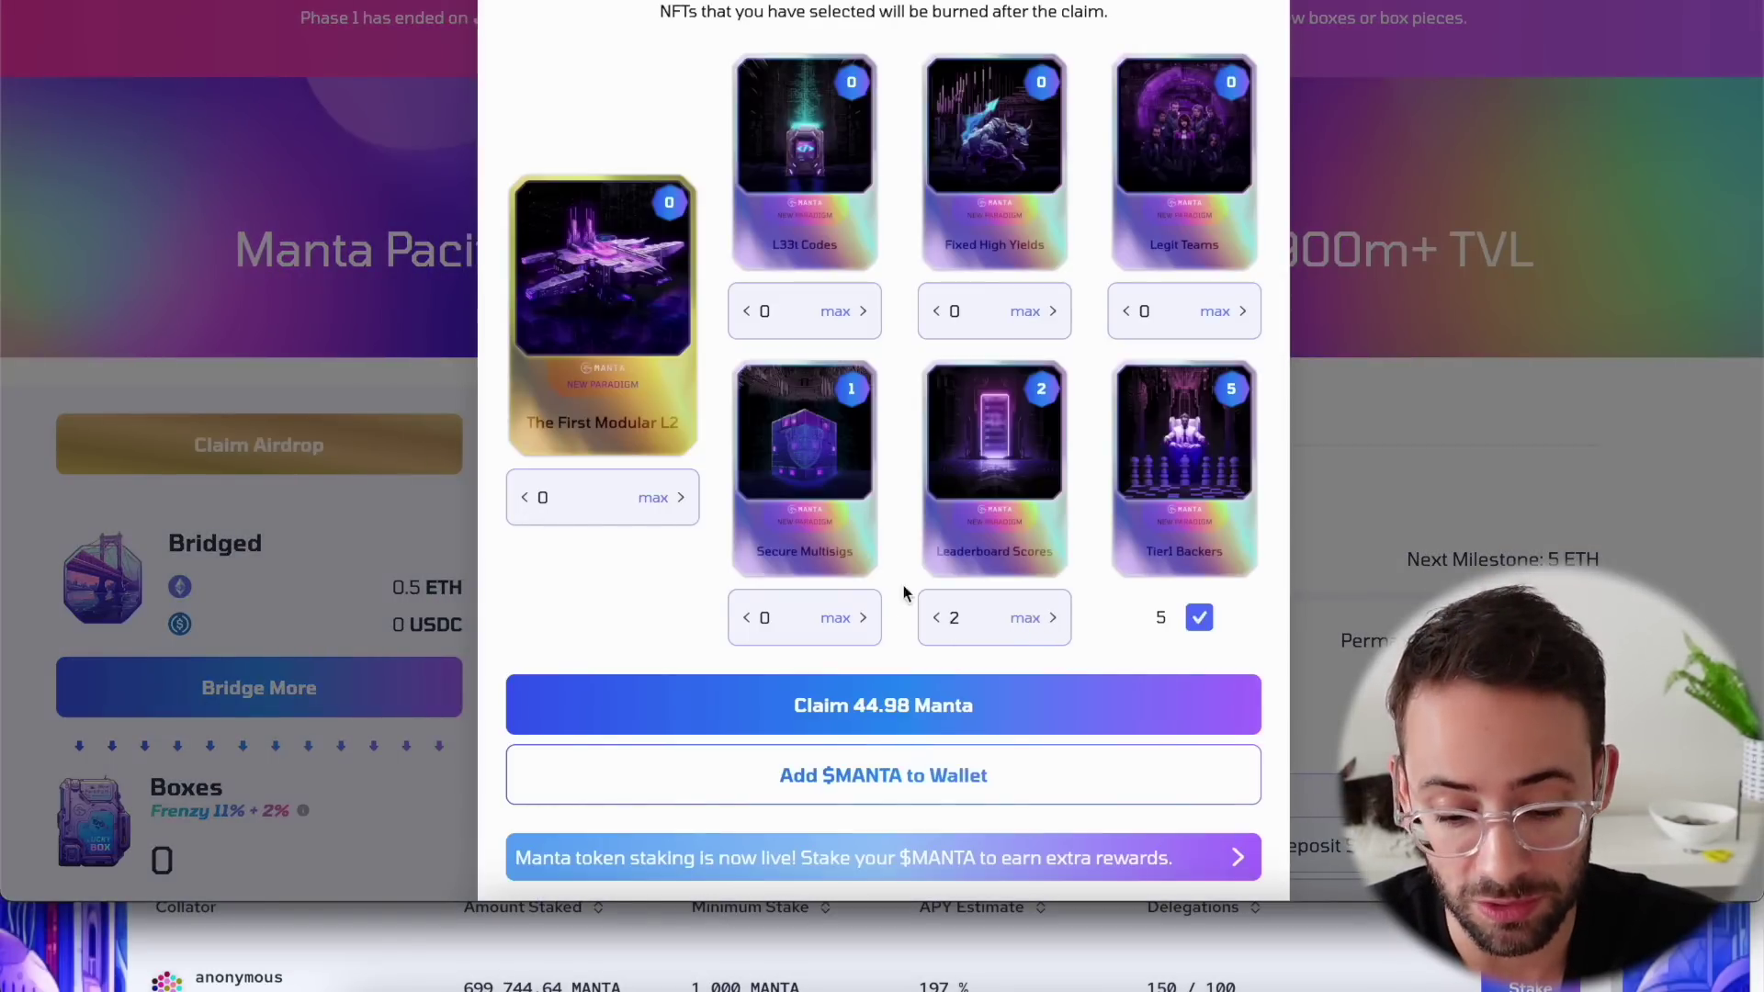
{"action": "left_click", "coordinate": [836, 618]}
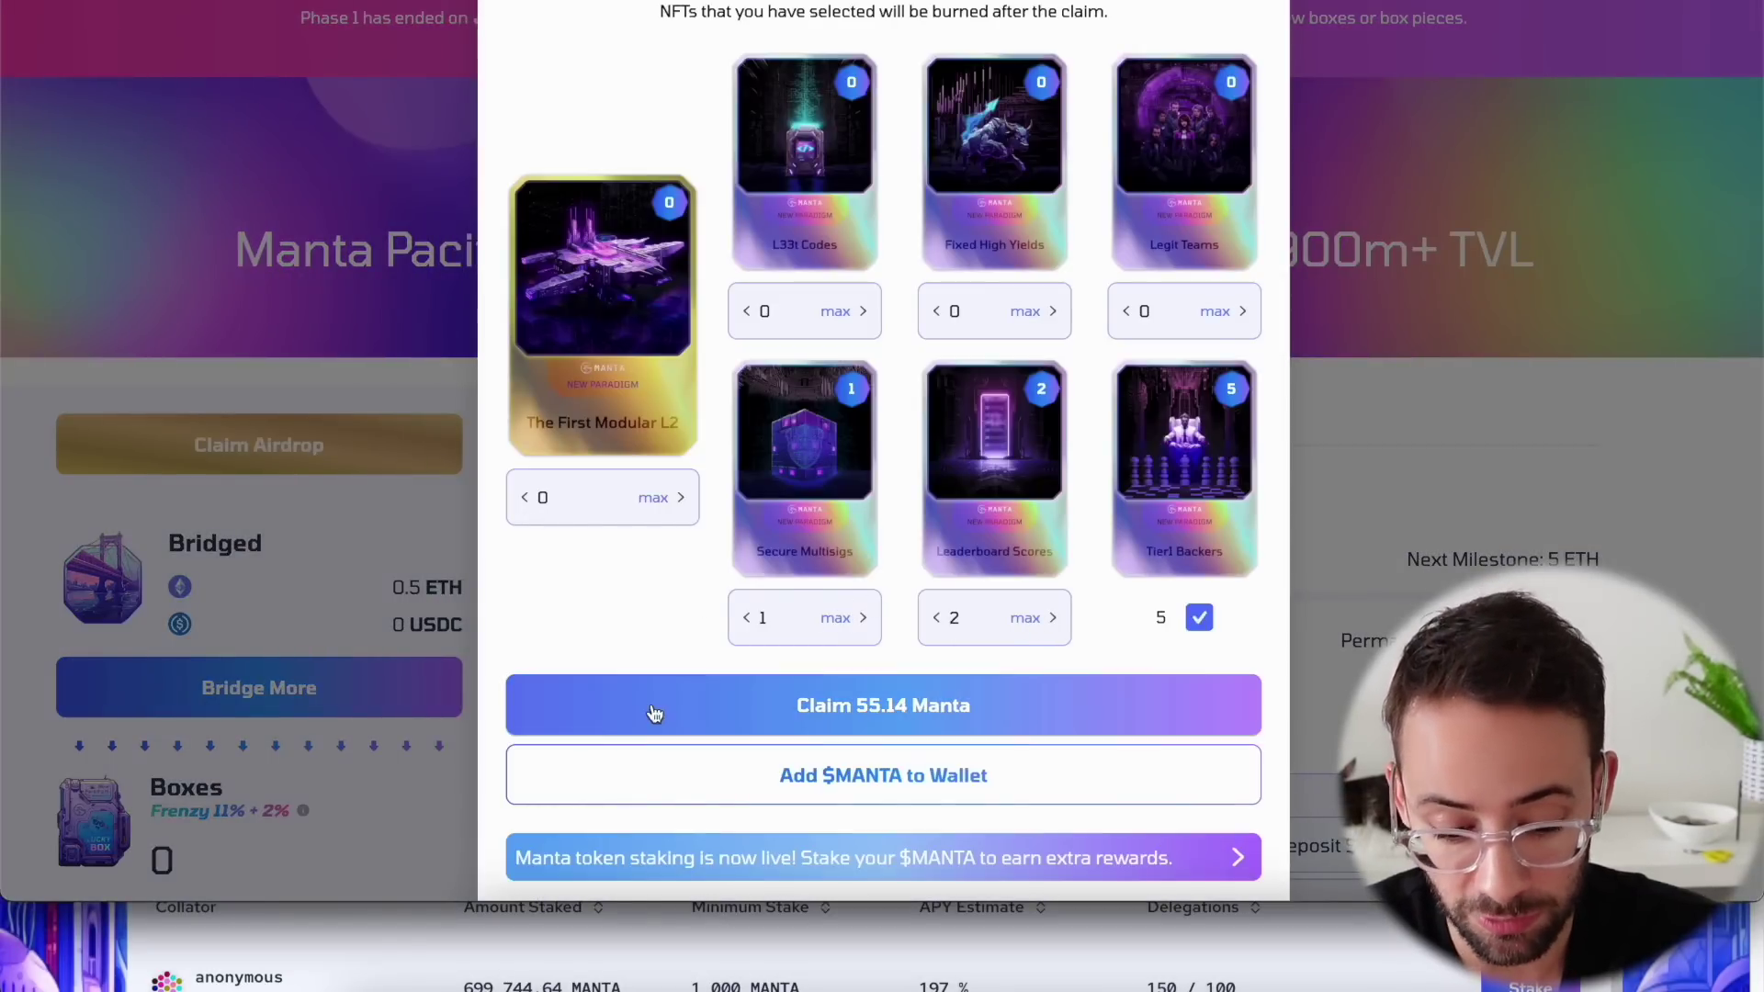
{"action": "left_click", "coordinate": [733, 715]}
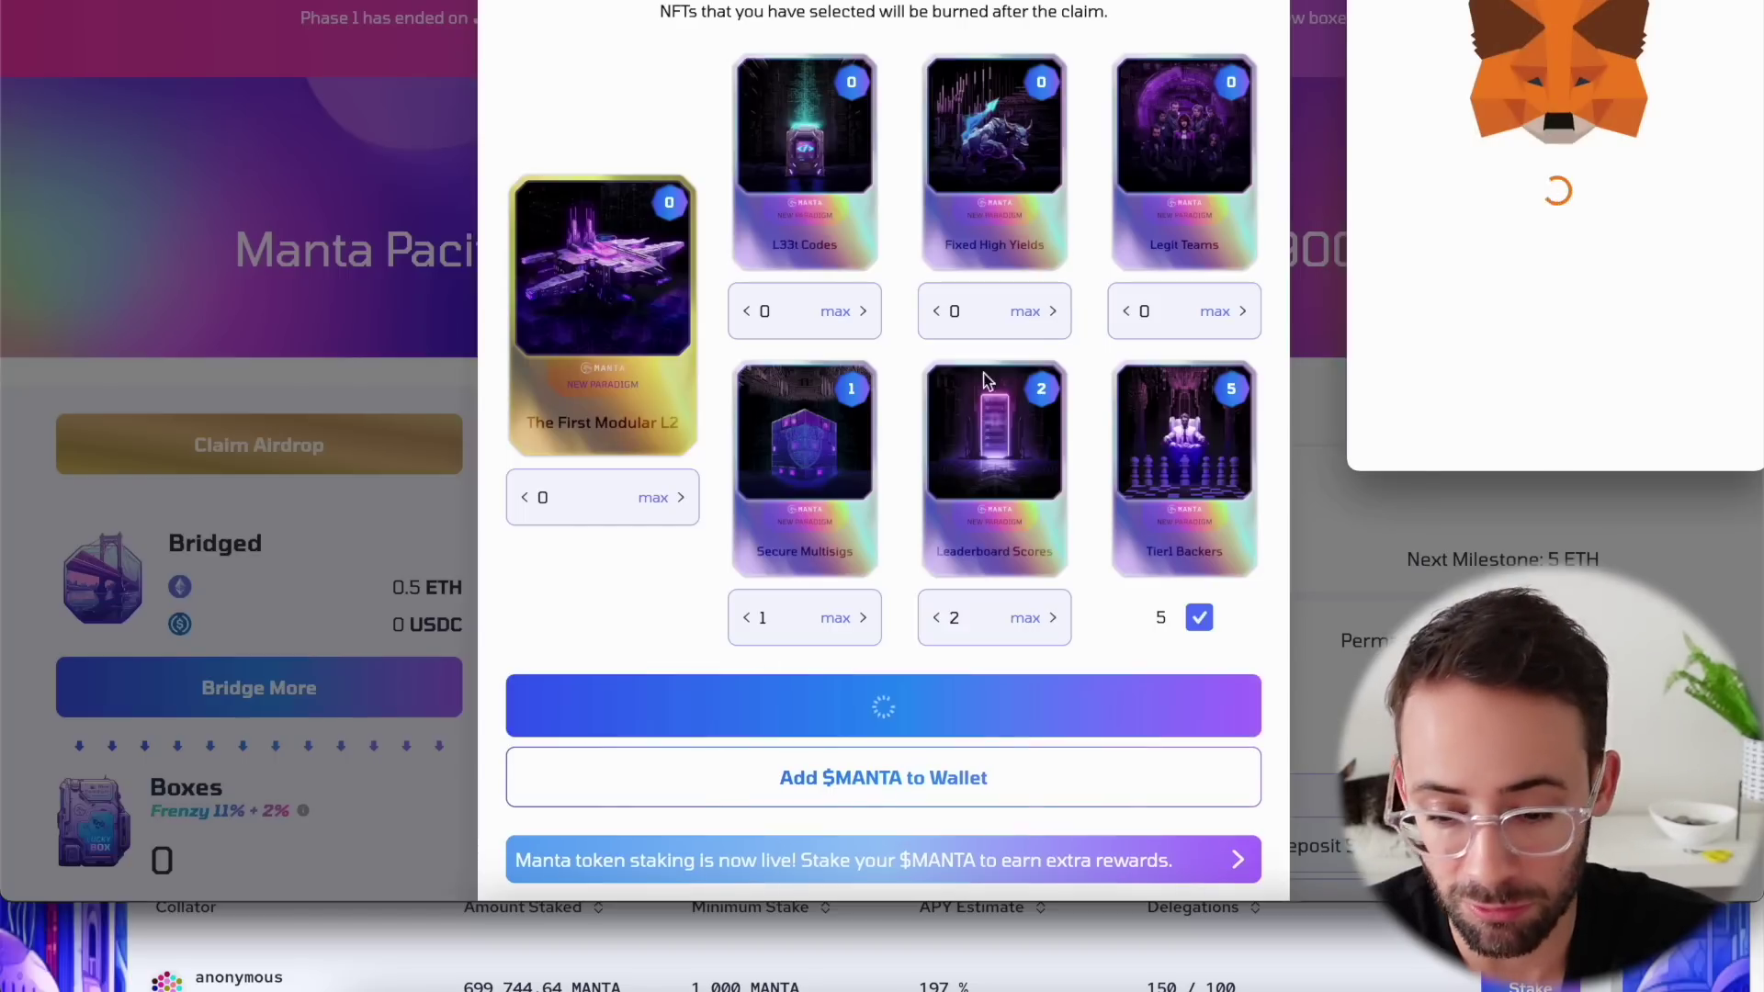
{"action": "scroll", "coordinate": [1625, 188], "scroll_direction": "down", "scroll_amount": 2}
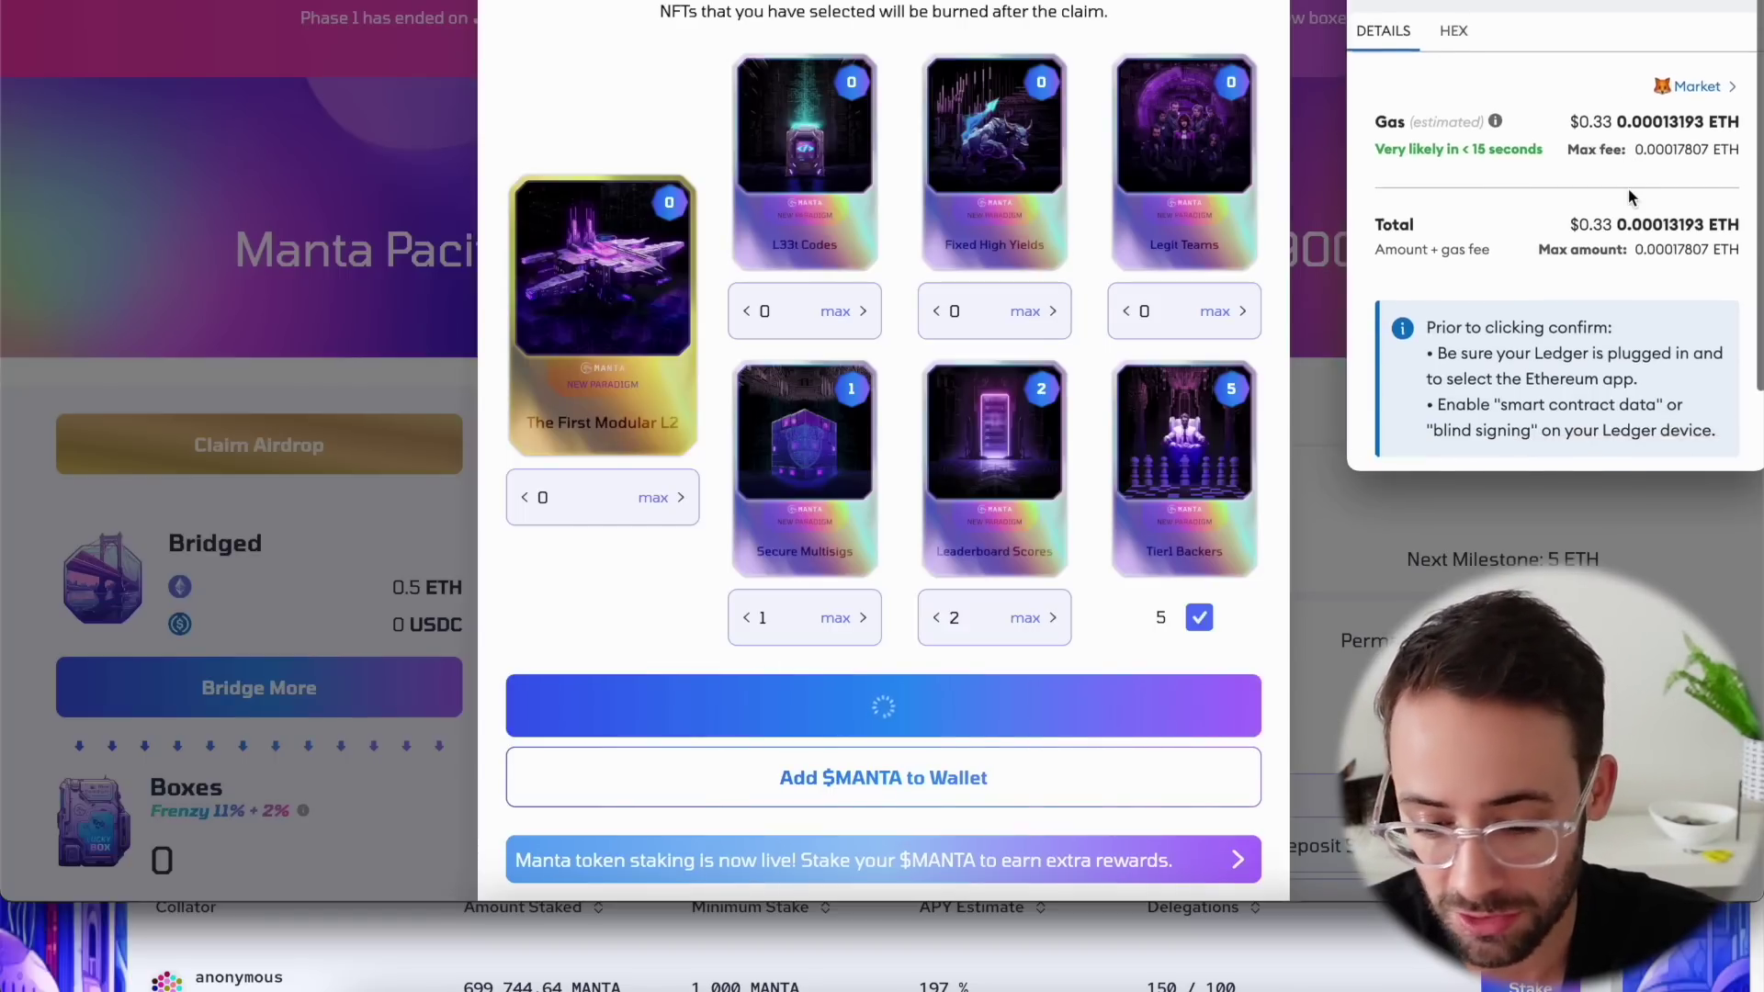
{"action": "left_click", "coordinate": [1650, 426]}
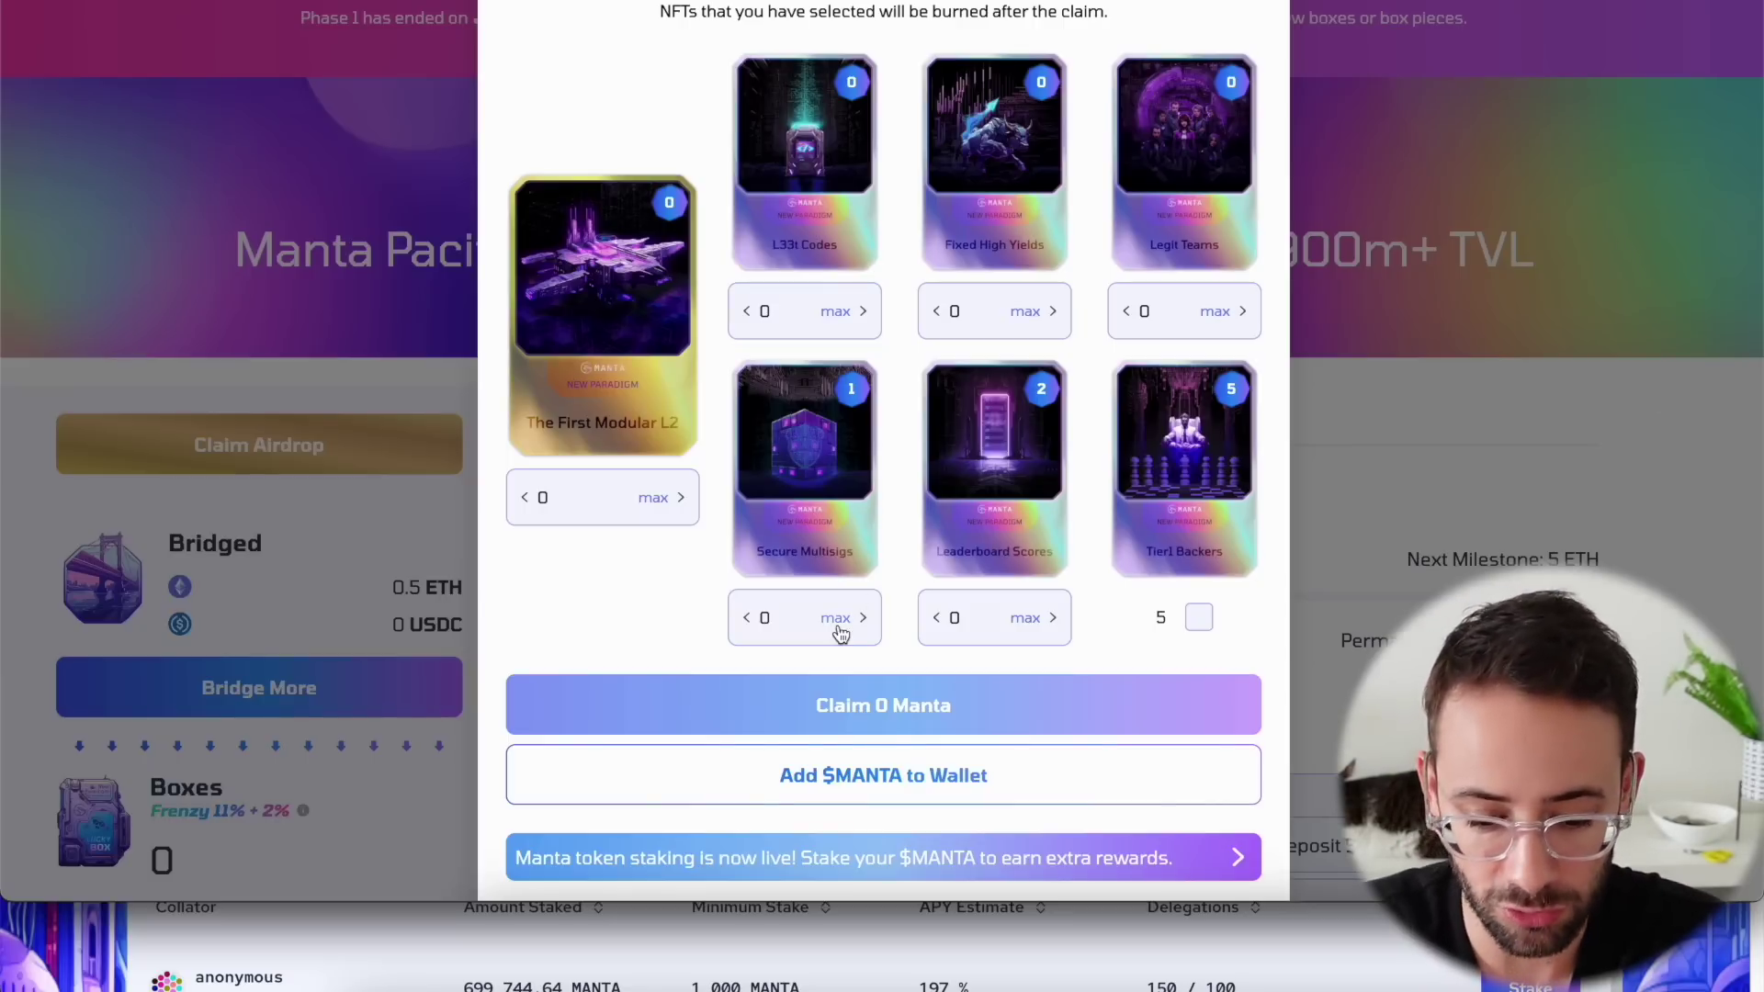
Reselect Tier1 Backers and maximum Leaderboard Scores, then add the $MANTA token to MetaMask.
{"action": "left_click", "coordinate": [1199, 617]}
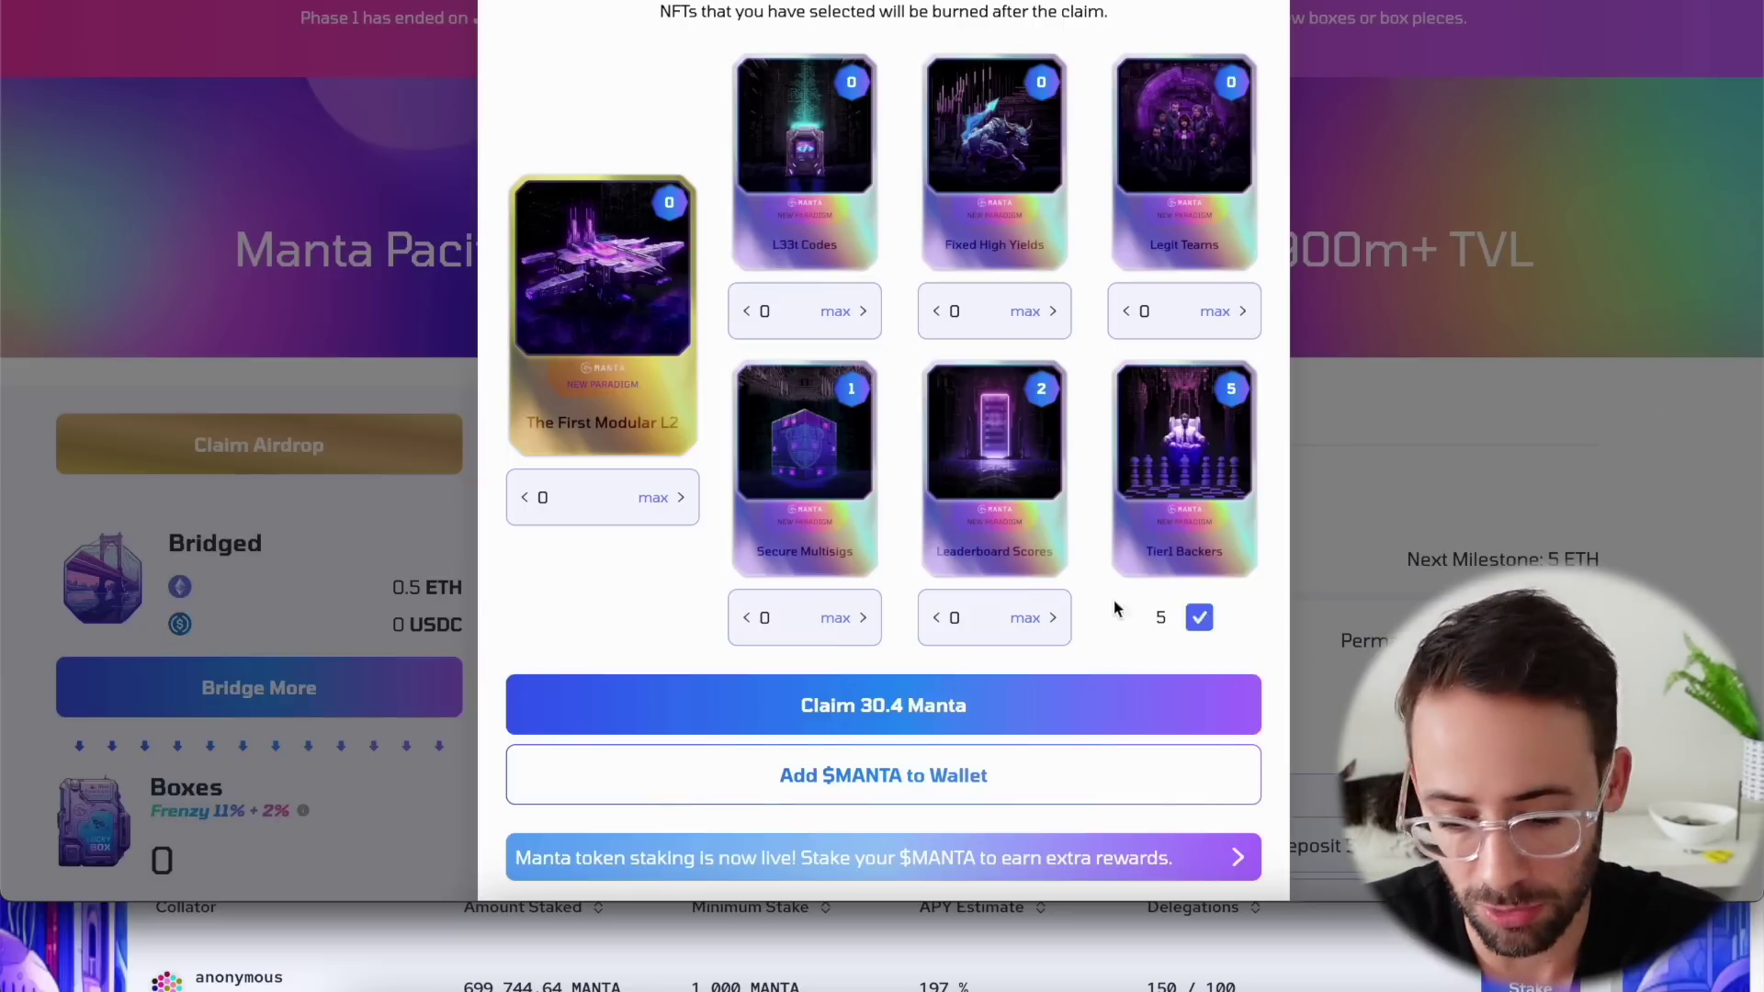
{"action": "left_click", "coordinate": [1024, 617]}
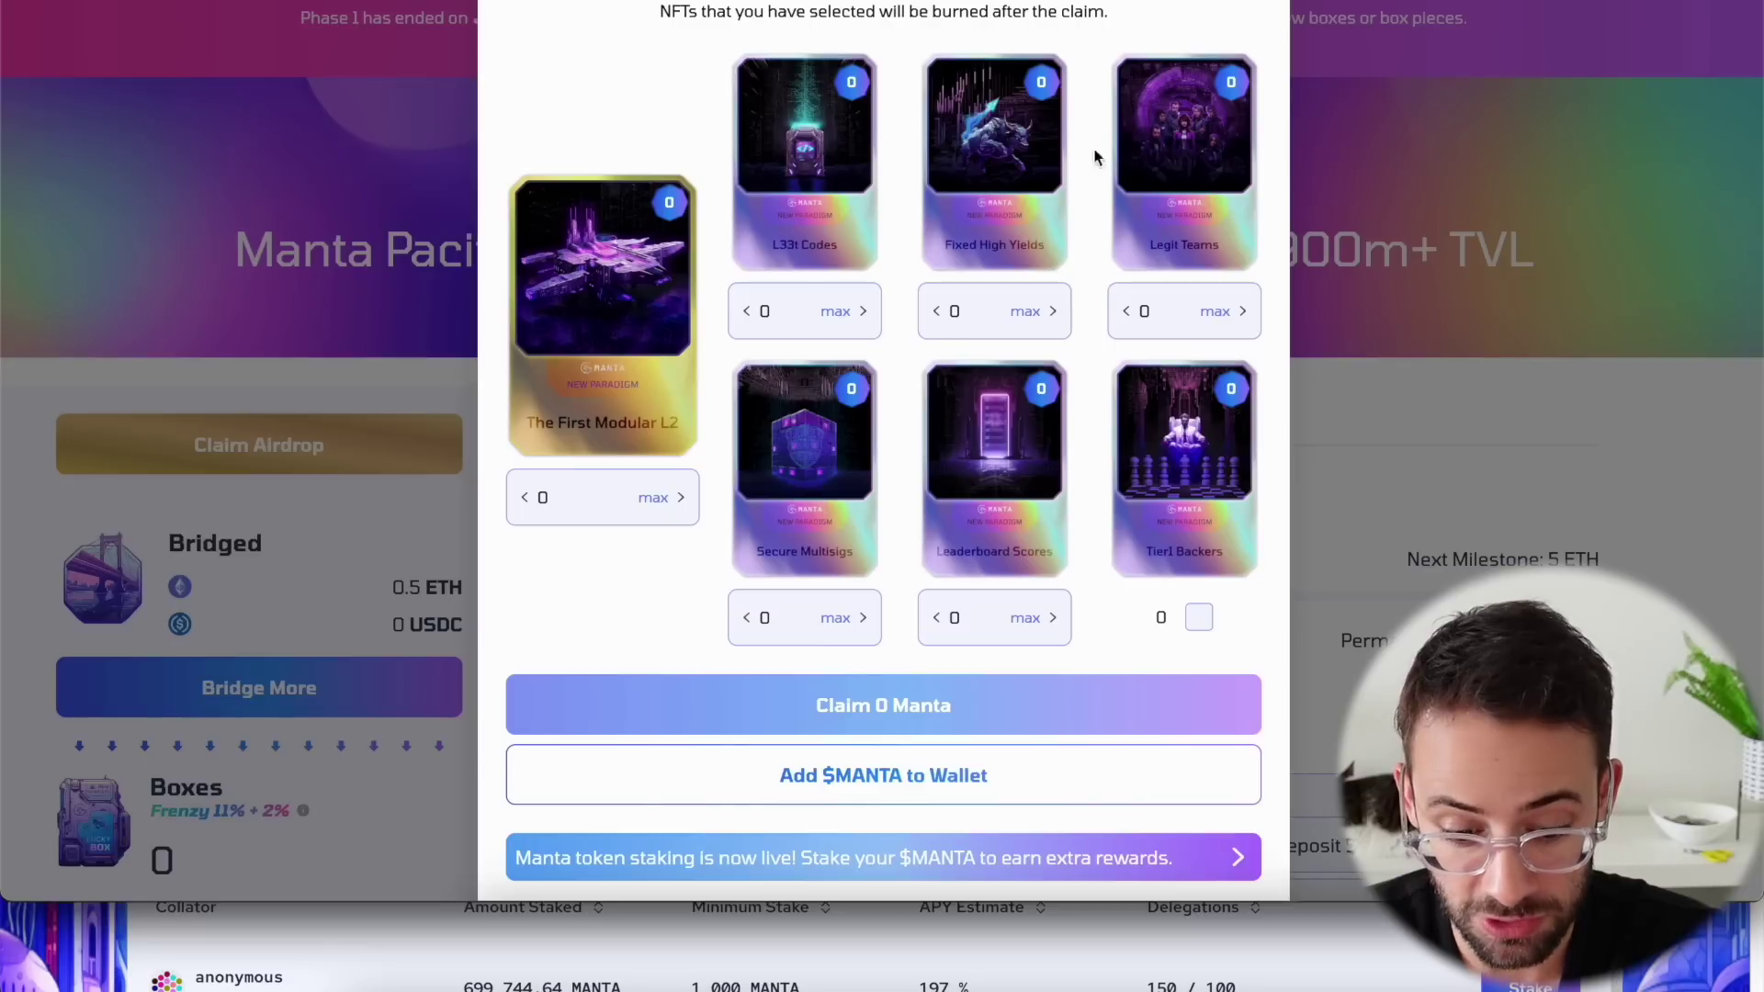
{"action": "left_click", "coordinate": [951, 779]}
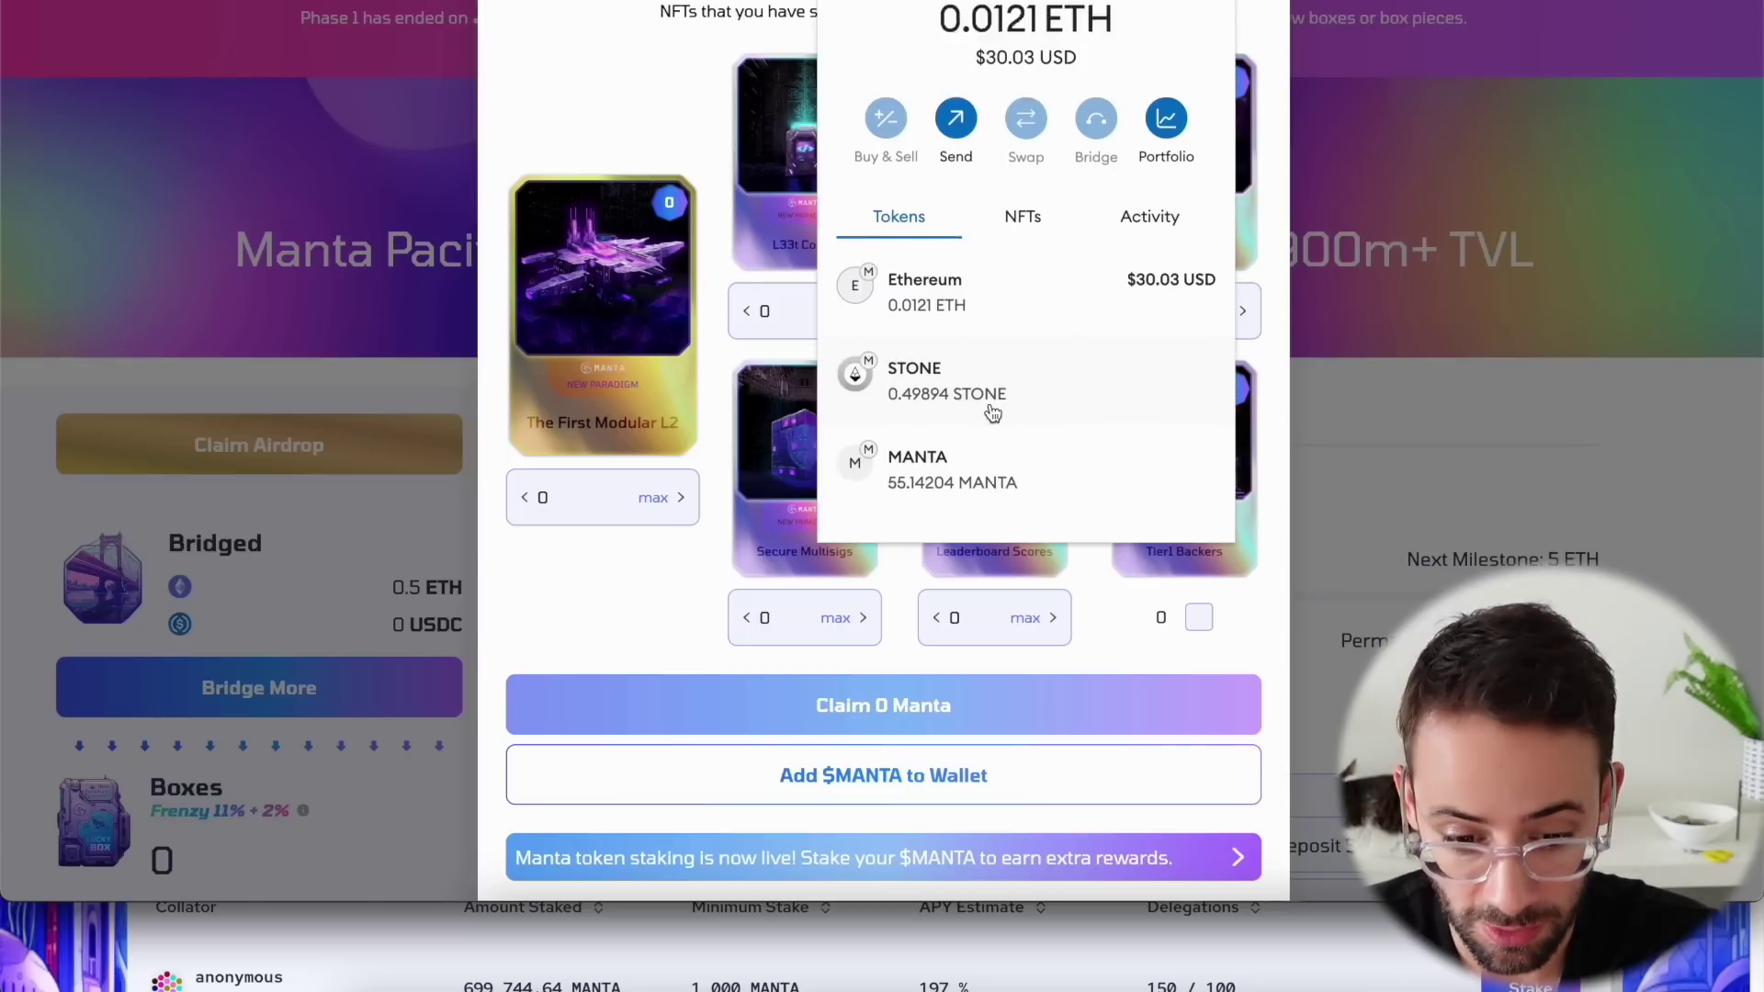
{"action": "scroll", "coordinate": [991, 413], "scroll_direction": "down", "scroll_amount": 1}
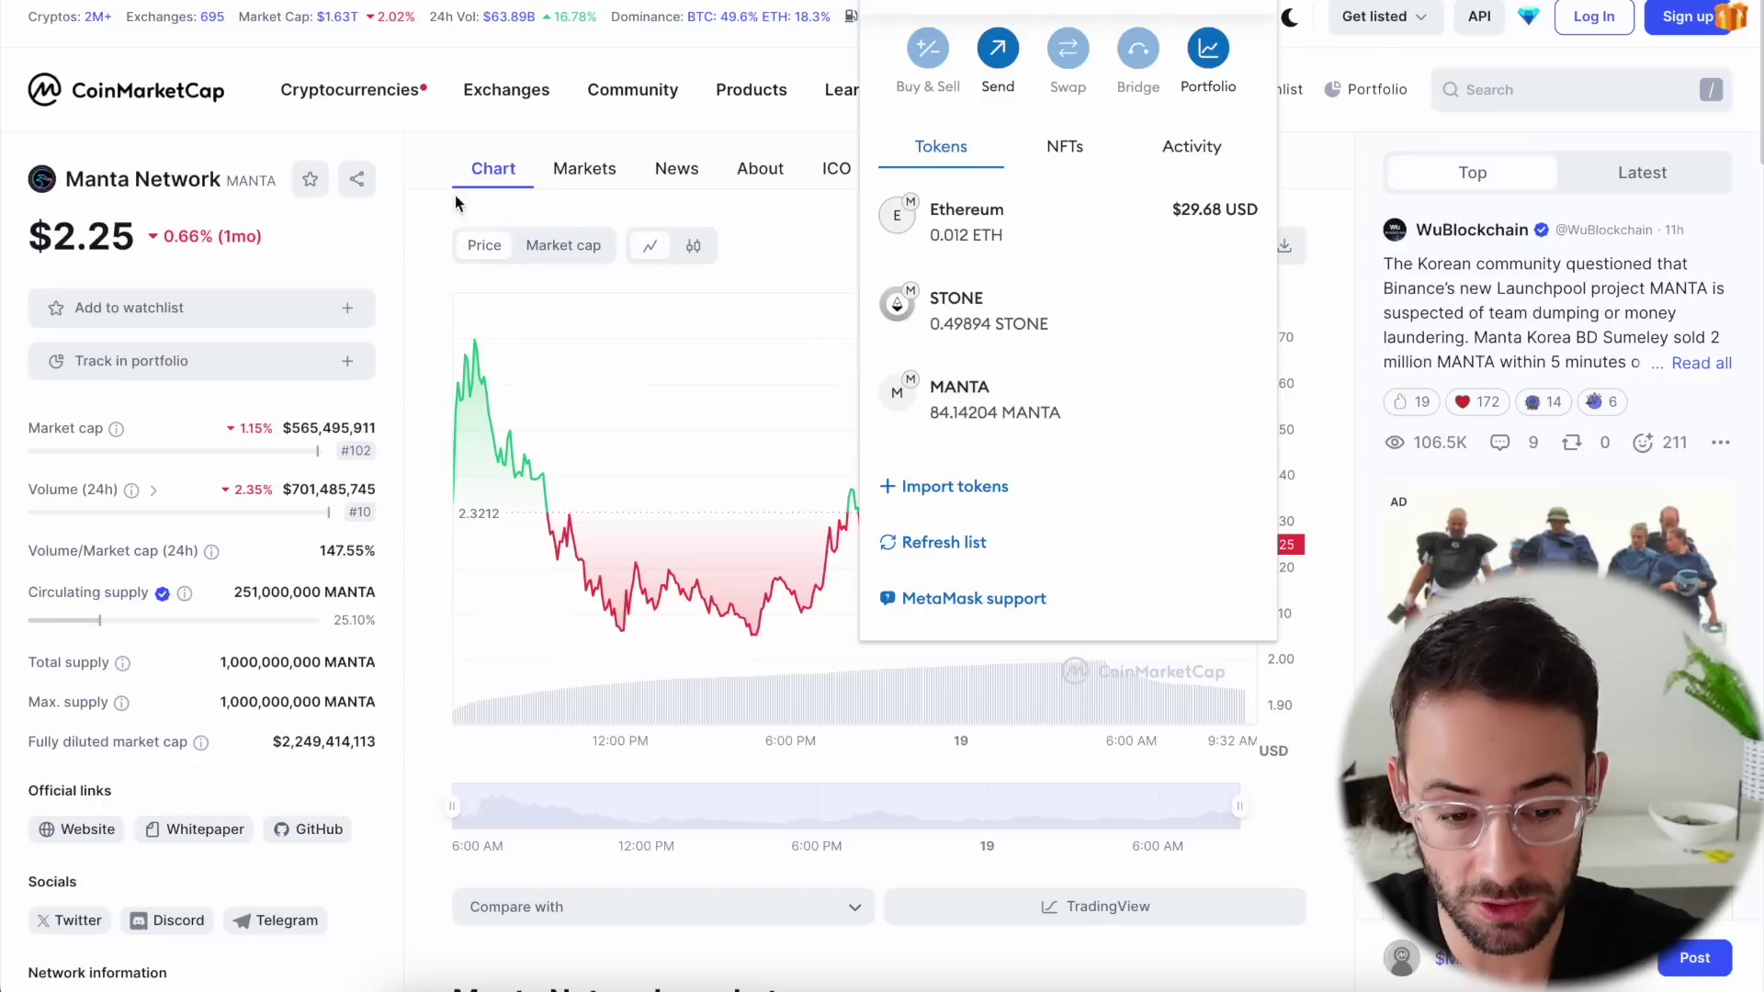
Close the MetaMask token list, bring up a calculator, and review MANTA's $2.25 chart and Markets list.
{"action": "left_click", "coordinate": [421, 152]}
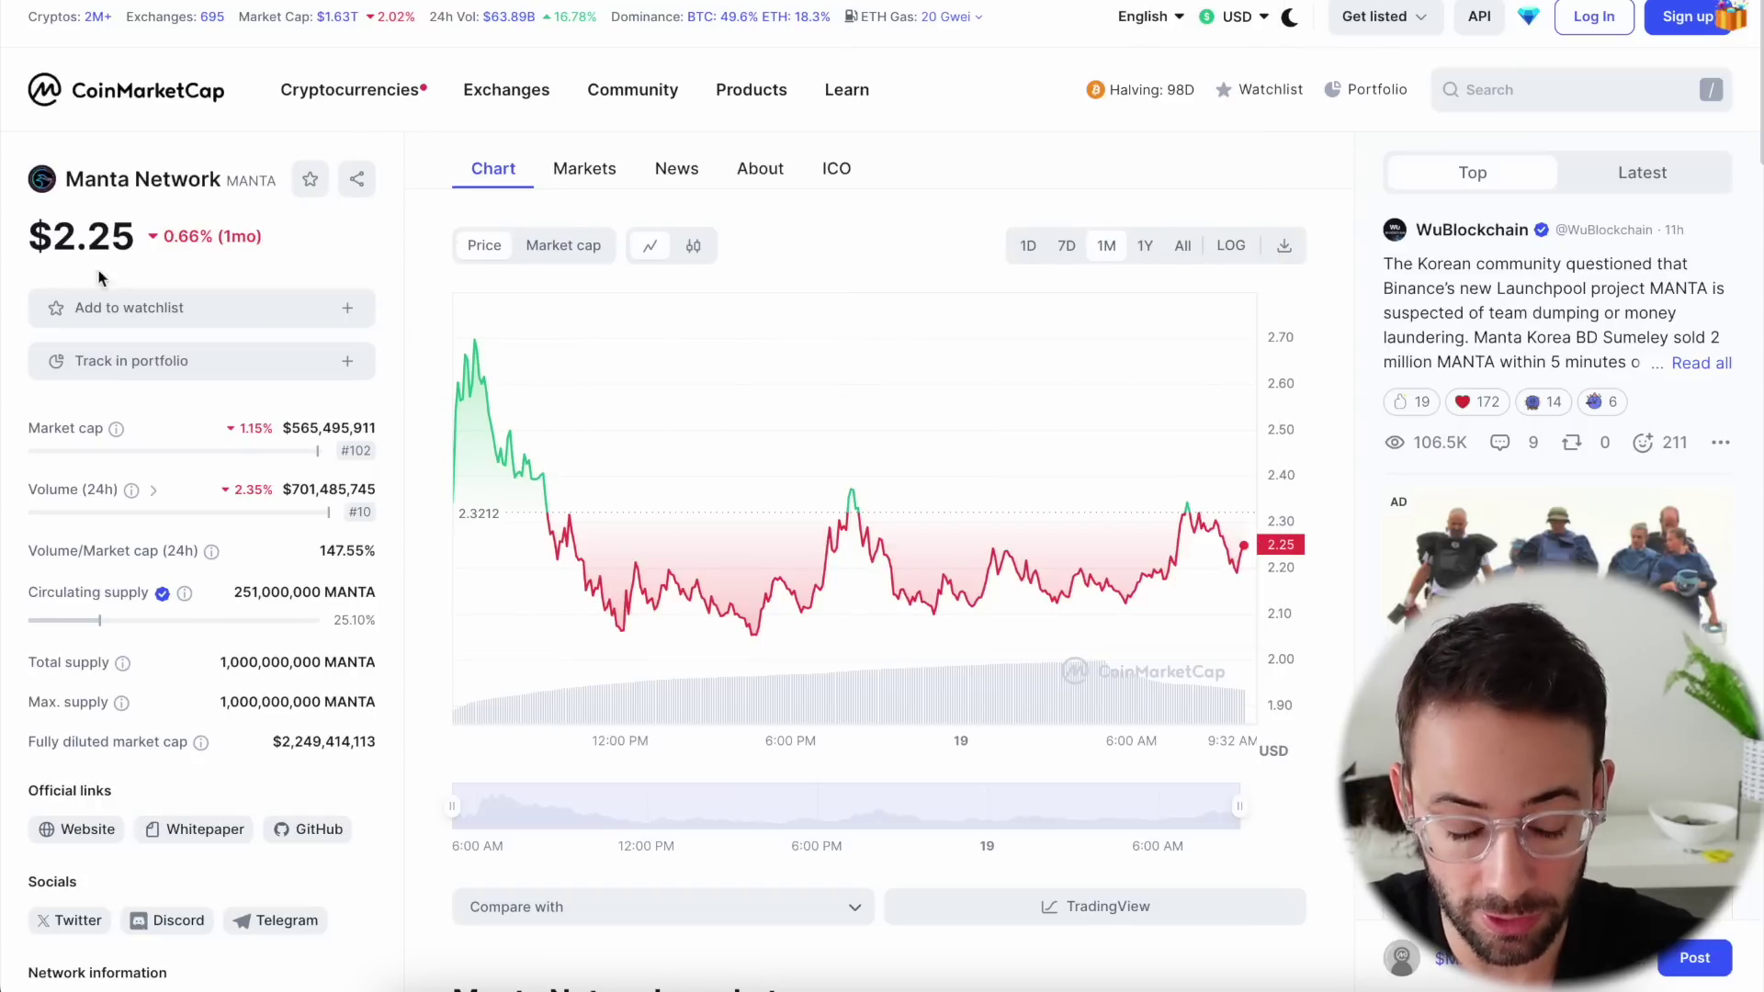
{"action": "key", "text": "super+Tab"}
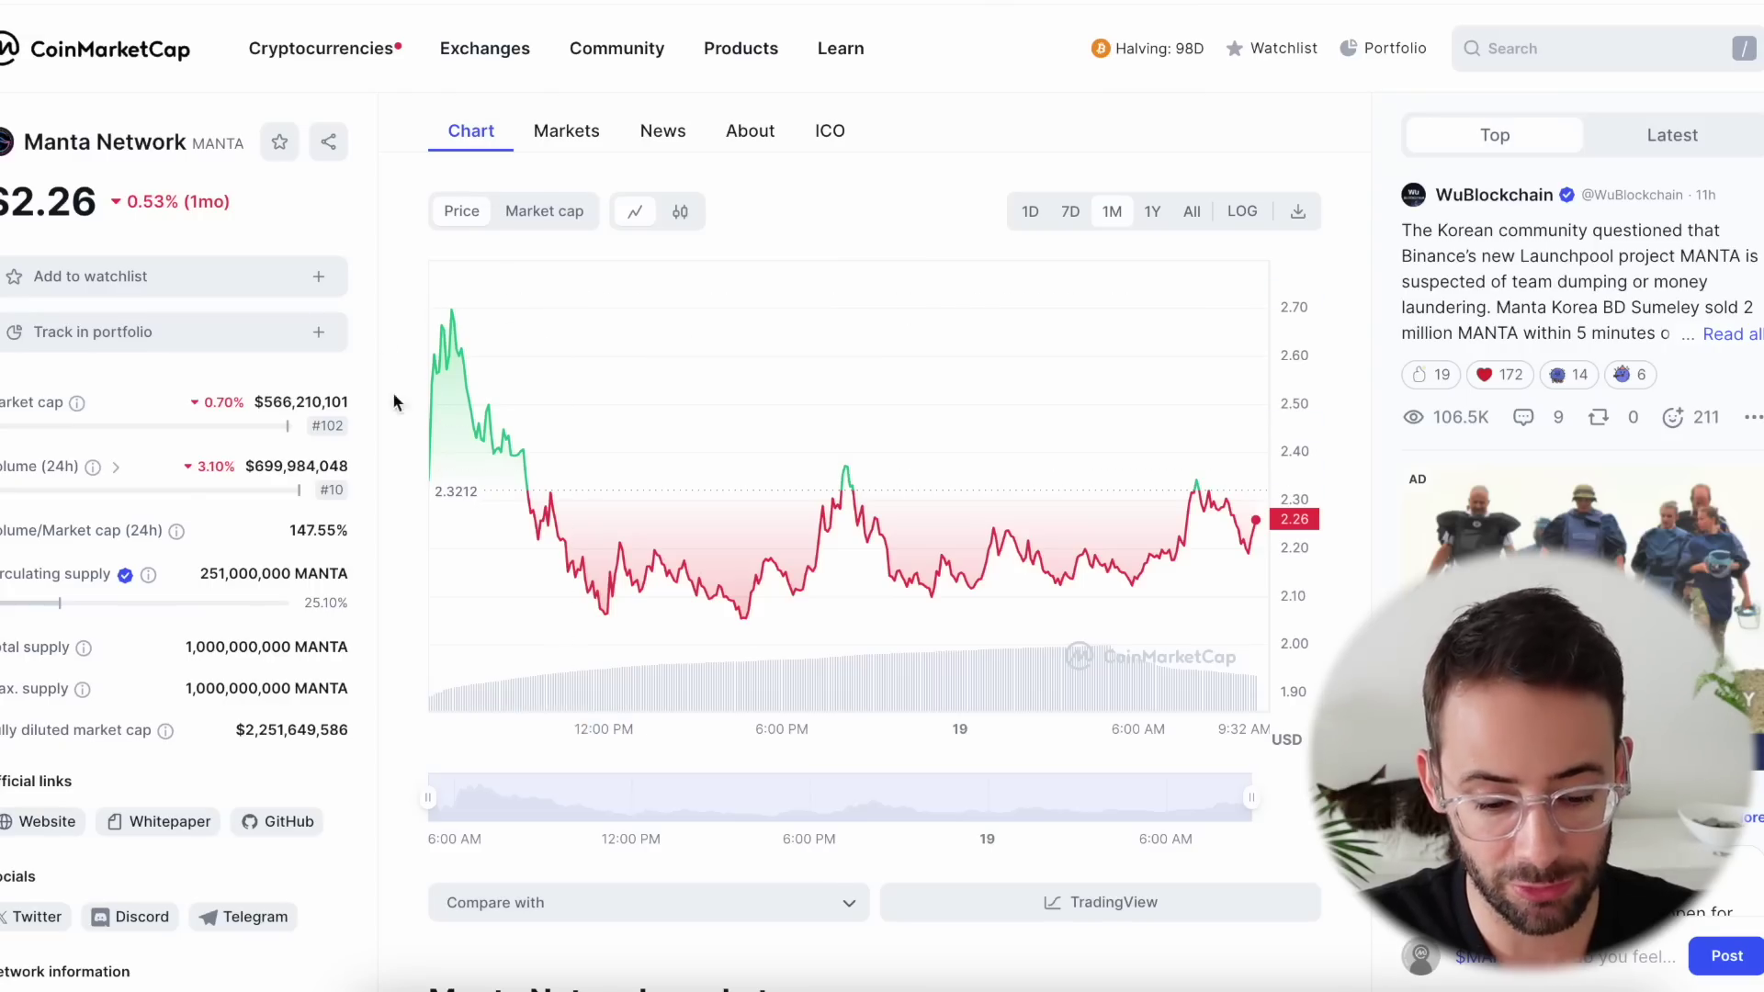
{"action": "scroll", "coordinate": [472, 525], "scroll_direction": "down", "scroll_amount": 6}
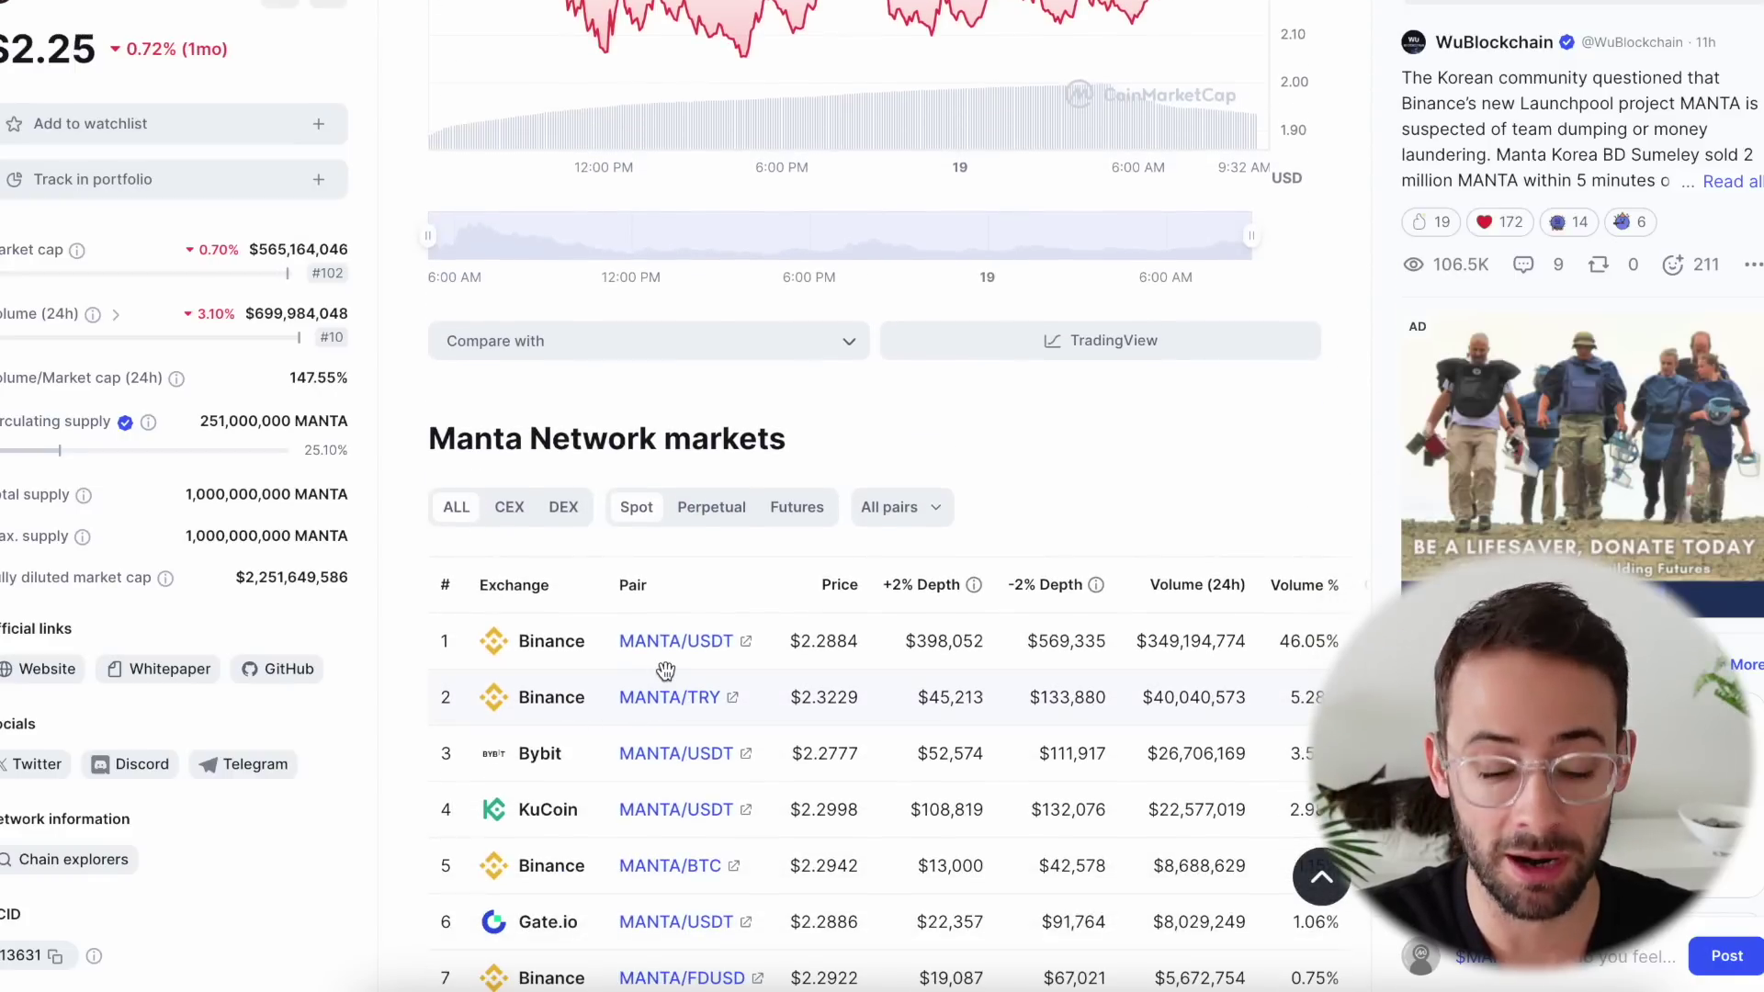
{"action": "scroll", "coordinate": [606, 707], "scroll_direction": "up", "scroll_amount": 4}
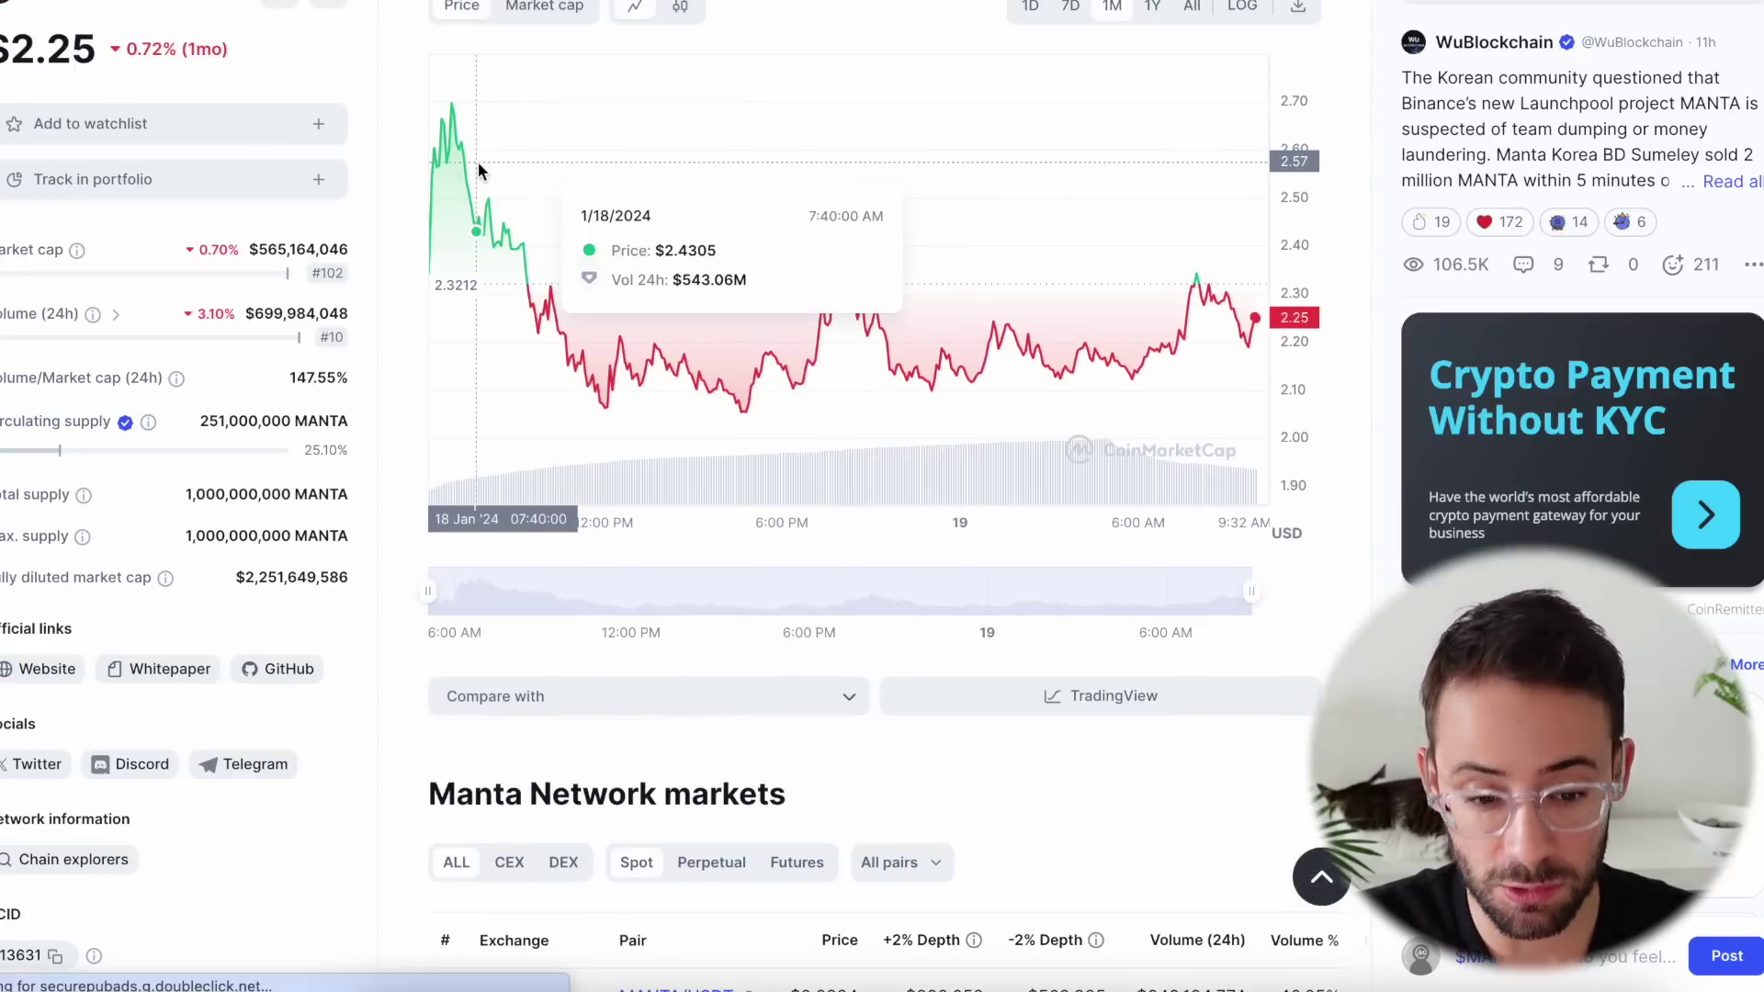
{"action": "scroll", "coordinate": [586, 343], "scroll_direction": "up", "scroll_amount": 1}
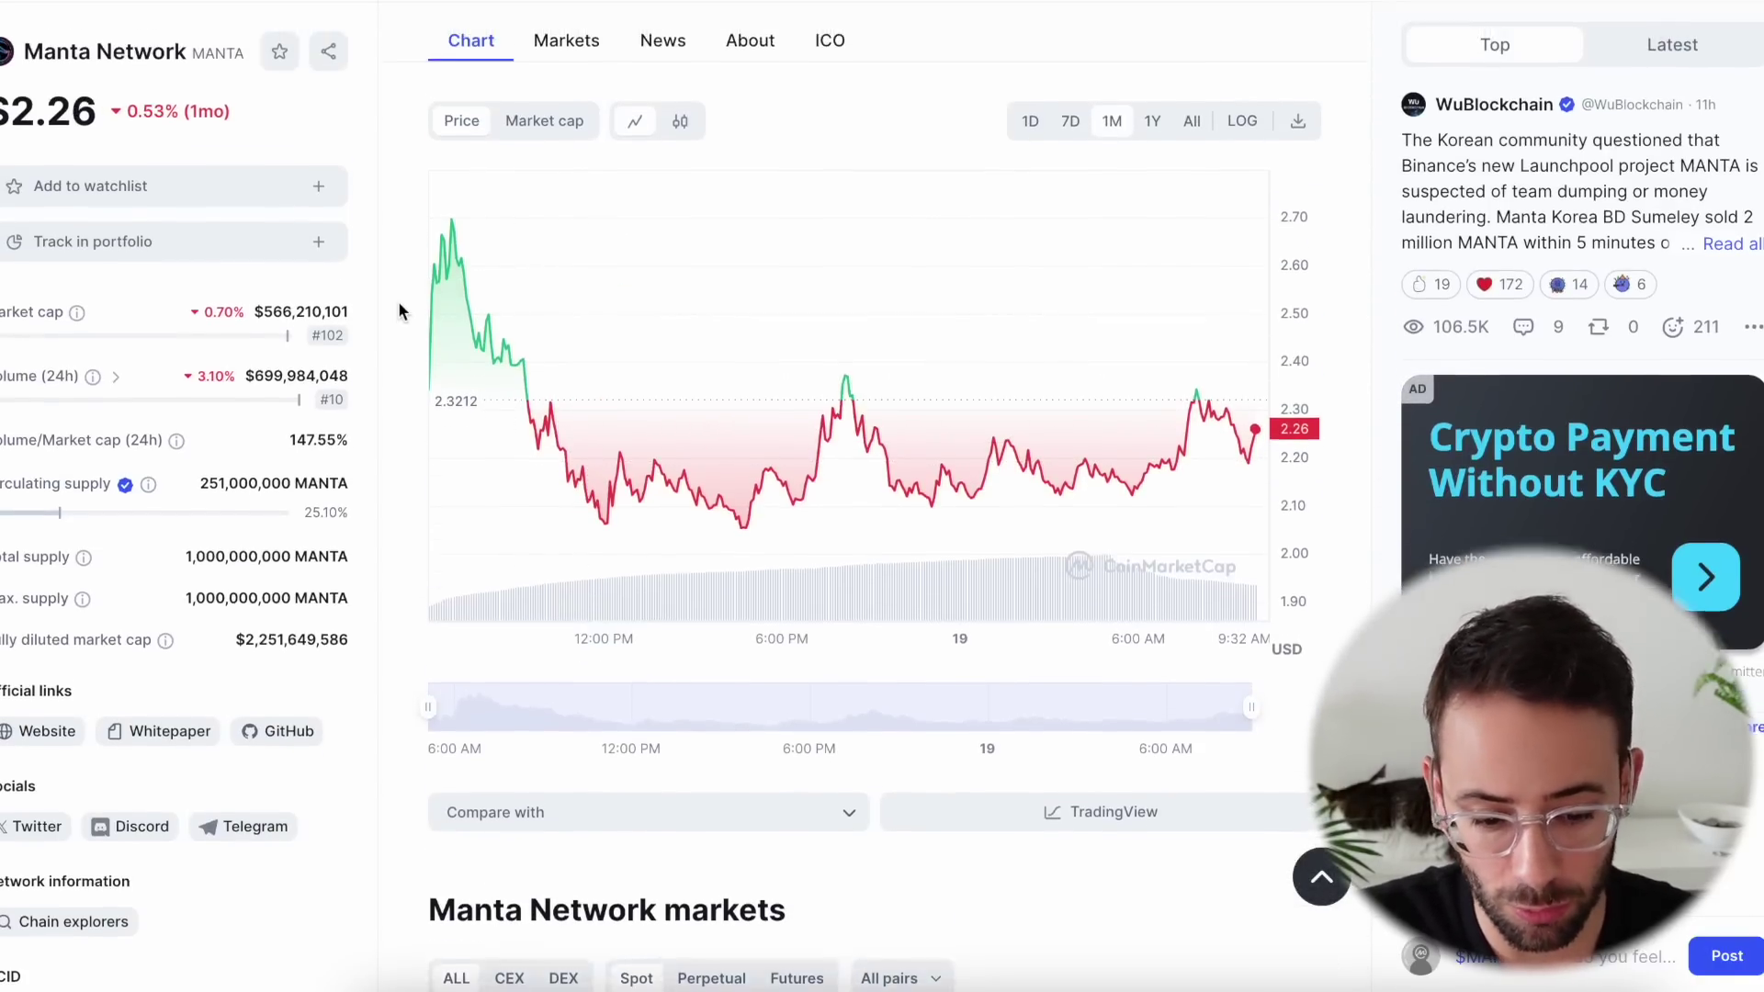
{"action": "scroll", "coordinate": [399, 300], "scroll_direction": "up", "scroll_amount": 2}
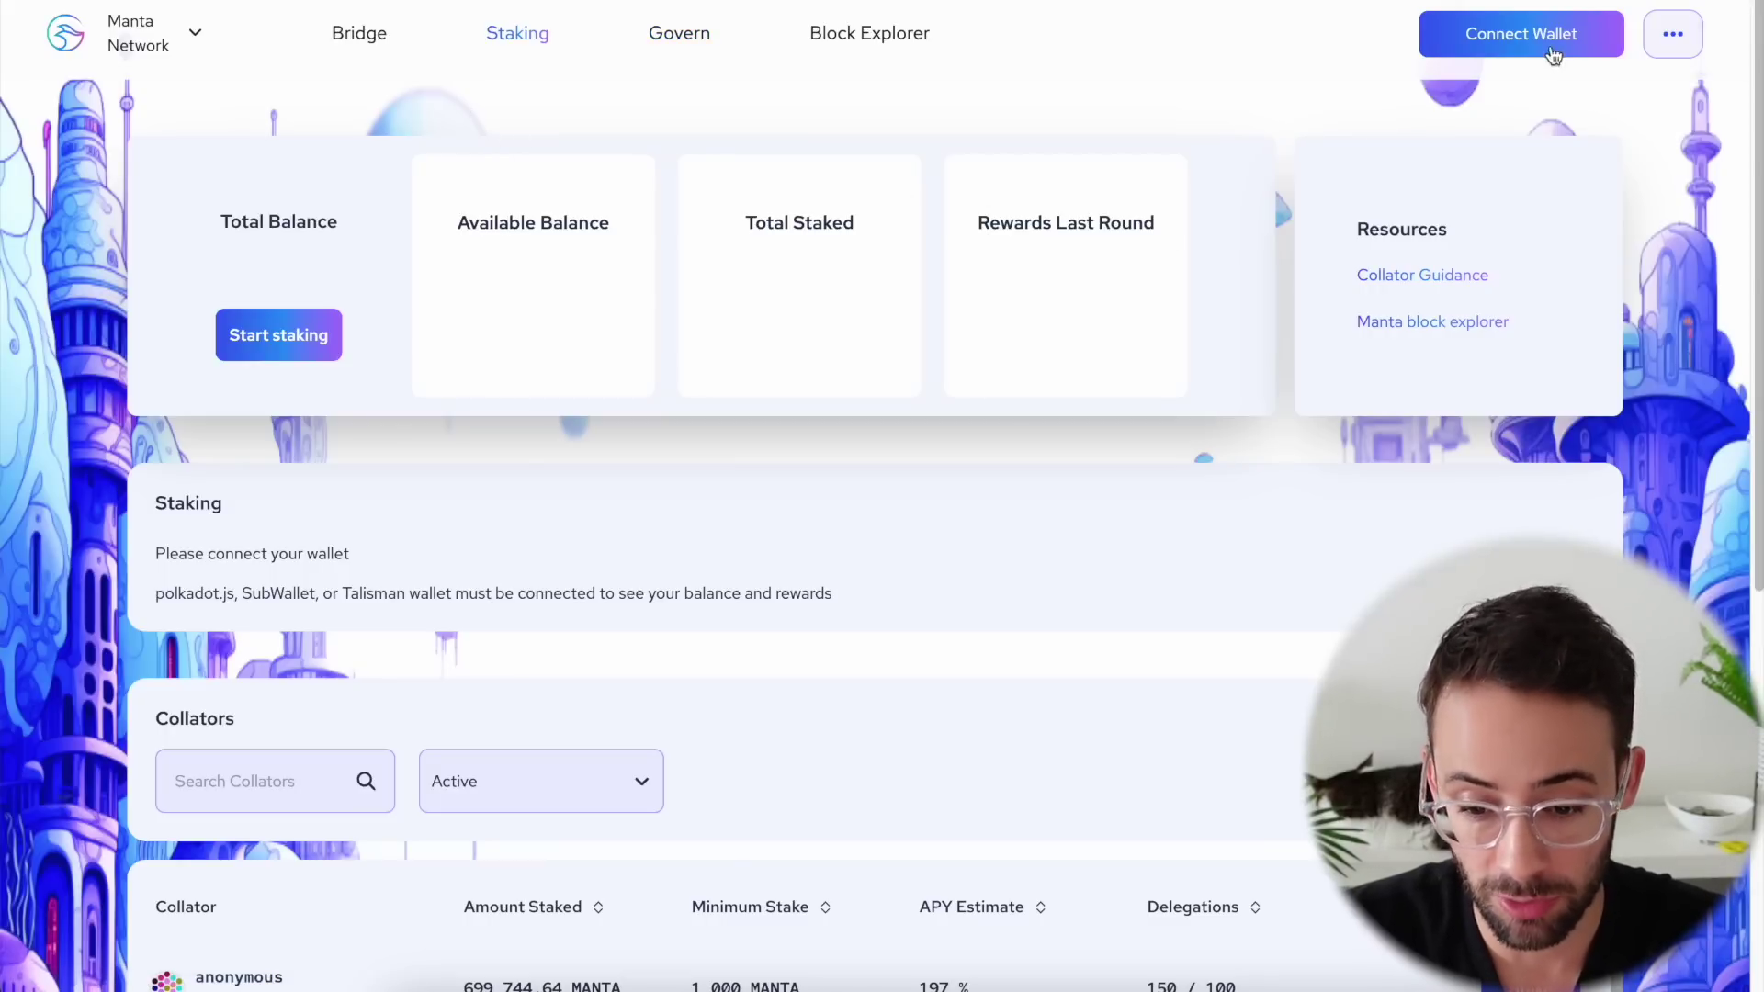
List the staking wallet options, check MetaMask balances, then choose to install Manta Wallet.
{"action": "left_click", "coordinate": [1546, 59]}
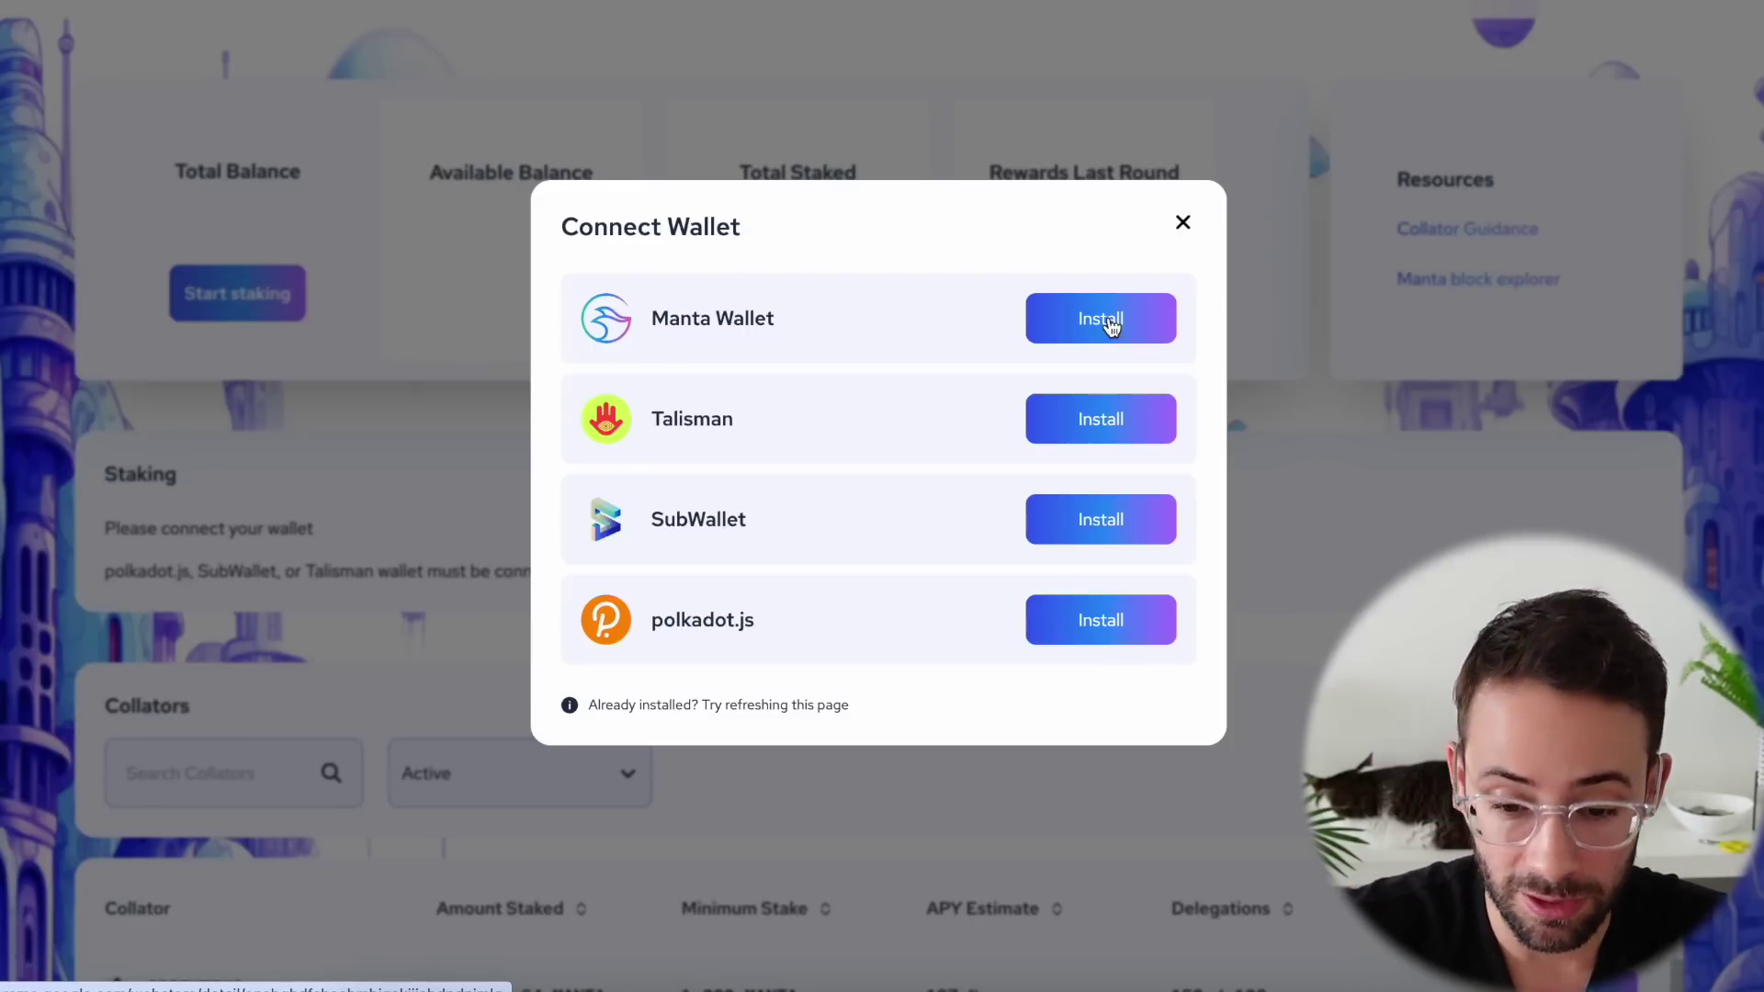
{"action": "left_click", "coordinate": [1281, 0]}
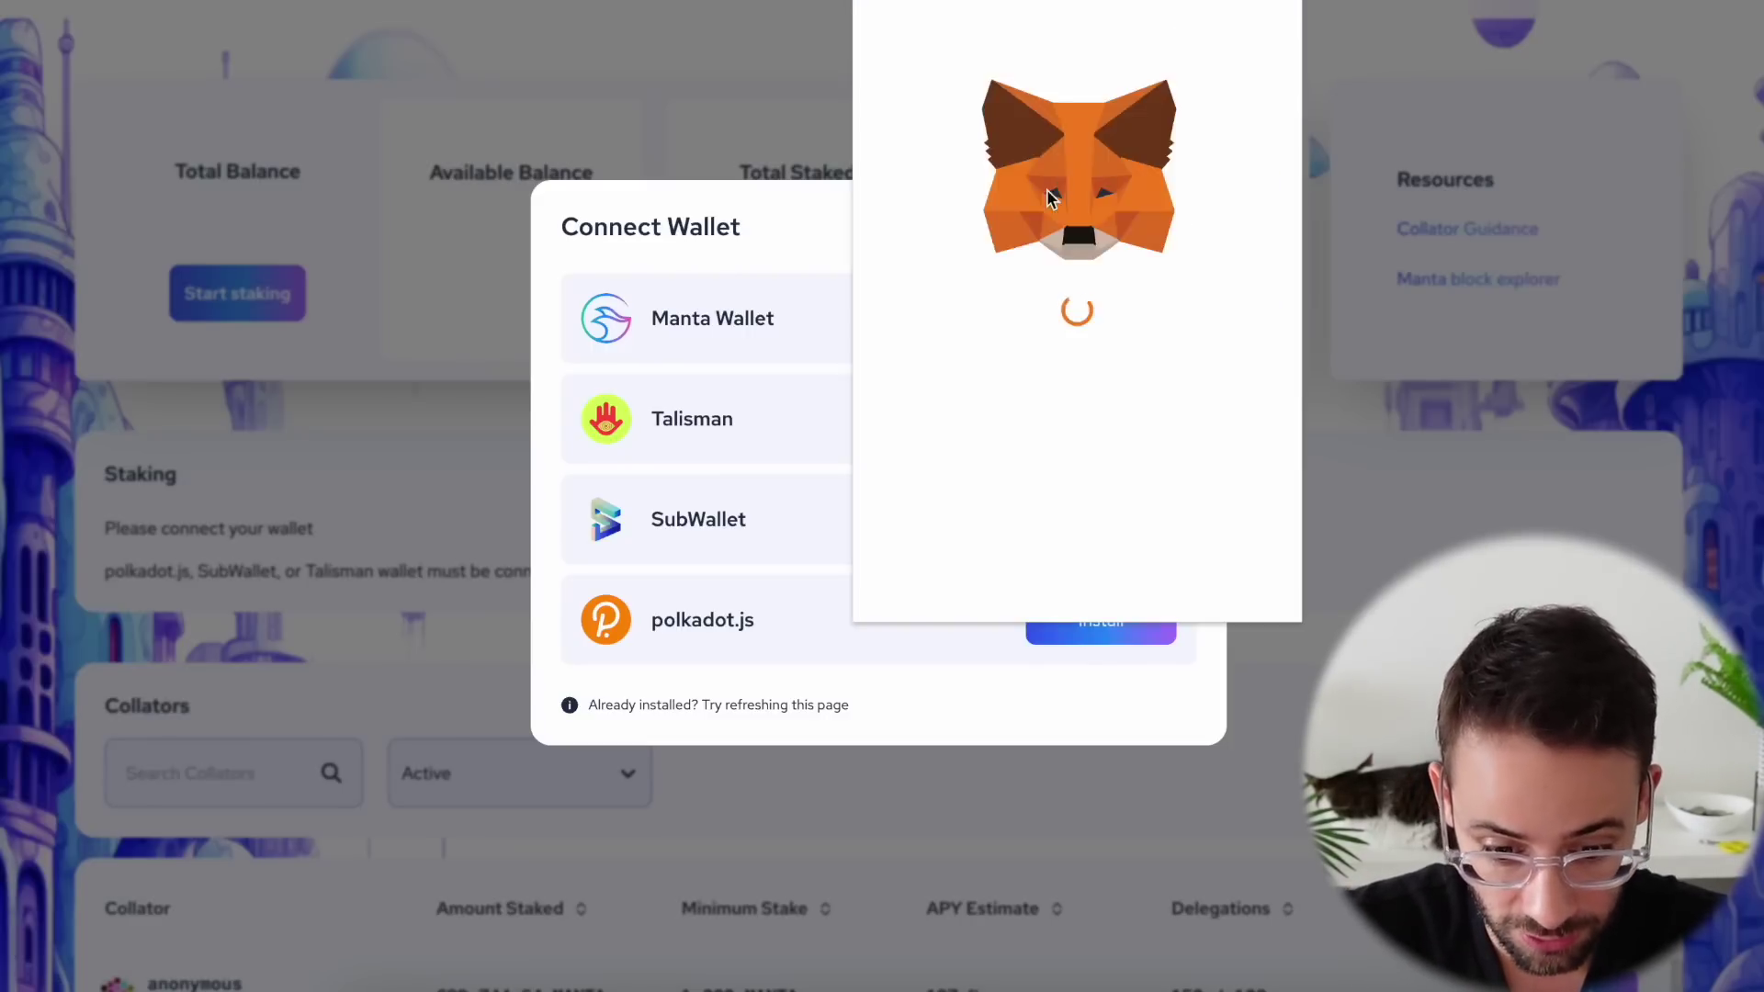
{"action": "scroll", "coordinate": [1044, 197], "scroll_direction": "down", "scroll_amount": 1}
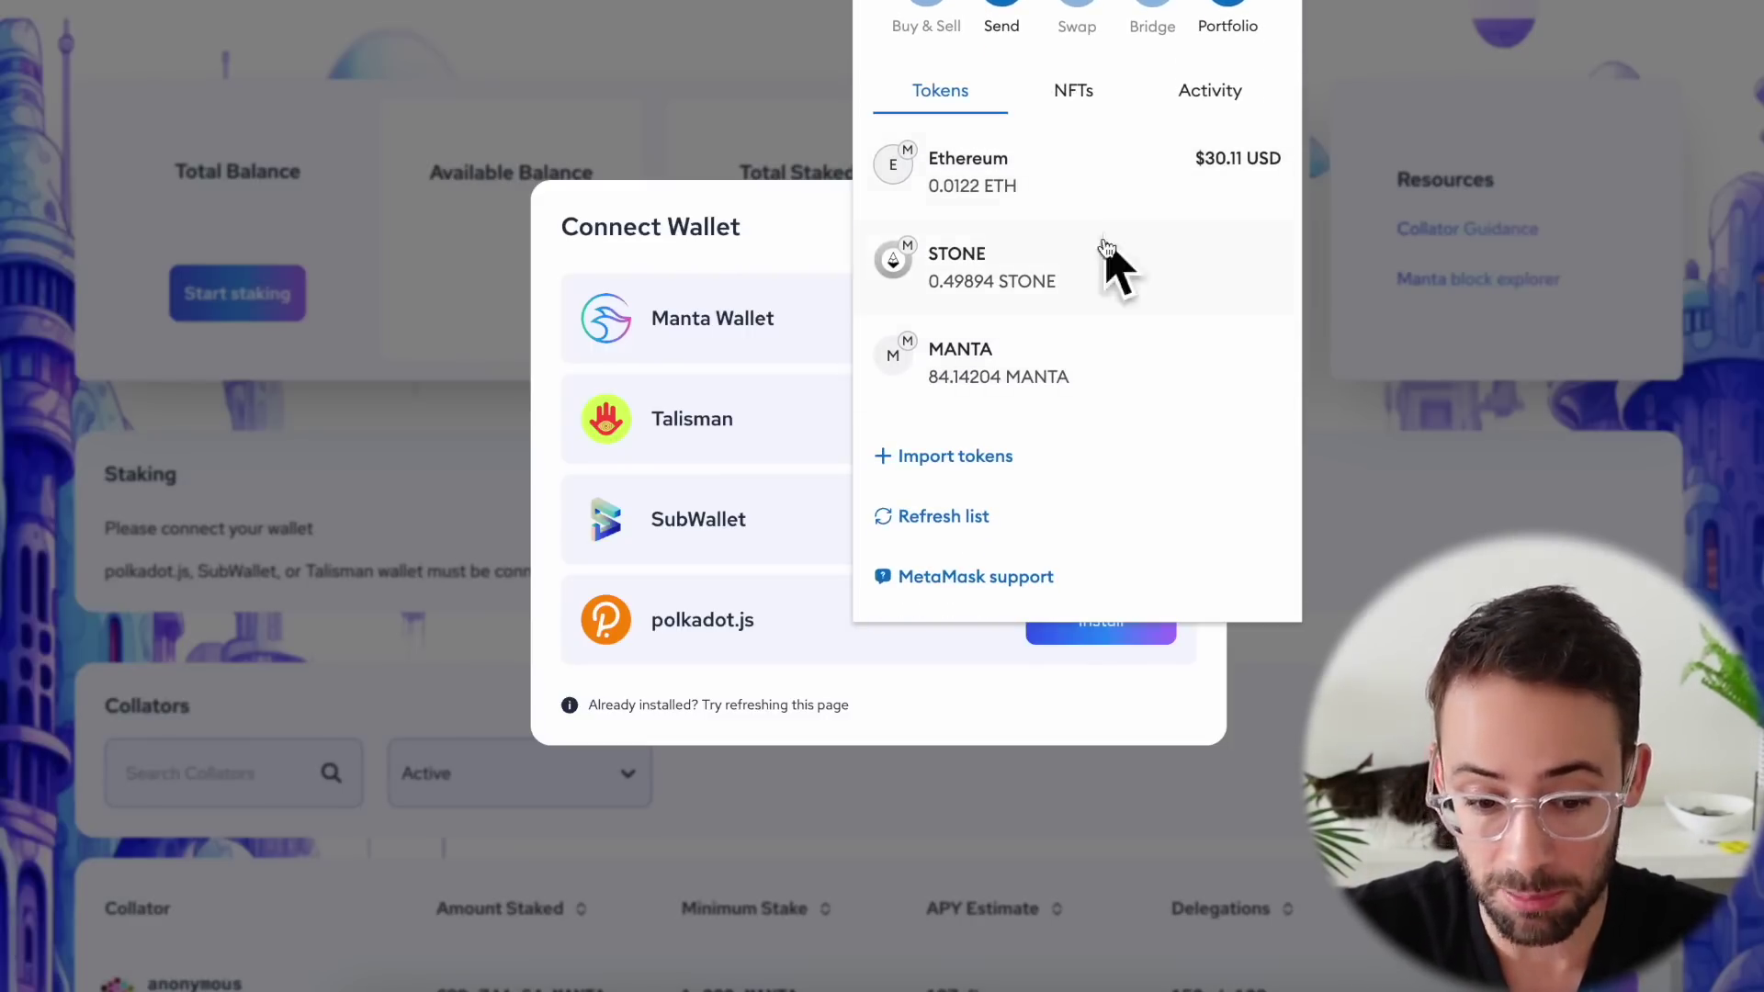
{"action": "left_click", "coordinate": [800, 221]}
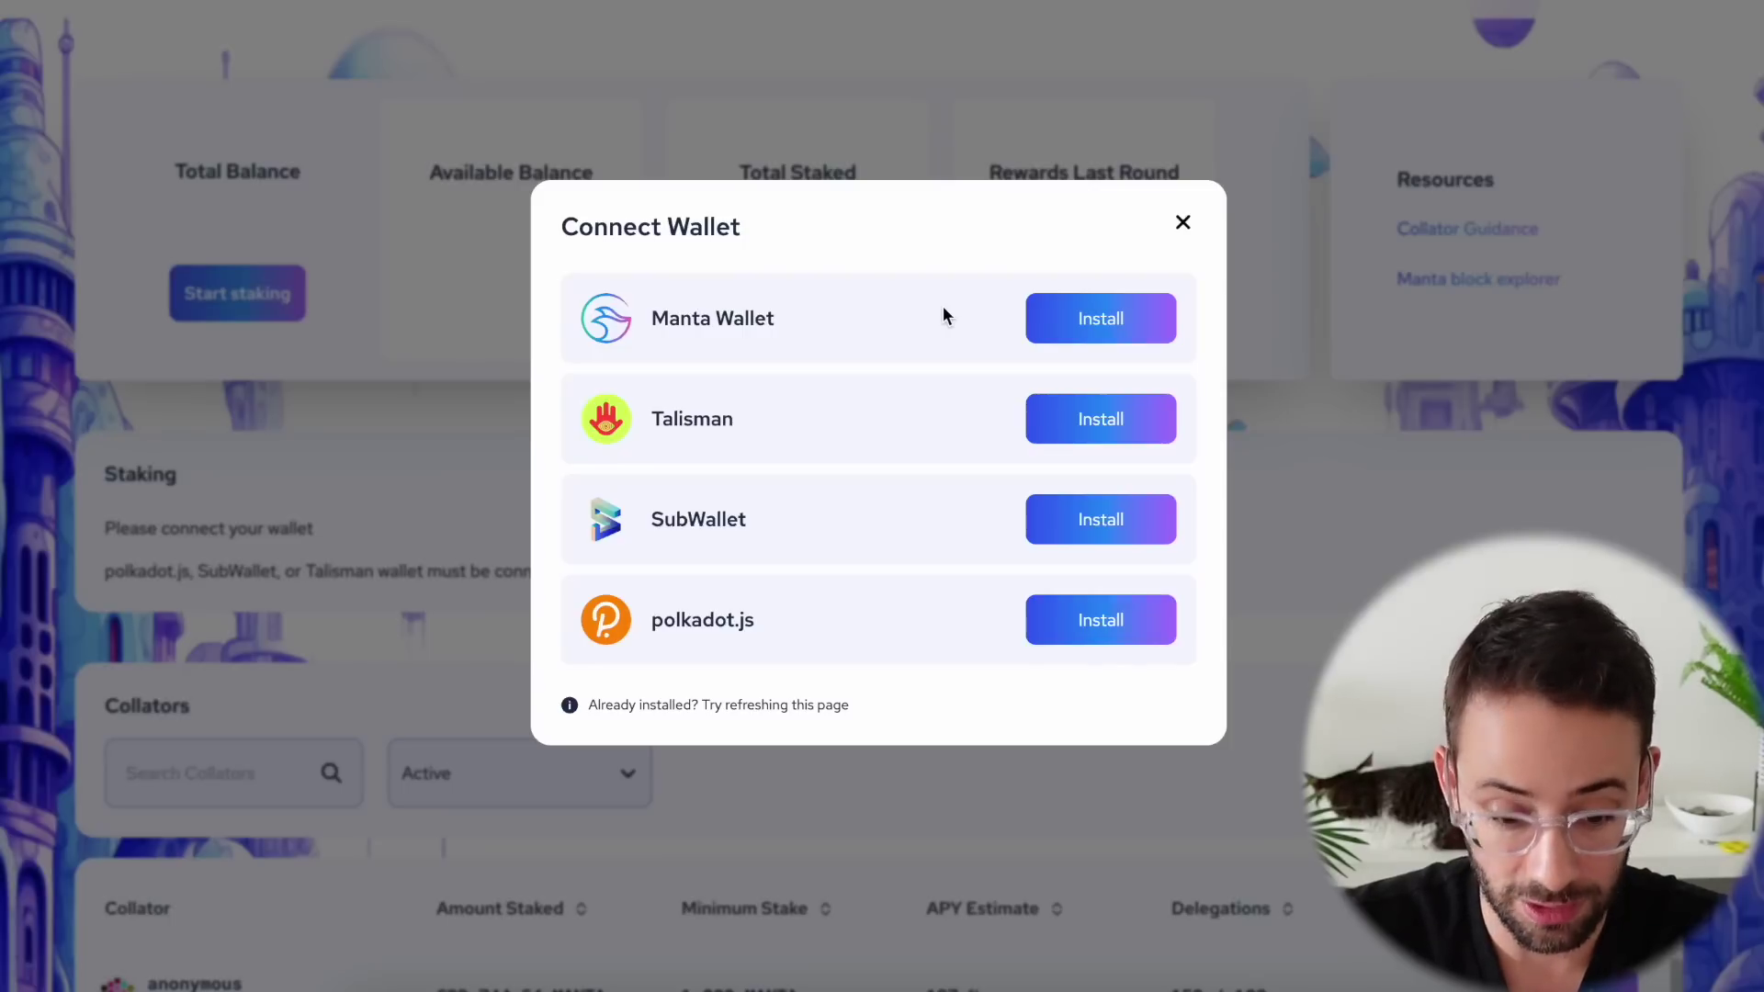
{"action": "left_click", "coordinate": [1092, 338]}
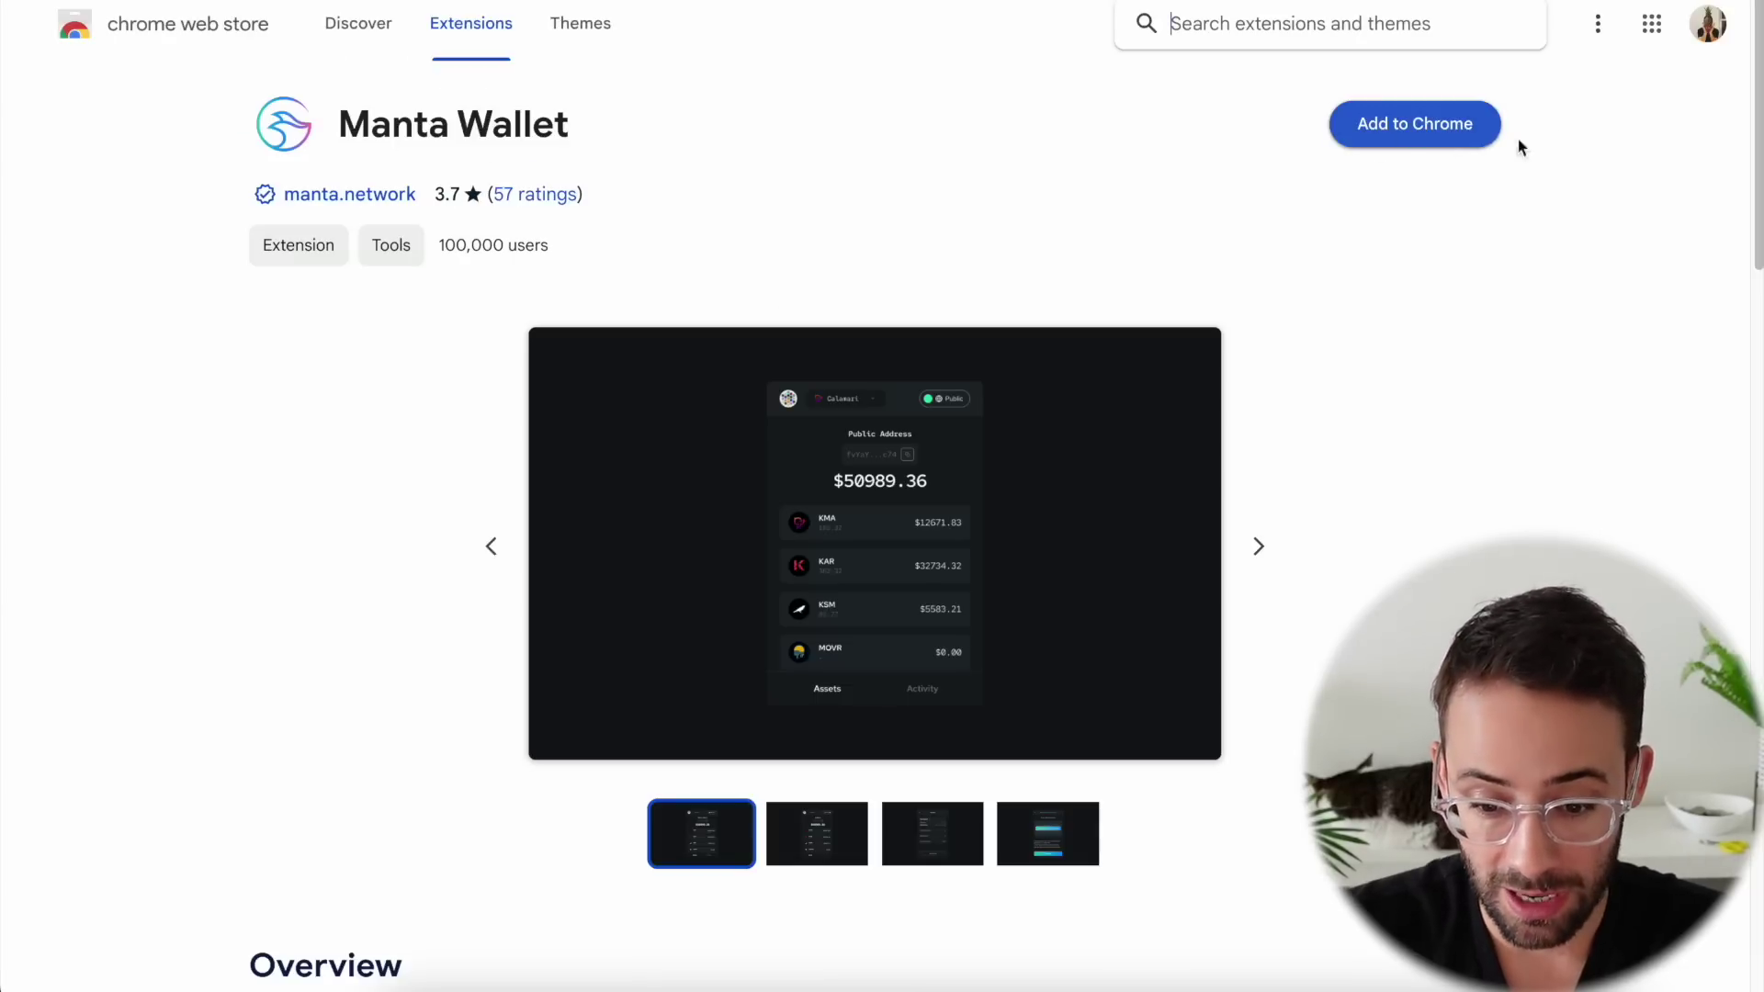
Add the Manta Wallet extension to Chrome and begin its Get Started setup.
{"action": "left_click", "coordinate": [1464, 132]}
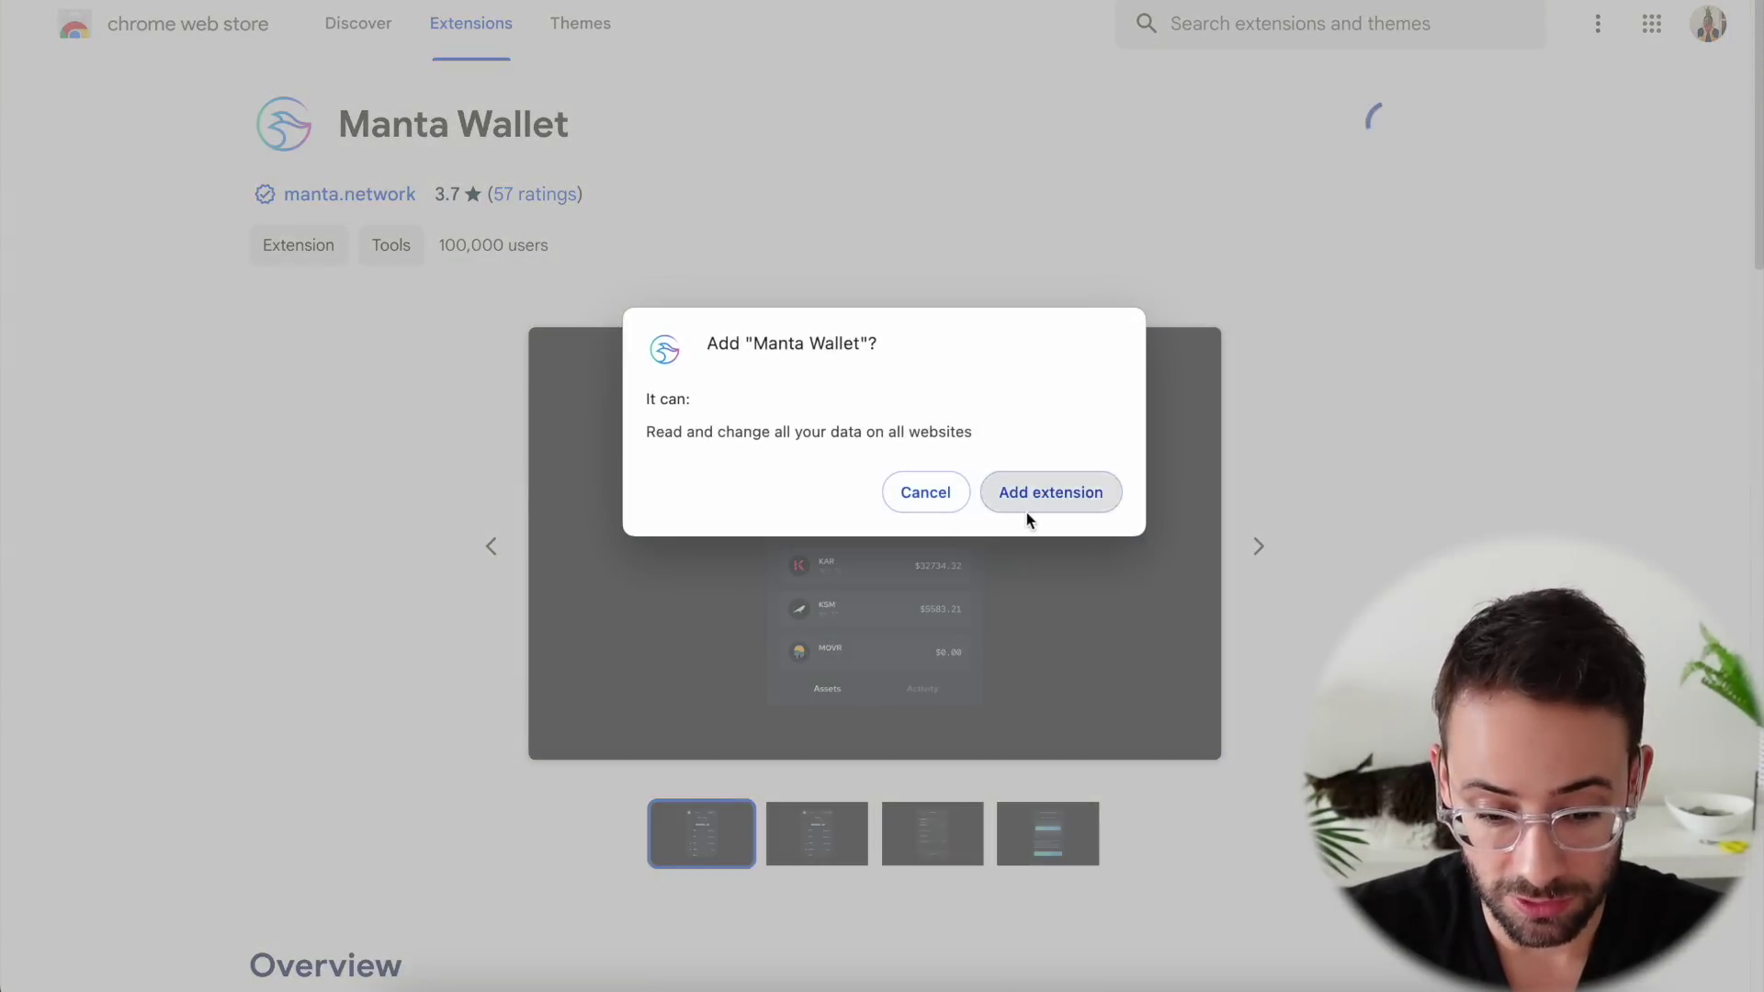
{"action": "left_click", "coordinate": [1032, 500]}
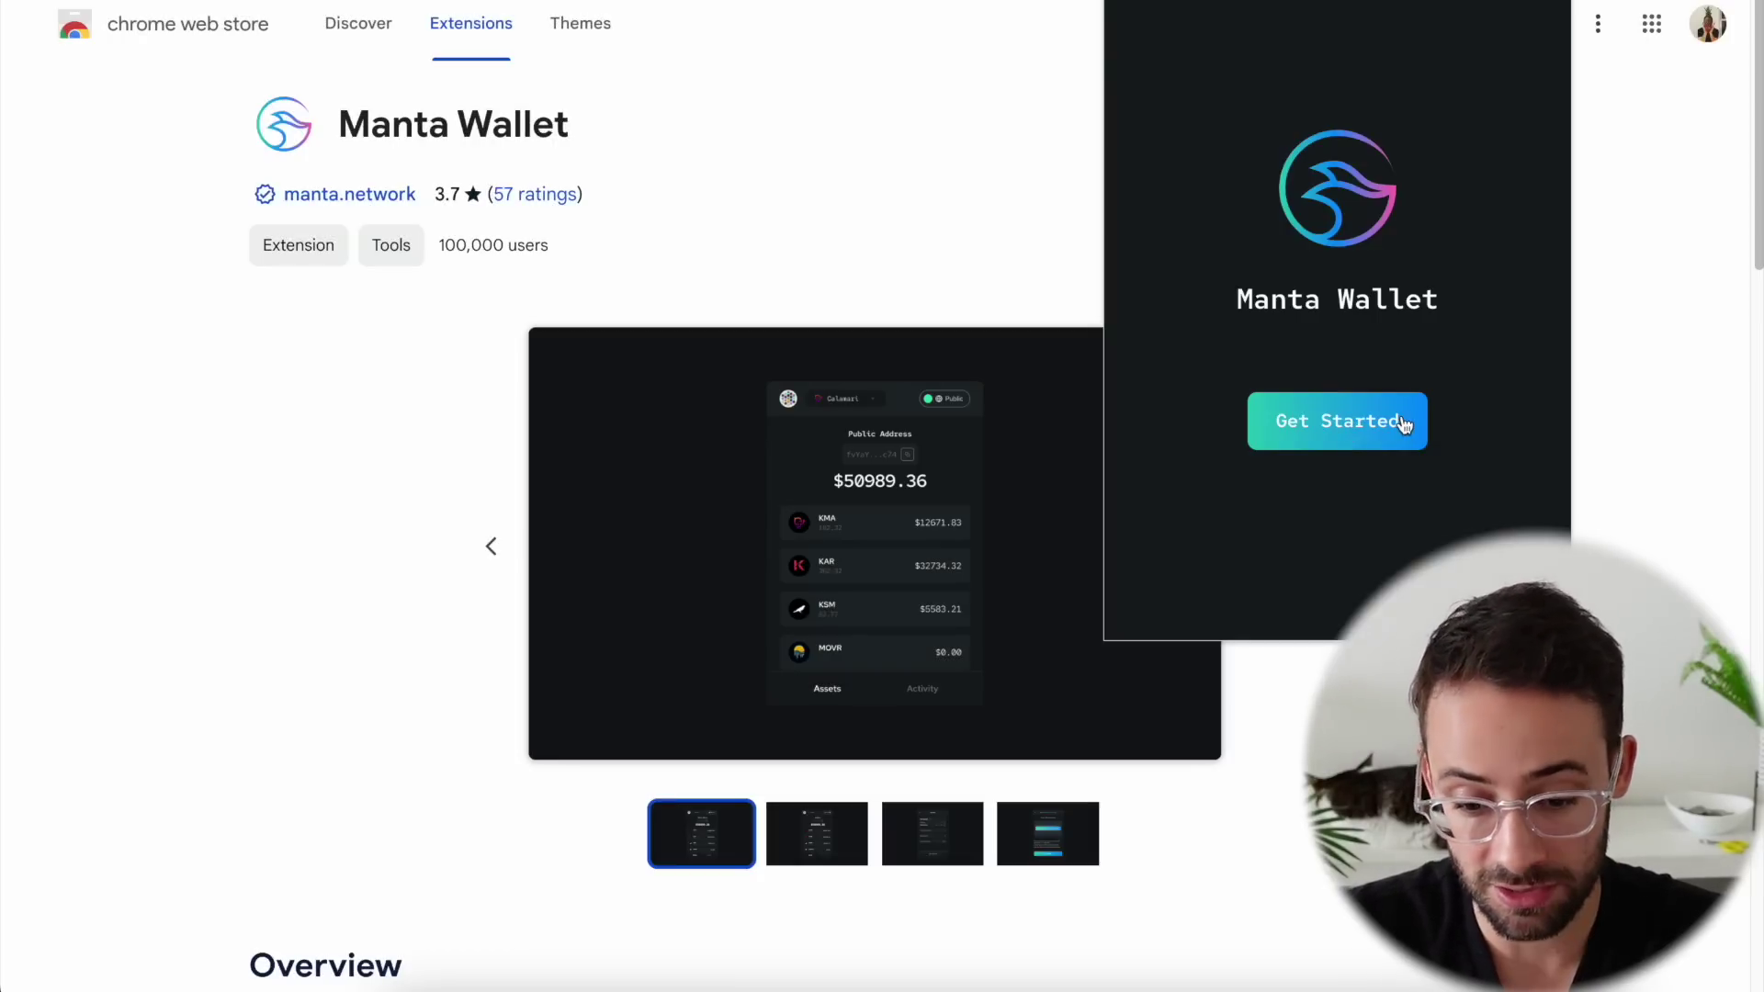
{"action": "left_click", "coordinate": [1355, 425]}
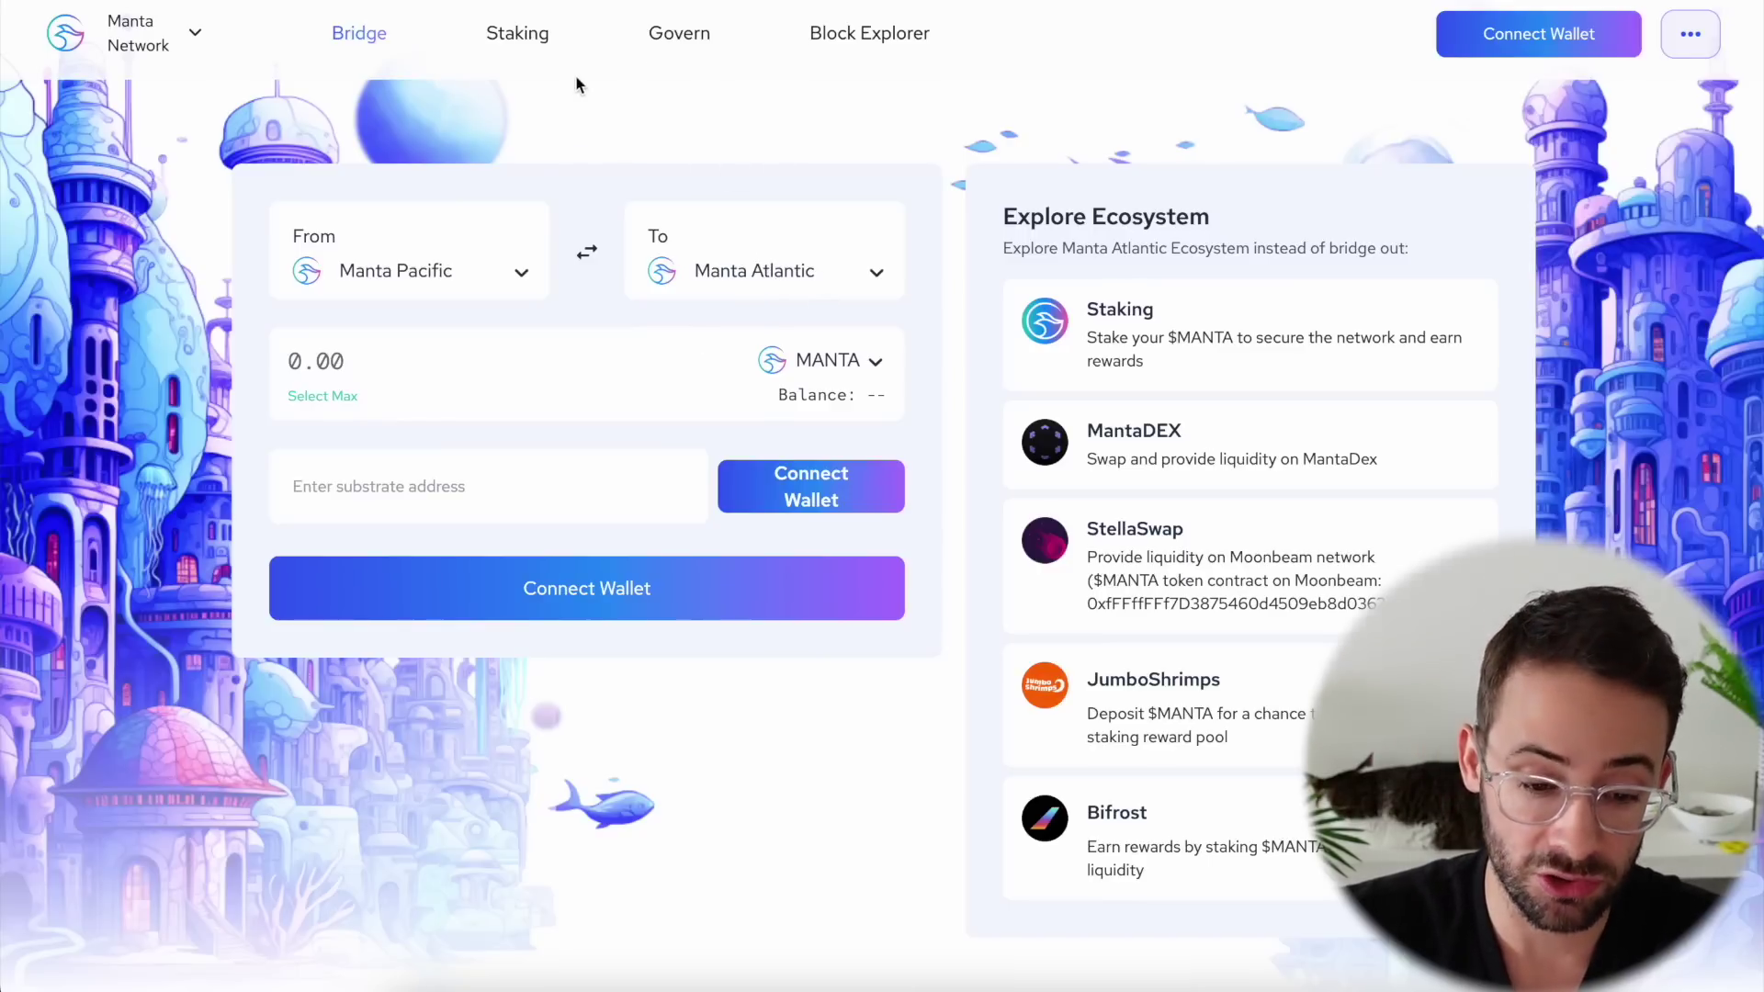
Go to the staking page and scroll the Active collators, comparing Amount Staked, Minimum Stake and APY Estimate.
{"action": "left_click", "coordinate": [523, 35]}
{"action": "scroll", "coordinate": [544, 402], "scroll_direction": "down", "scroll_amount": 1}
{"action": "scroll", "coordinate": [542, 395], "scroll_direction": "up", "scroll_amount": 1}
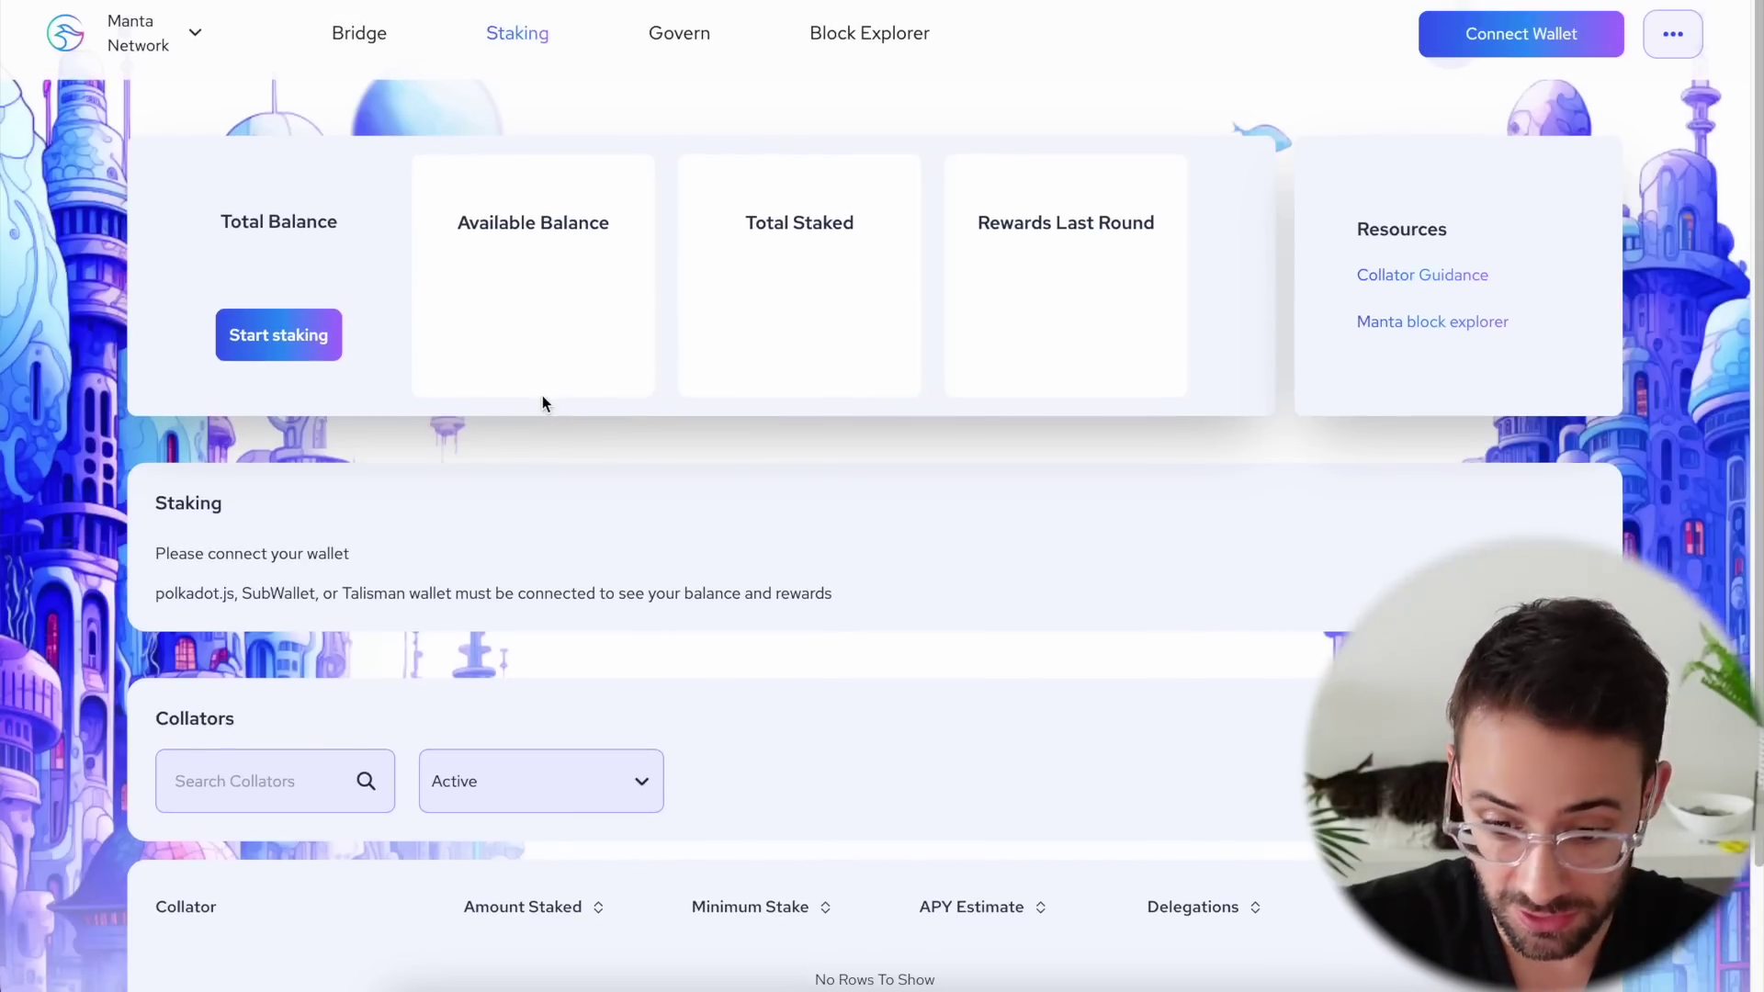
{"action": "scroll", "coordinate": [703, 482], "scroll_direction": "down", "scroll_amount": 7}
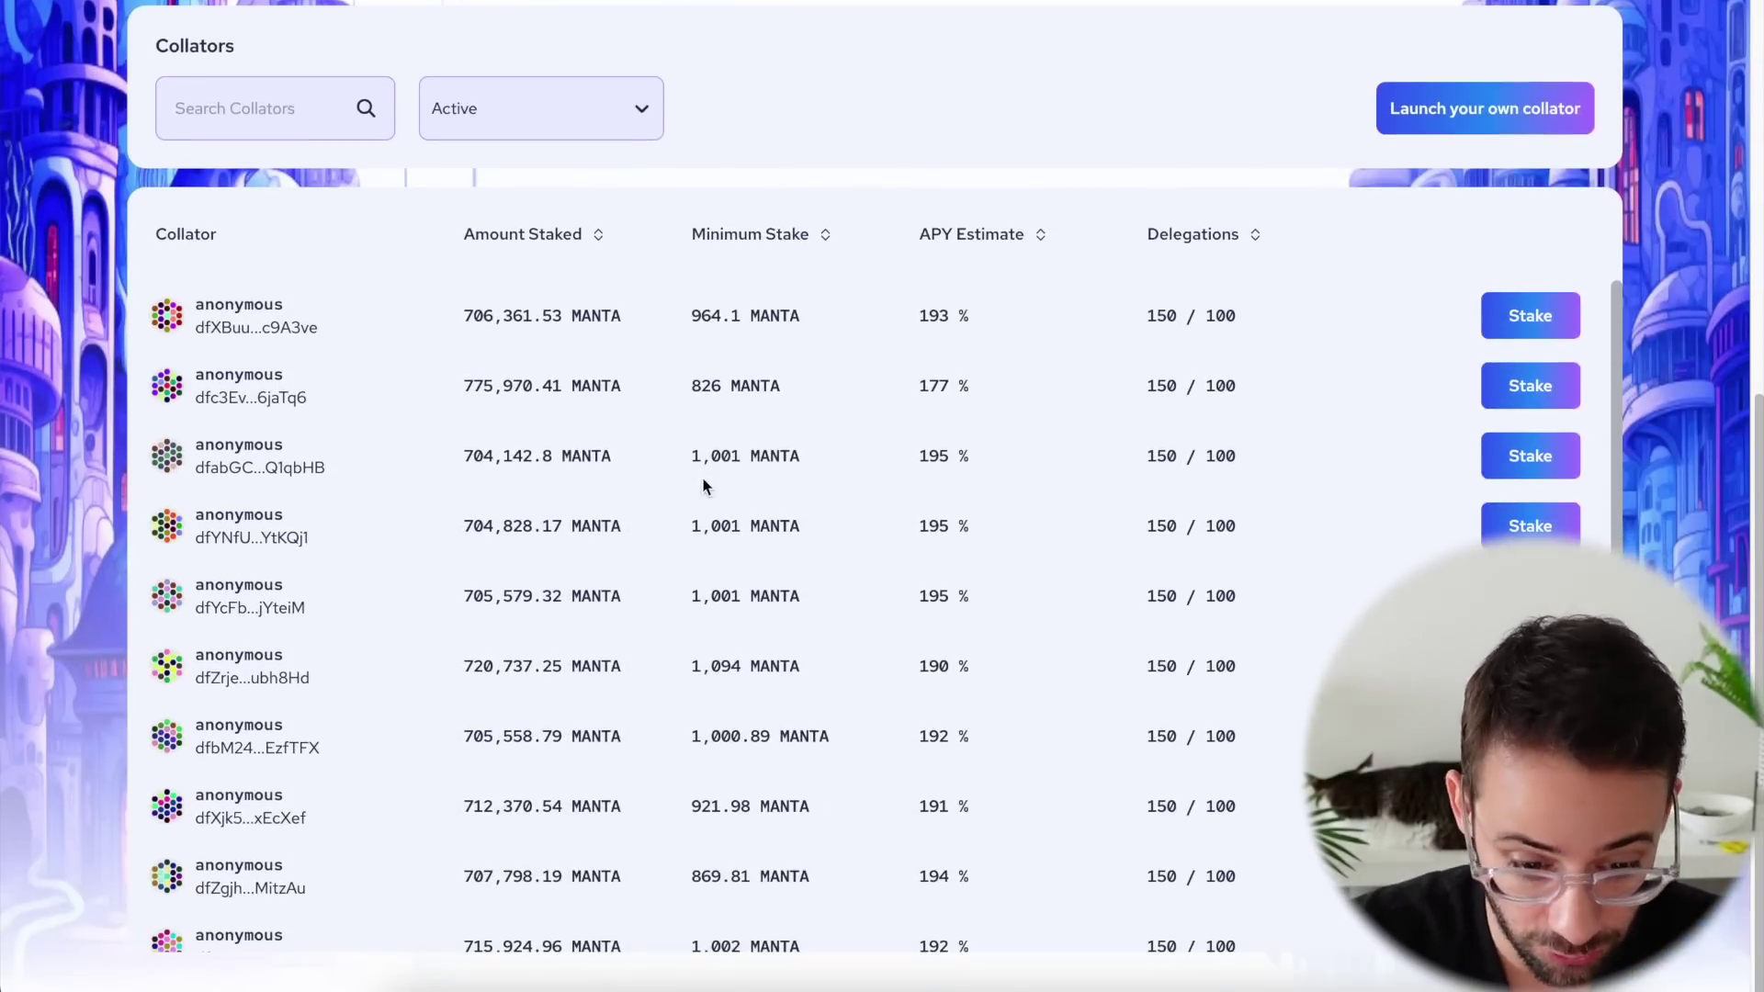
{"action": "scroll", "coordinate": [702, 477], "scroll_direction": "down", "scroll_amount": 2}
{"action": "scroll", "coordinate": [790, 303], "scroll_direction": "up", "scroll_amount": 2}
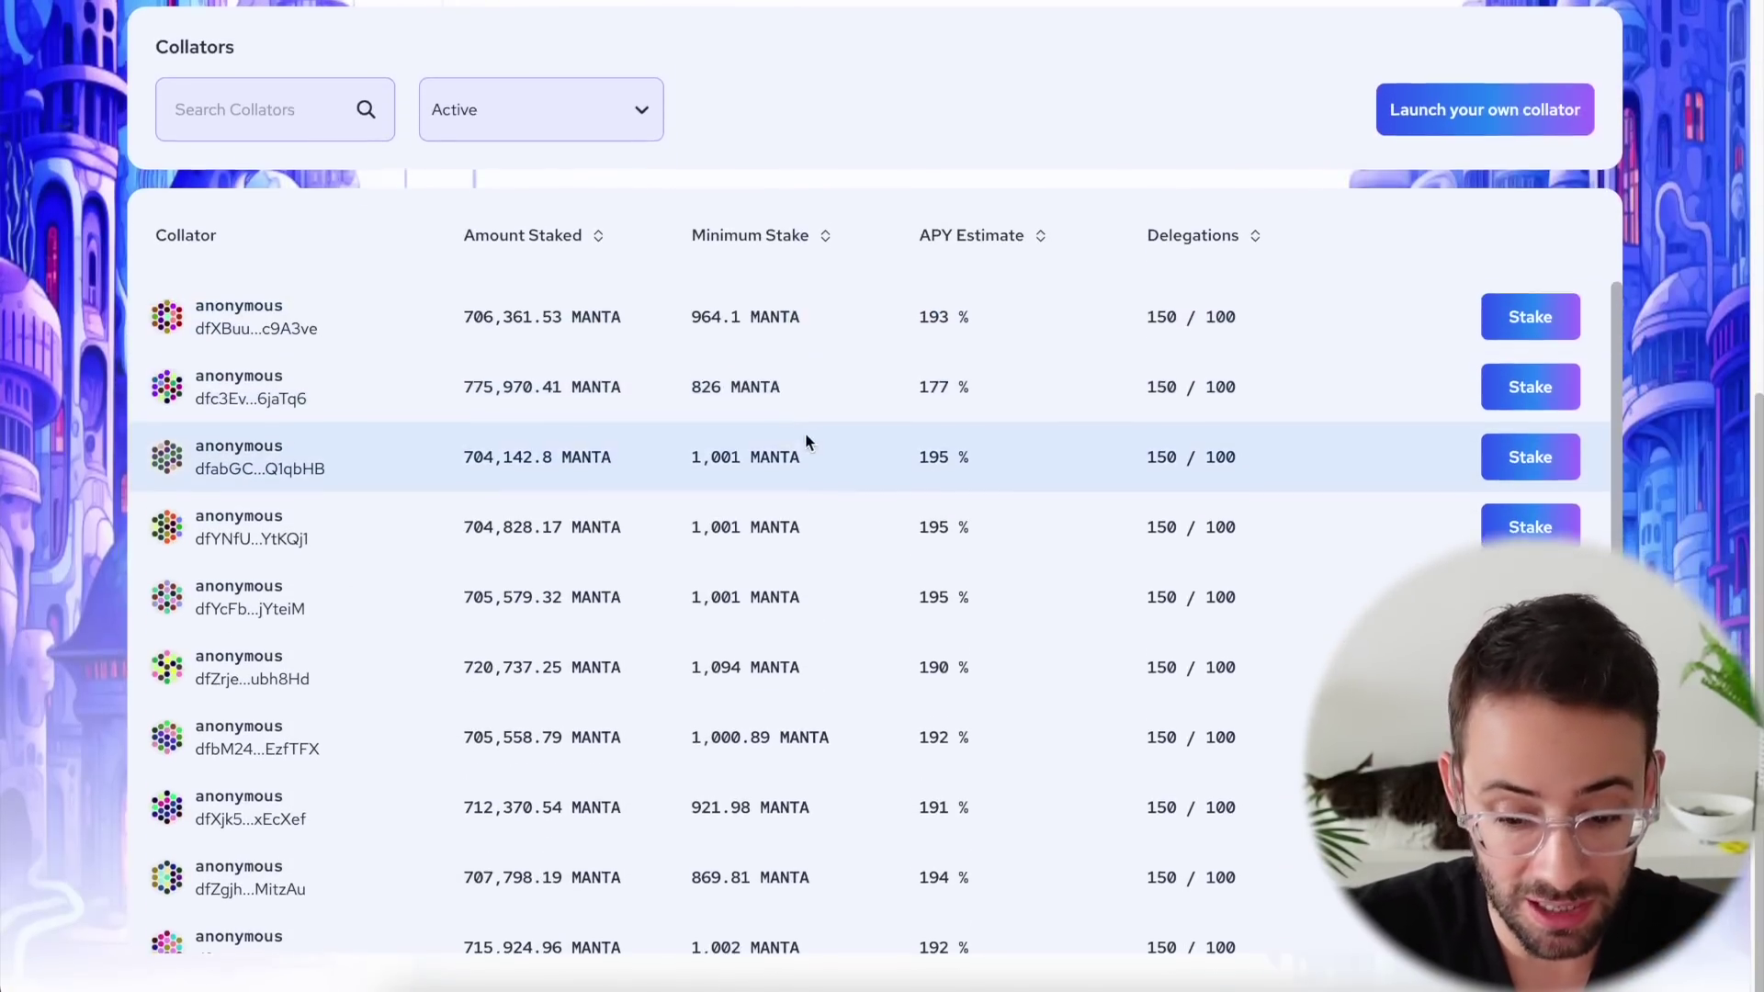
{"action": "scroll", "coordinate": [1010, 496], "scroll_direction": "up", "scroll_amount": 1}
{"action": "scroll", "coordinate": [1024, 505], "scroll_direction": "down", "scroll_amount": 1}
{"action": "scroll", "coordinate": [1032, 511], "scroll_direction": "up", "scroll_amount": 1}
{"action": "scroll", "coordinate": [1086, 318], "scroll_direction": "down", "scroll_amount": 1}
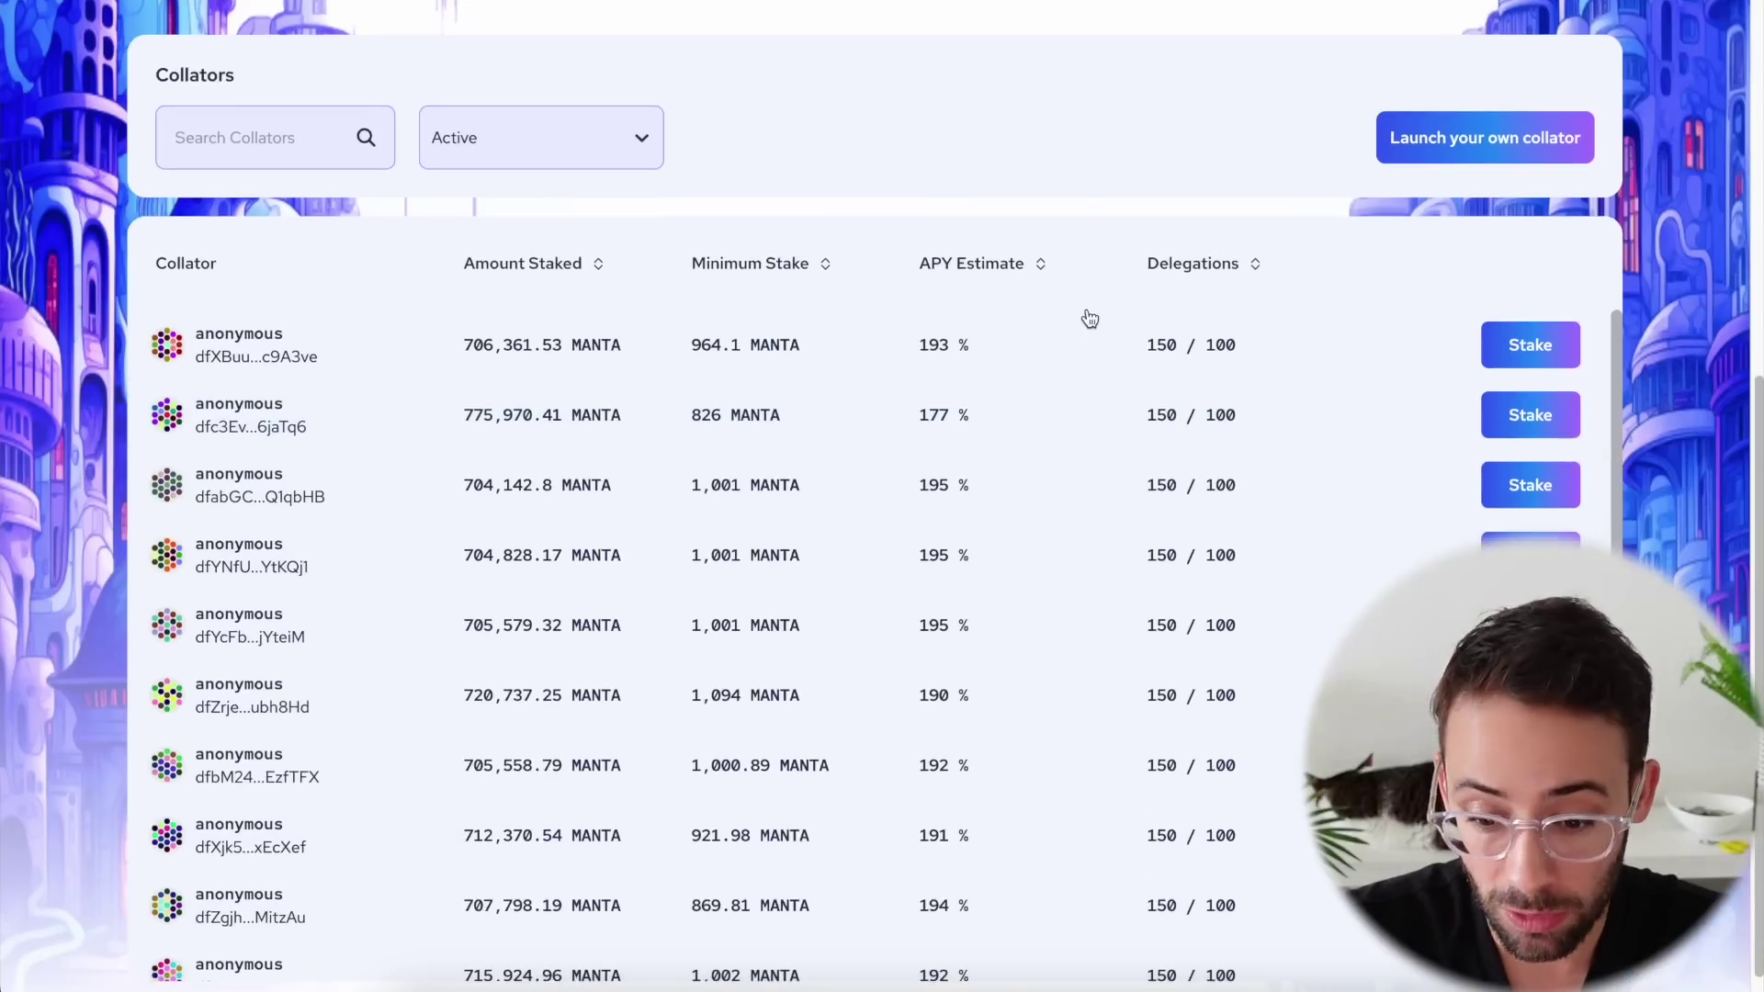
{"action": "scroll", "coordinate": [1090, 318], "scroll_direction": "down", "scroll_amount": 4}
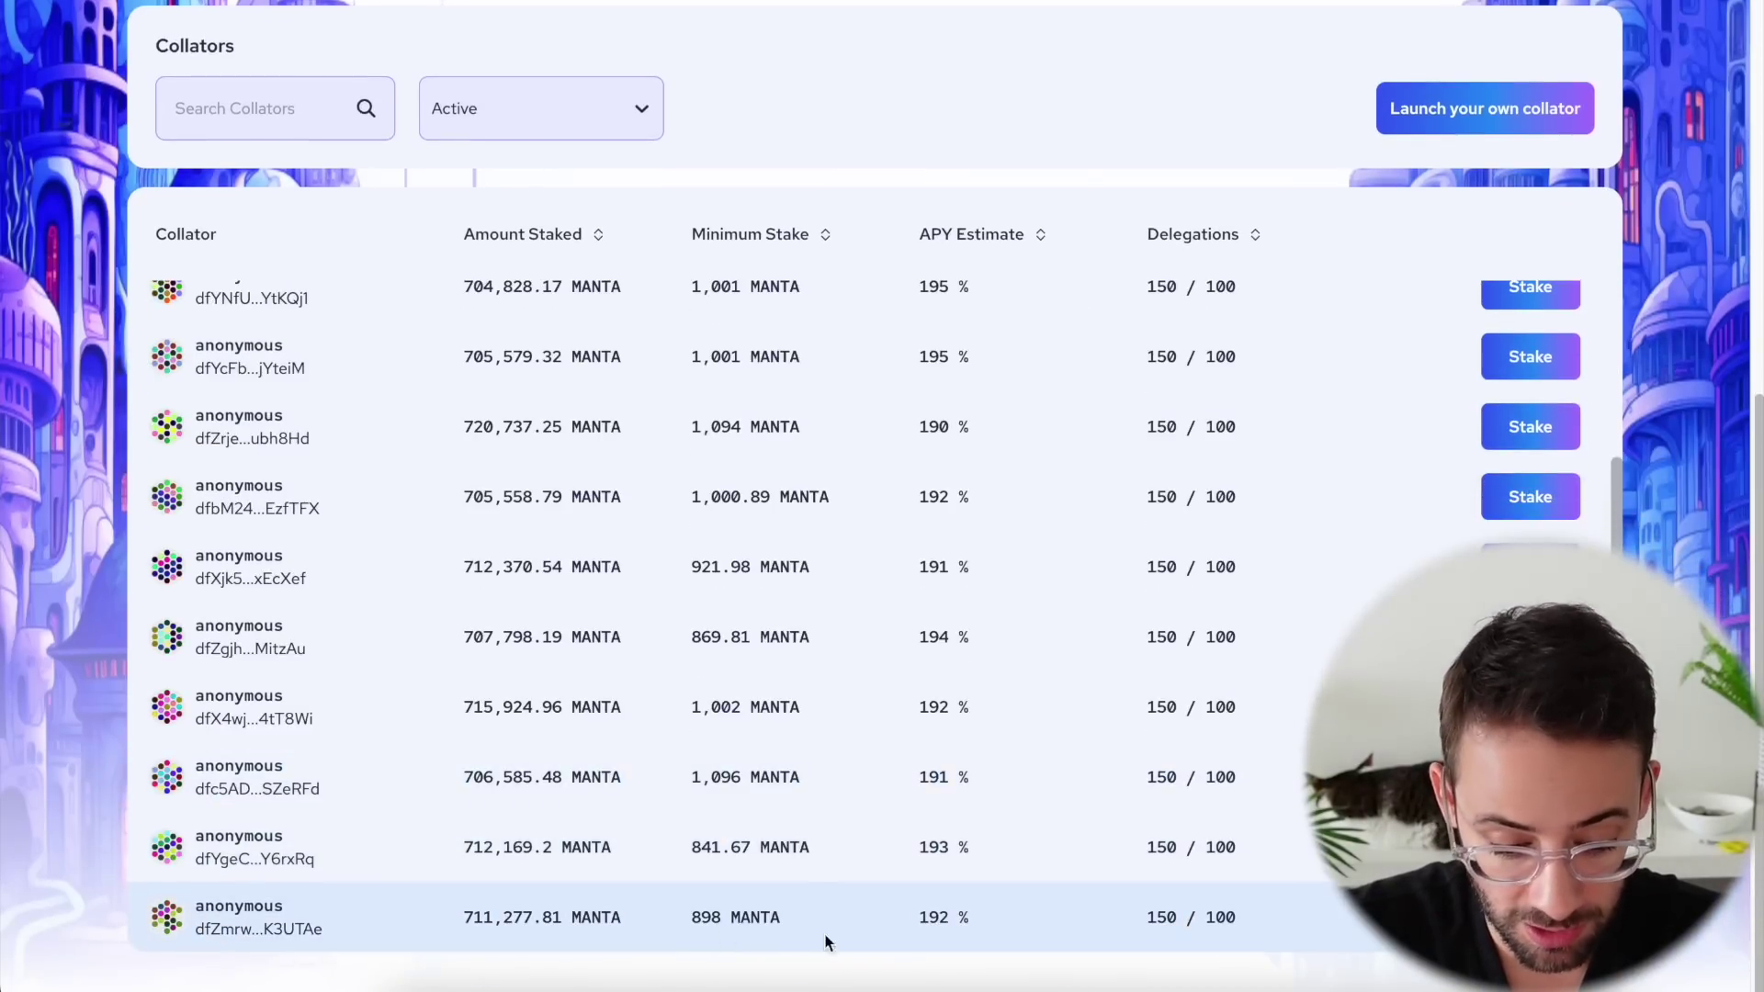
Finish comparing collator rows, then select the docs sentence about top 100 wallets earning rewards.
{"action": "scroll", "coordinate": [852, 836], "scroll_direction": "up", "scroll_amount": 4}
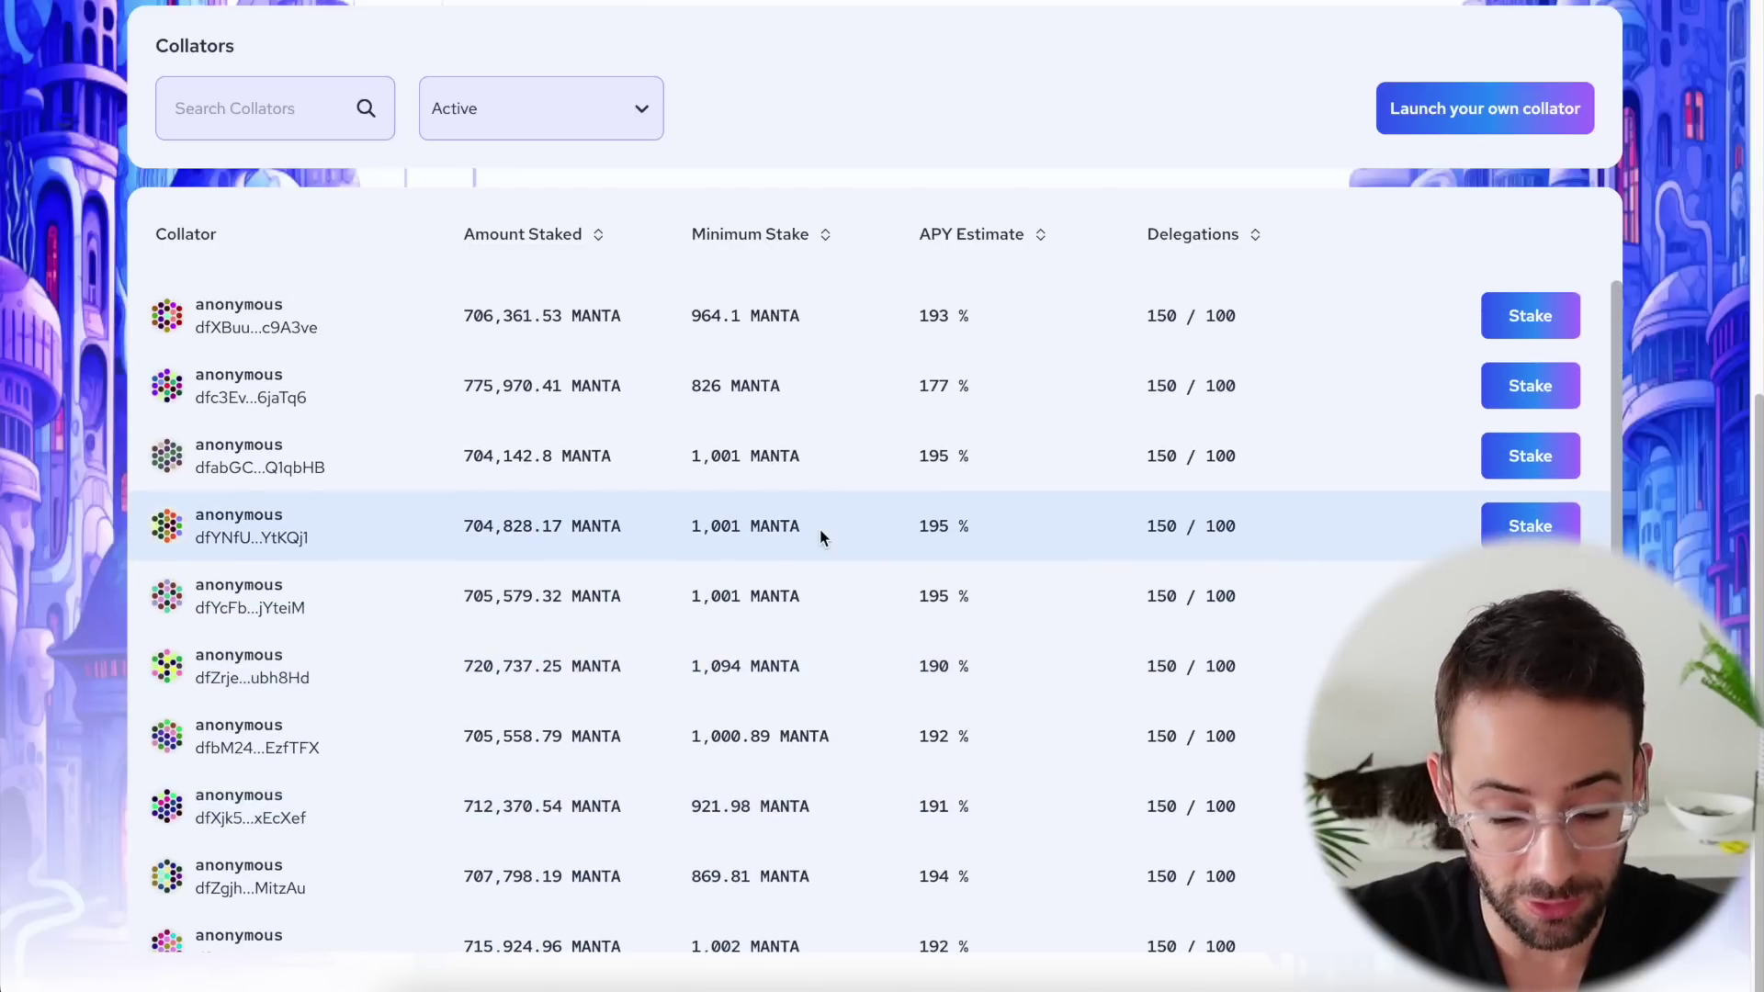
{"action": "scroll", "coordinate": [906, 358], "scroll_direction": "up", "scroll_amount": 2}
{"action": "scroll", "coordinate": [938, 487], "scroll_direction": "down", "scroll_amount": 1}
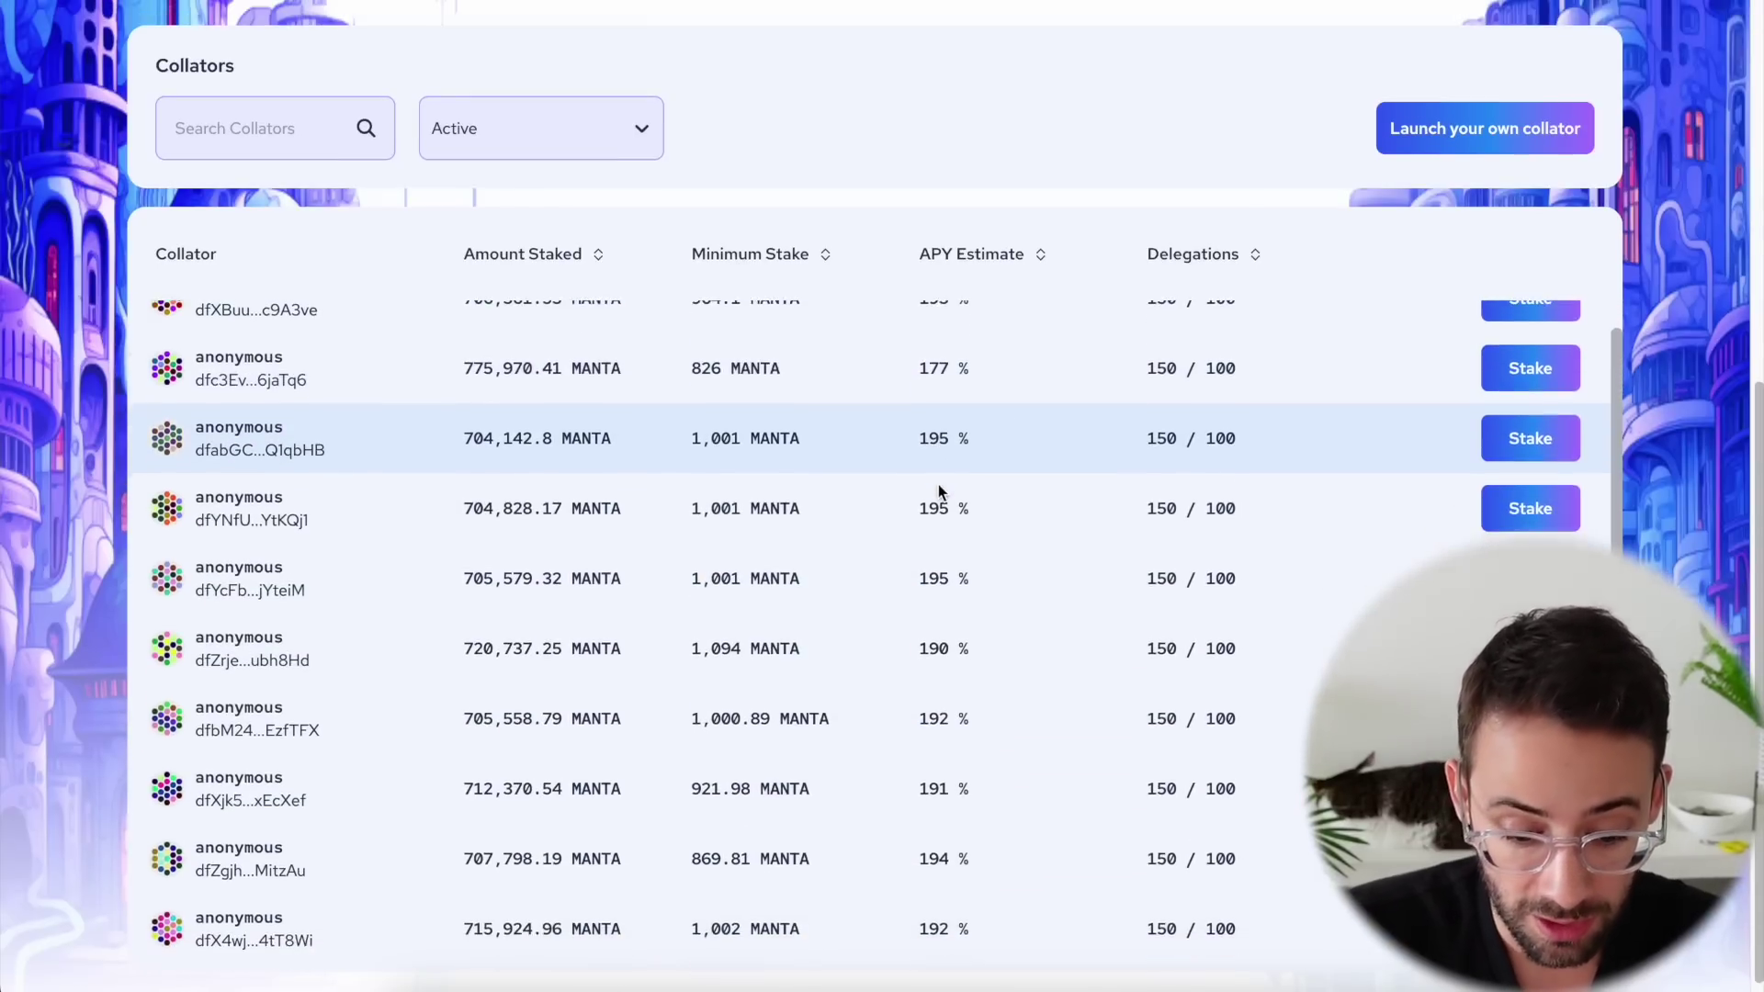
{"action": "scroll", "coordinate": [938, 492], "scroll_direction": "down", "scroll_amount": 1}
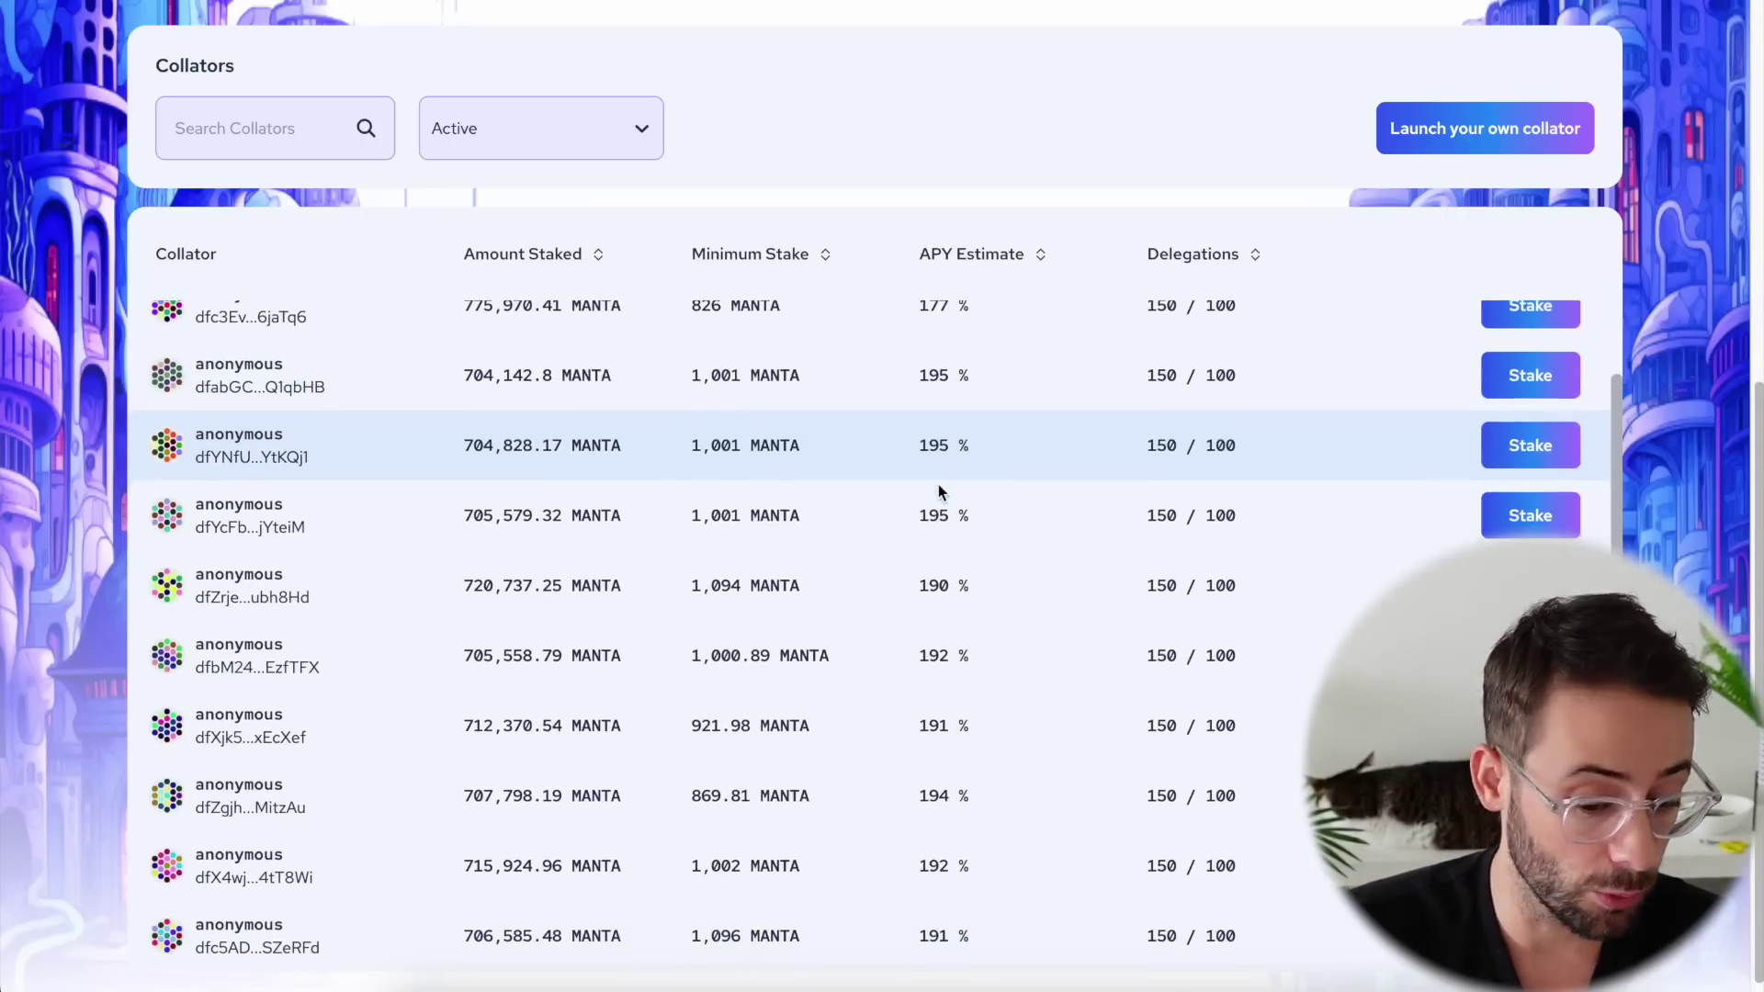
{"action": "scroll", "coordinate": [939, 491], "scroll_direction": "down", "scroll_amount": 1}
{"action": "scroll", "coordinate": [478, 549], "scroll_direction": "up", "scroll_amount": 6}
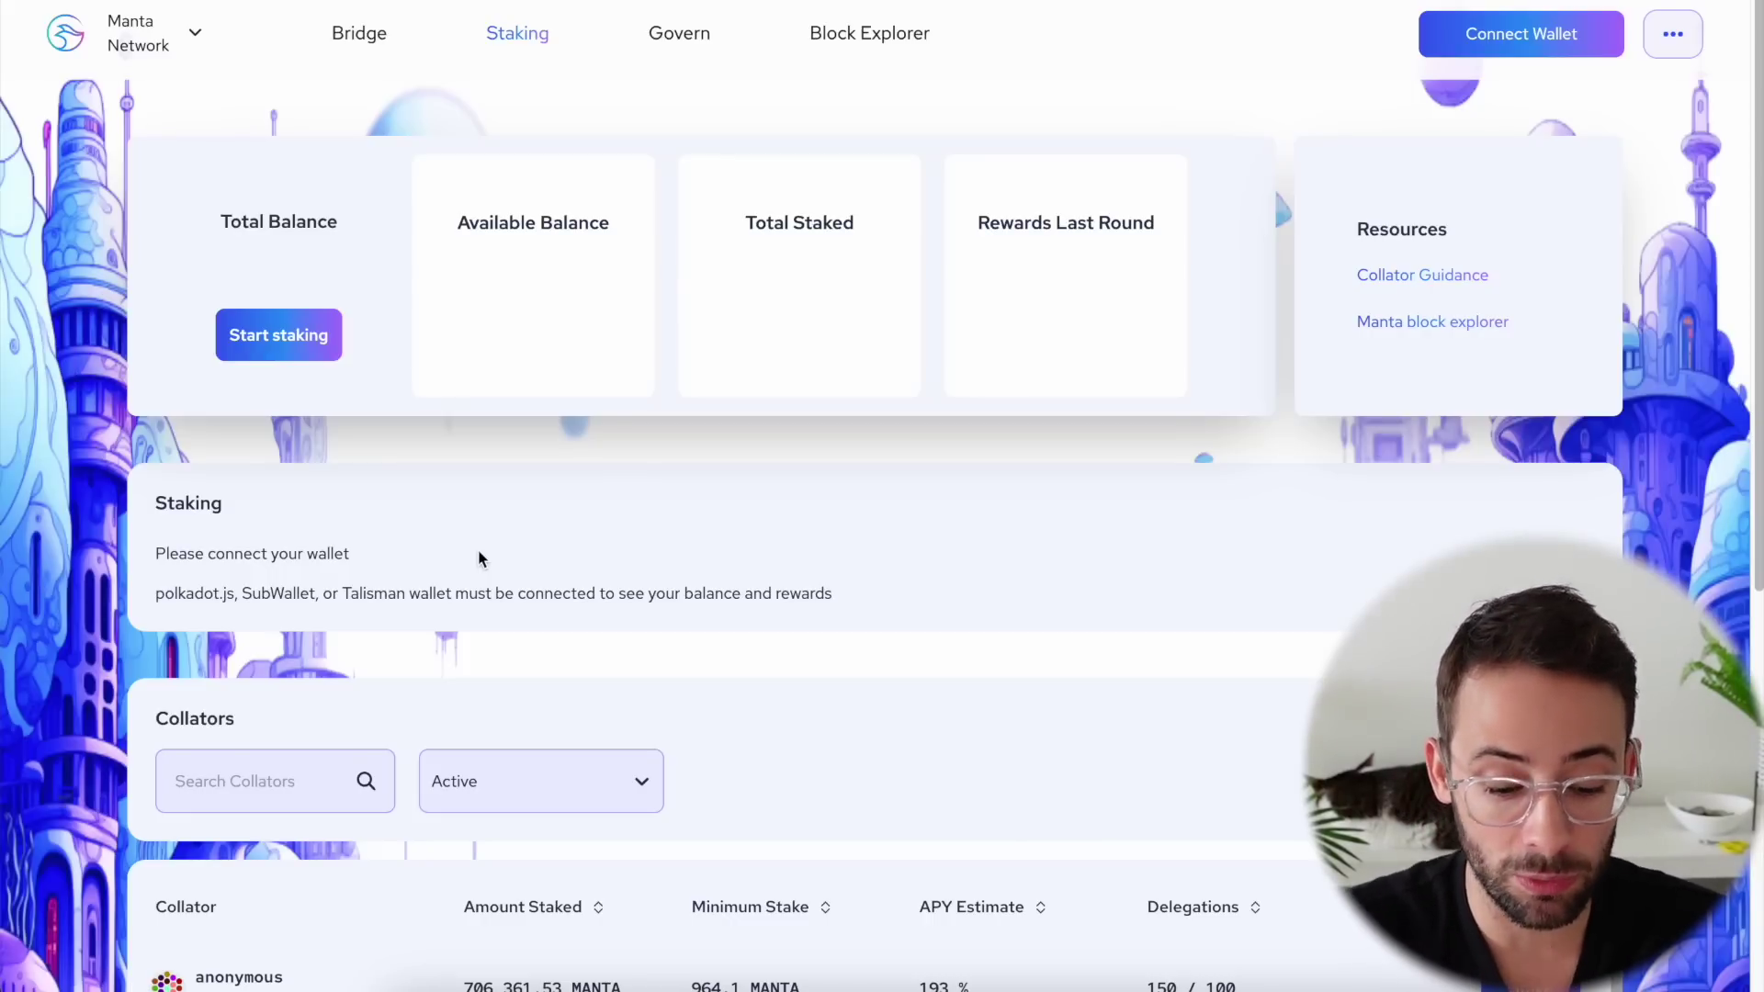
{"action": "scroll", "coordinate": [46, 781], "scroll_direction": "down", "scroll_amount": 7}
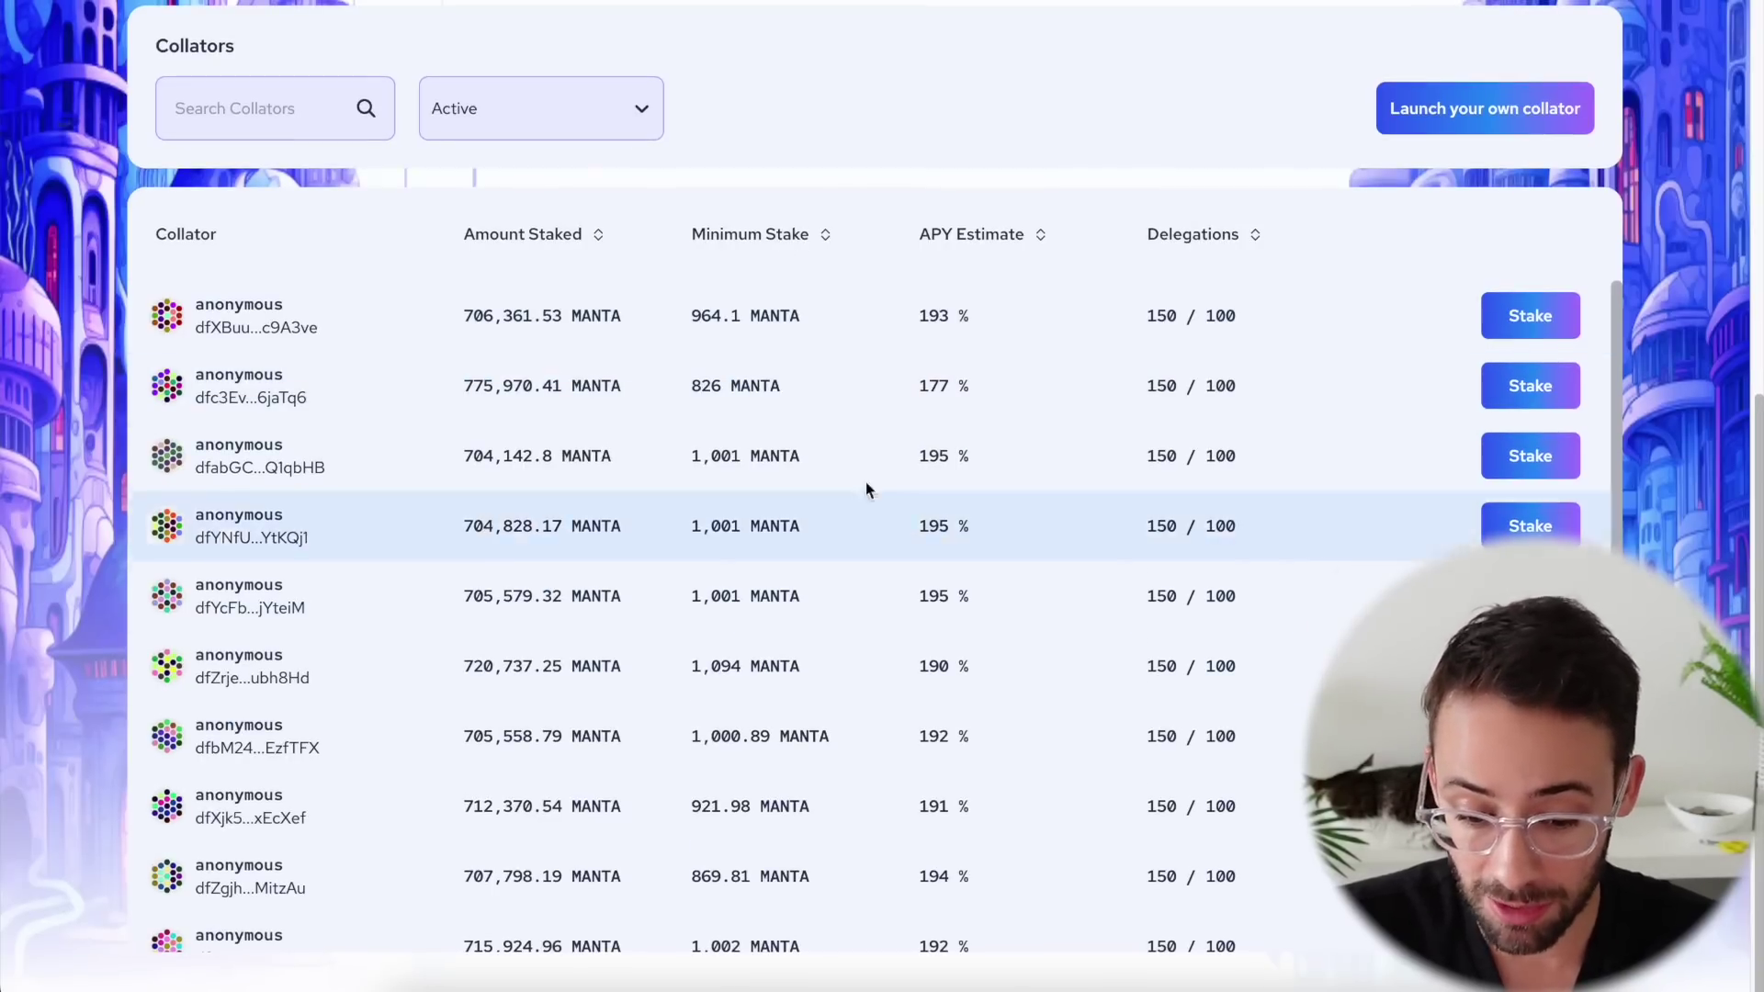
{"action": "scroll", "coordinate": [891, 577], "scroll_direction": "down", "scroll_amount": 1}
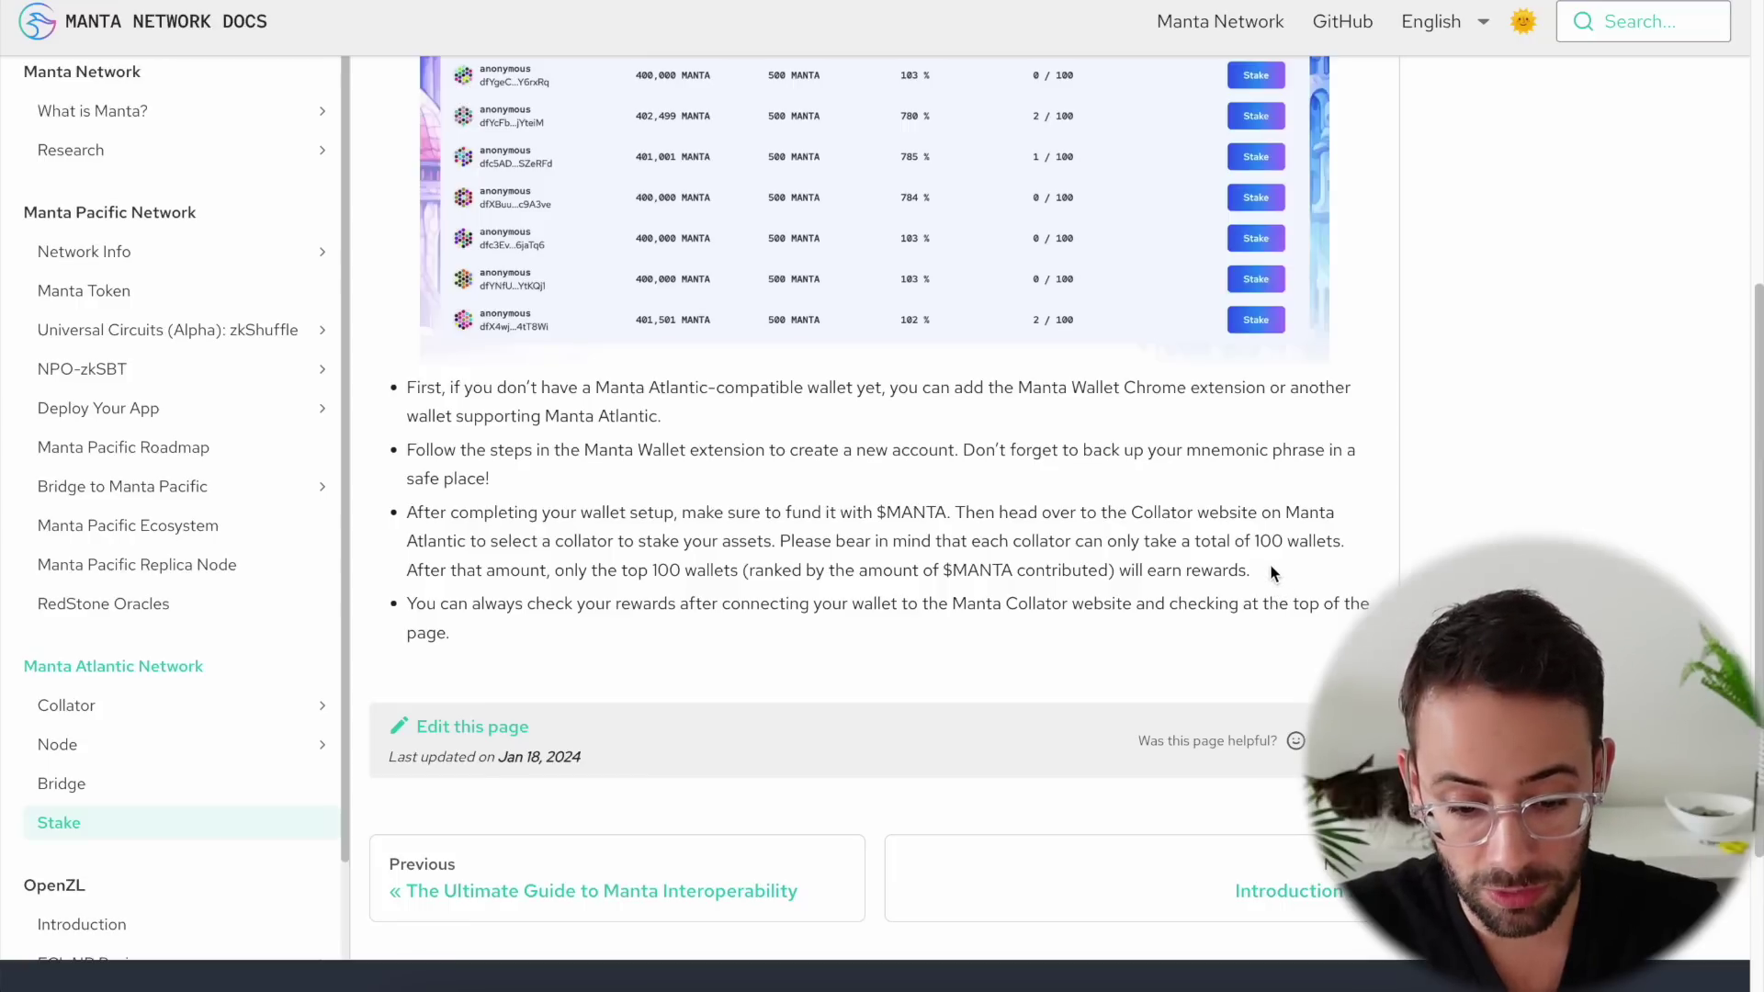
{"action": "left_click_drag", "start_coordinate": [1269, 570], "coordinate": [620, 574]}
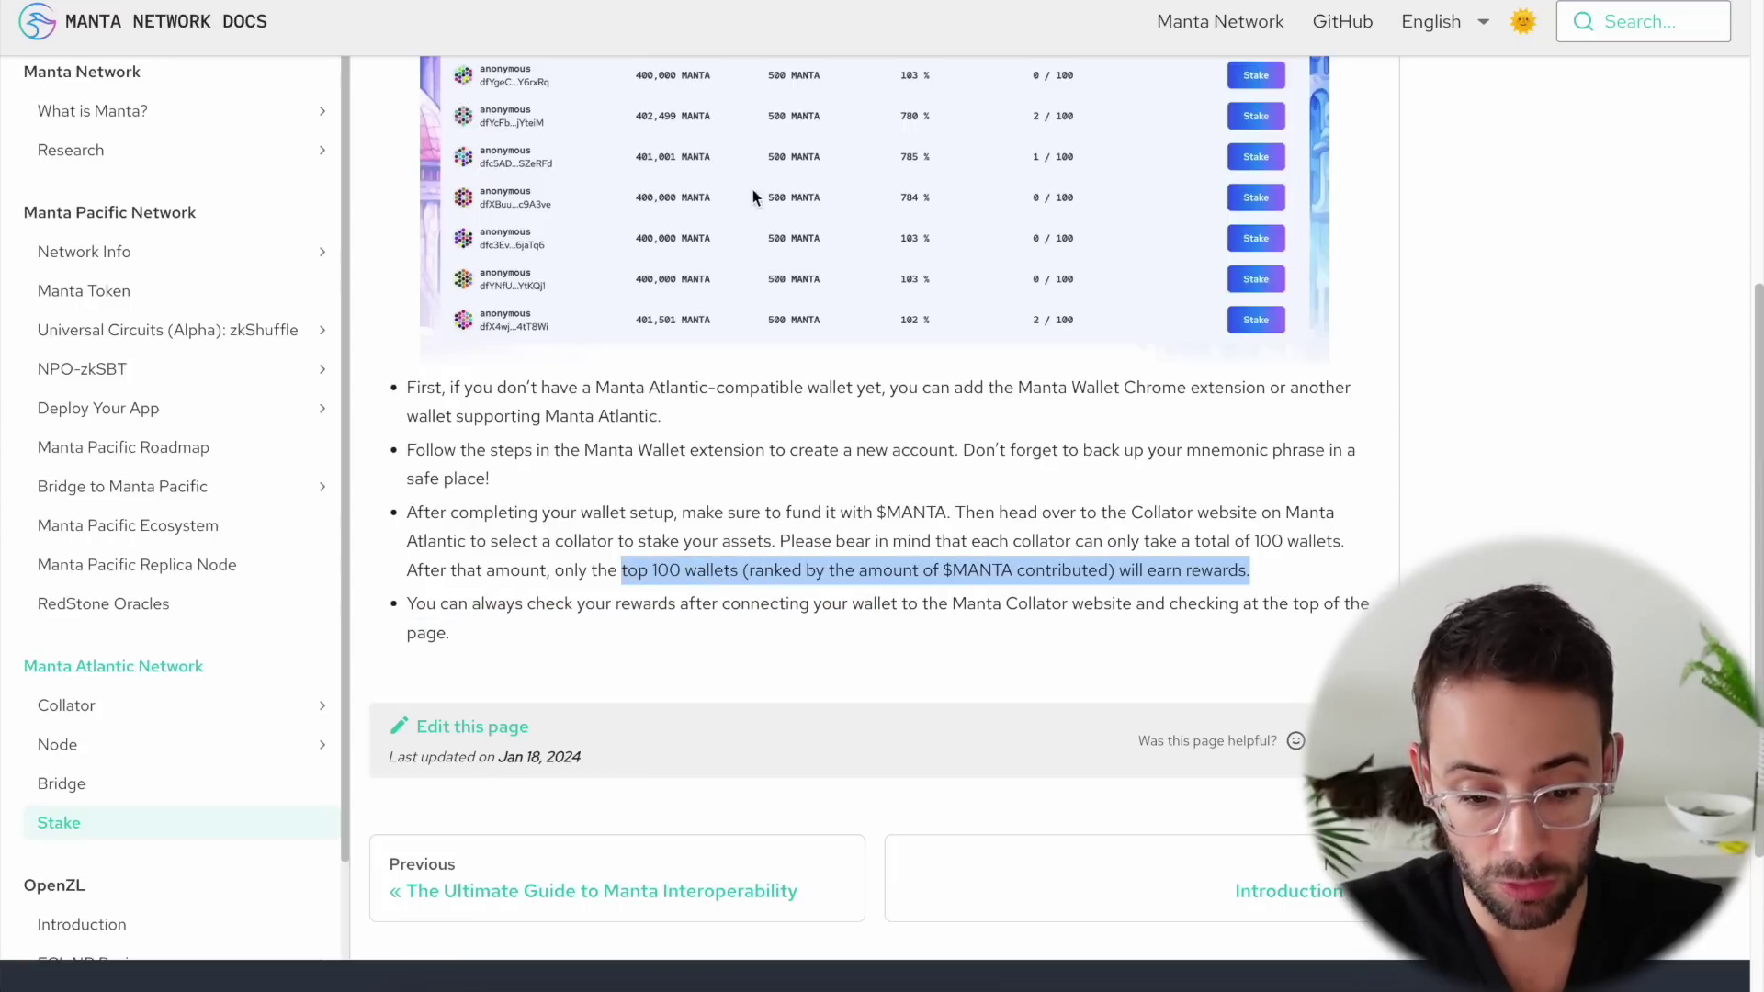
Scroll the docs Stake page around the note that only the top 100 wallets earn rewards.
{"action": "scroll", "coordinate": [793, 384], "scroll_direction": "up", "scroll_amount": 2}
{"action": "scroll", "coordinate": [793, 384], "scroll_direction": "up", "scroll_amount": 1}
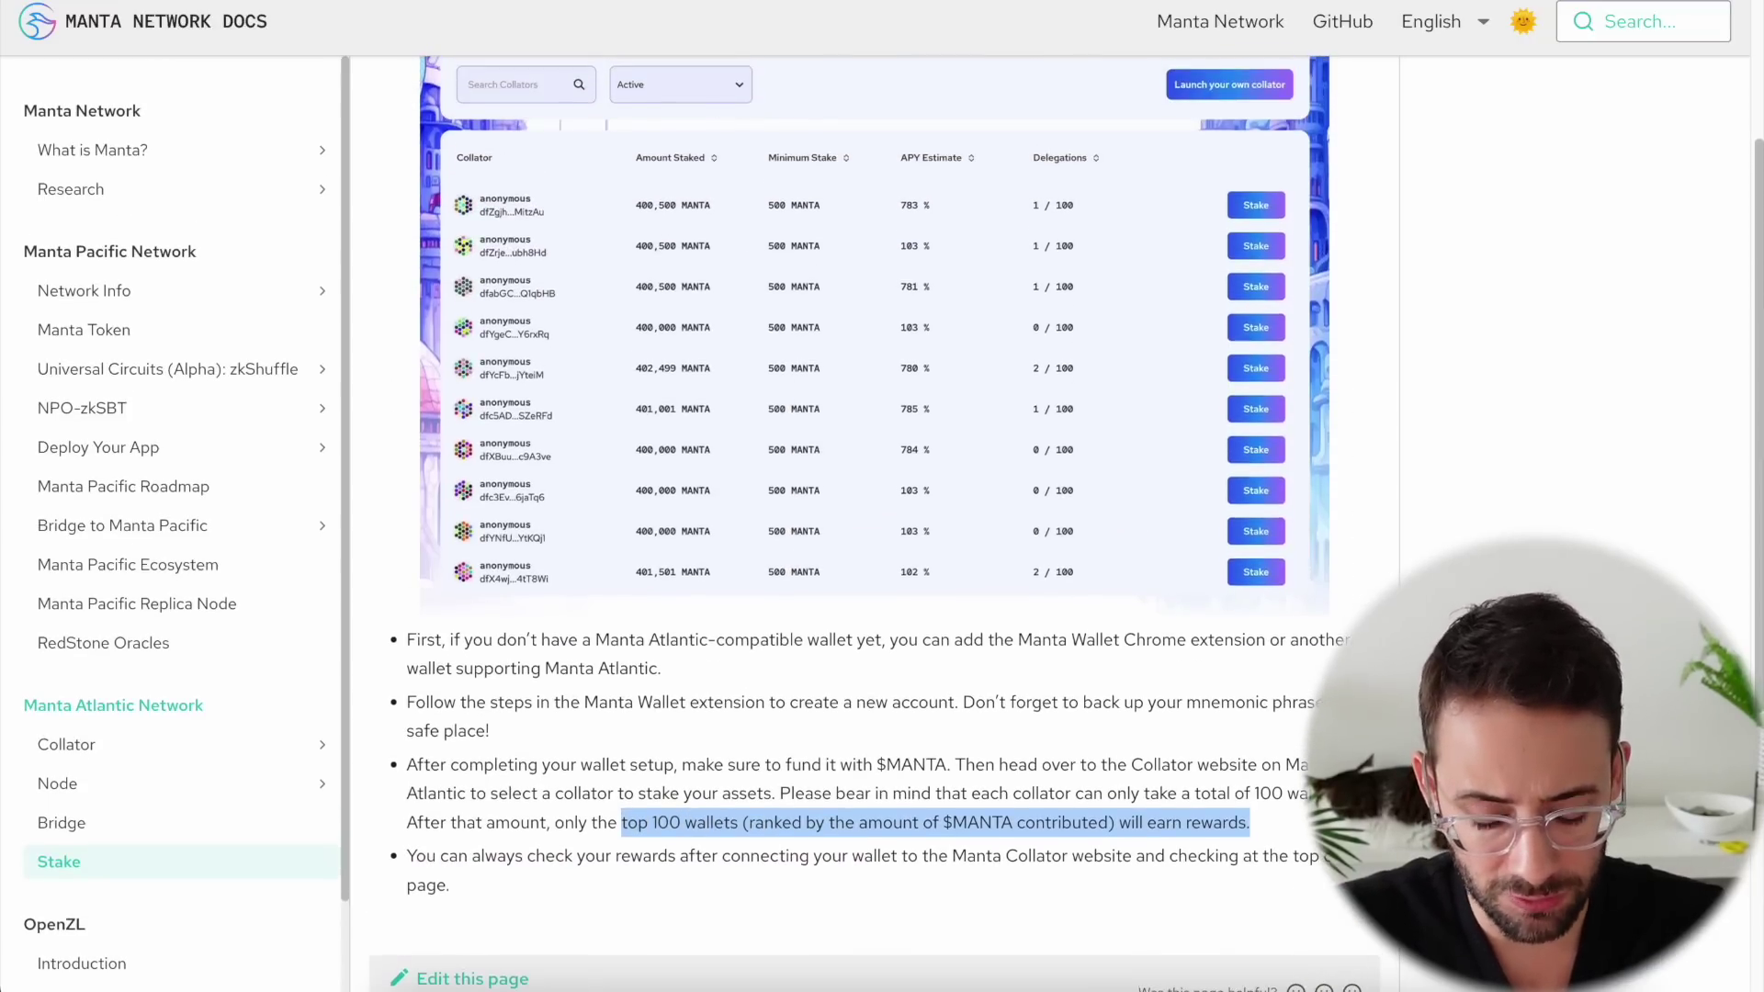
{"action": "scroll", "coordinate": [827, 898], "scroll_direction": "down", "scroll_amount": 2}
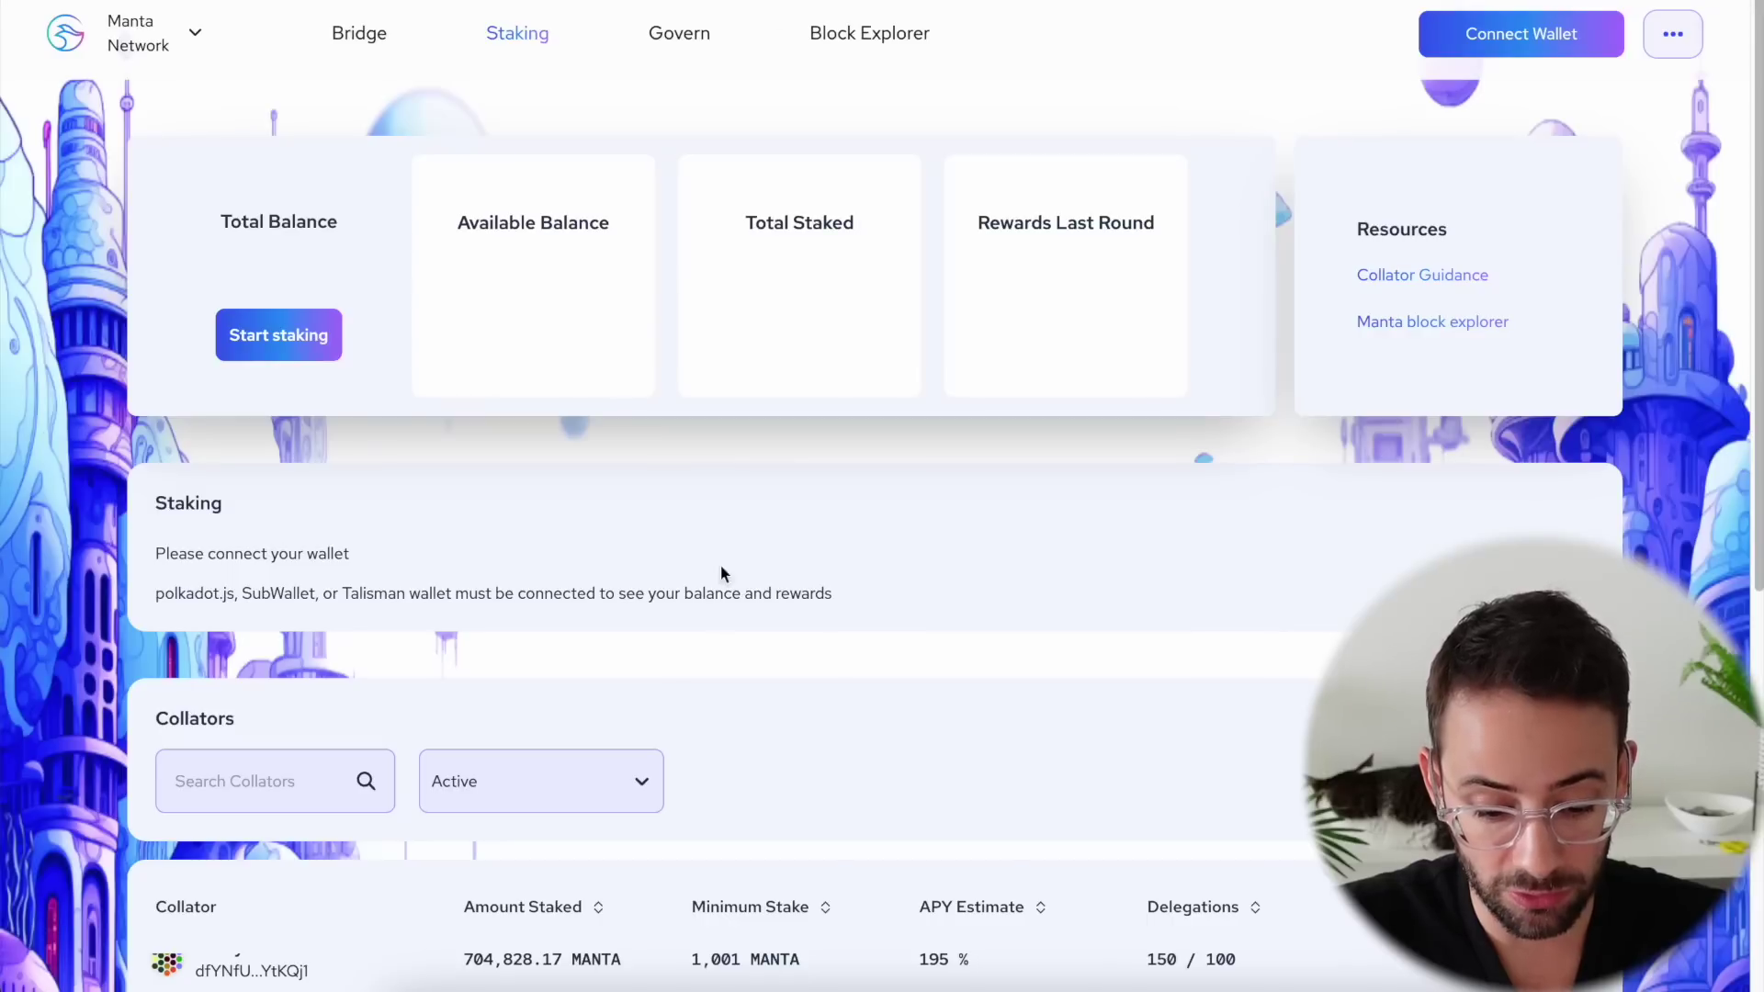
{"action": "scroll", "coordinate": [720, 564], "scroll_direction": "down", "scroll_amount": 5}
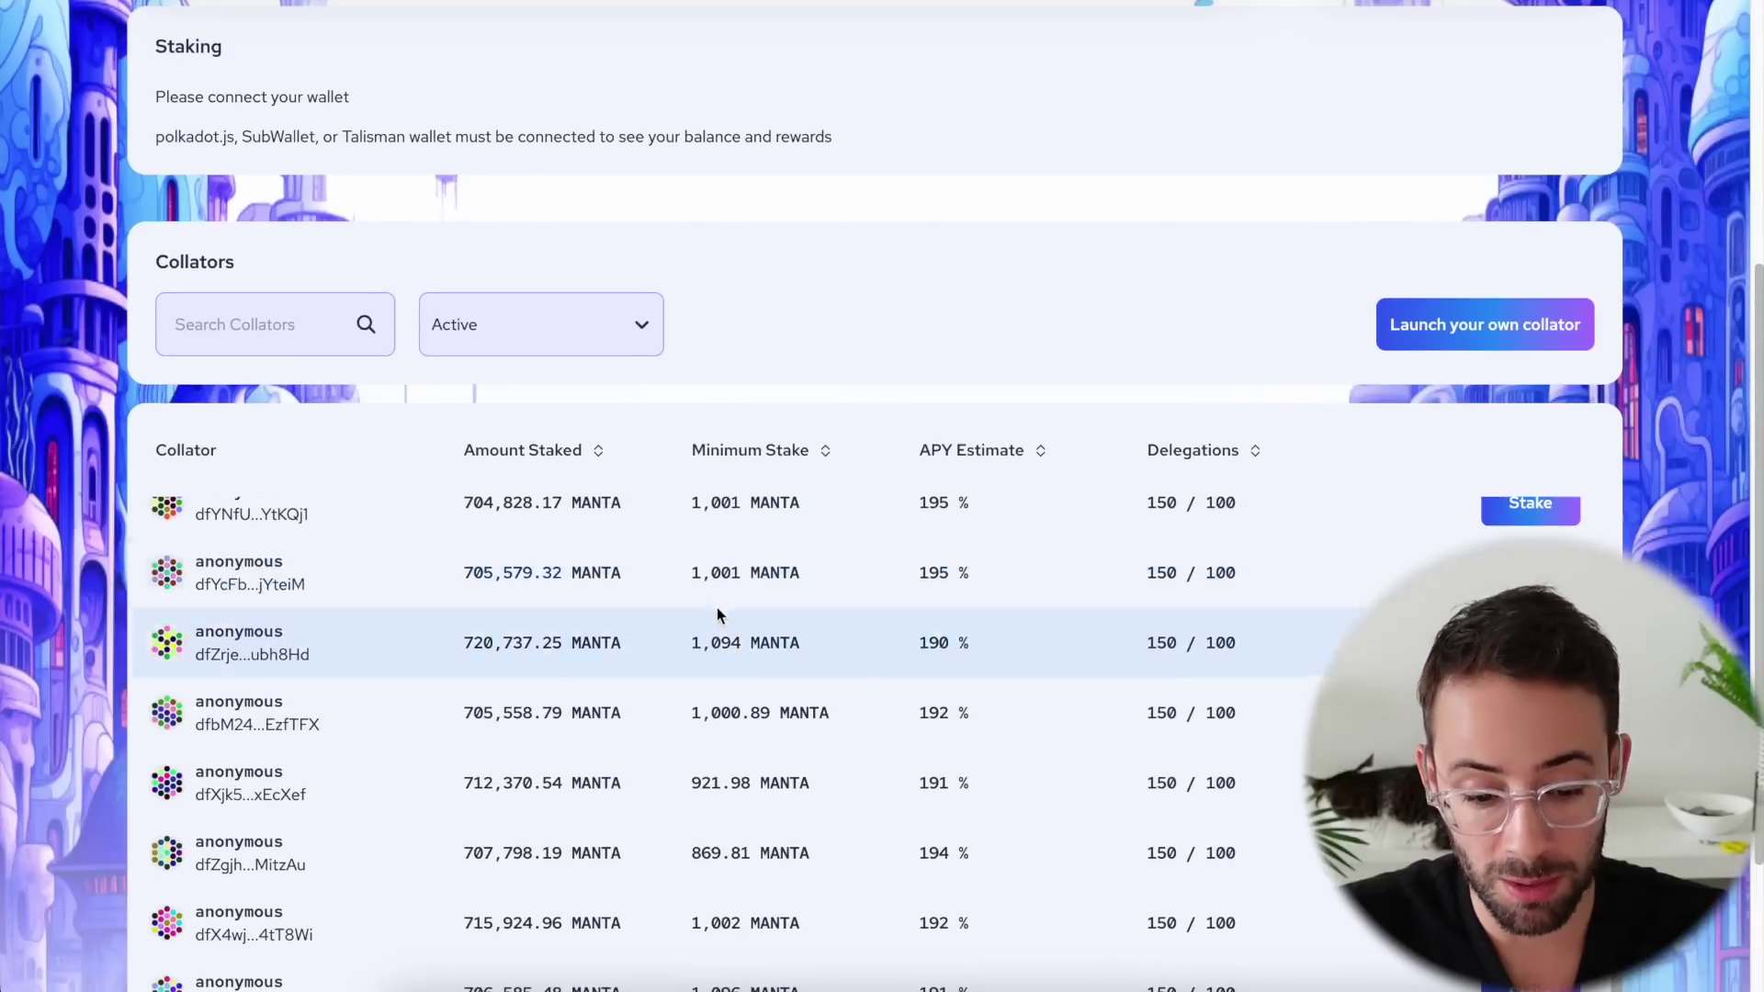
{"action": "scroll", "coordinate": [780, 560], "scroll_direction": "down", "scroll_amount": 4}
{"action": "scroll", "coordinate": [788, 367], "scroll_direction": "up", "scroll_amount": 1}
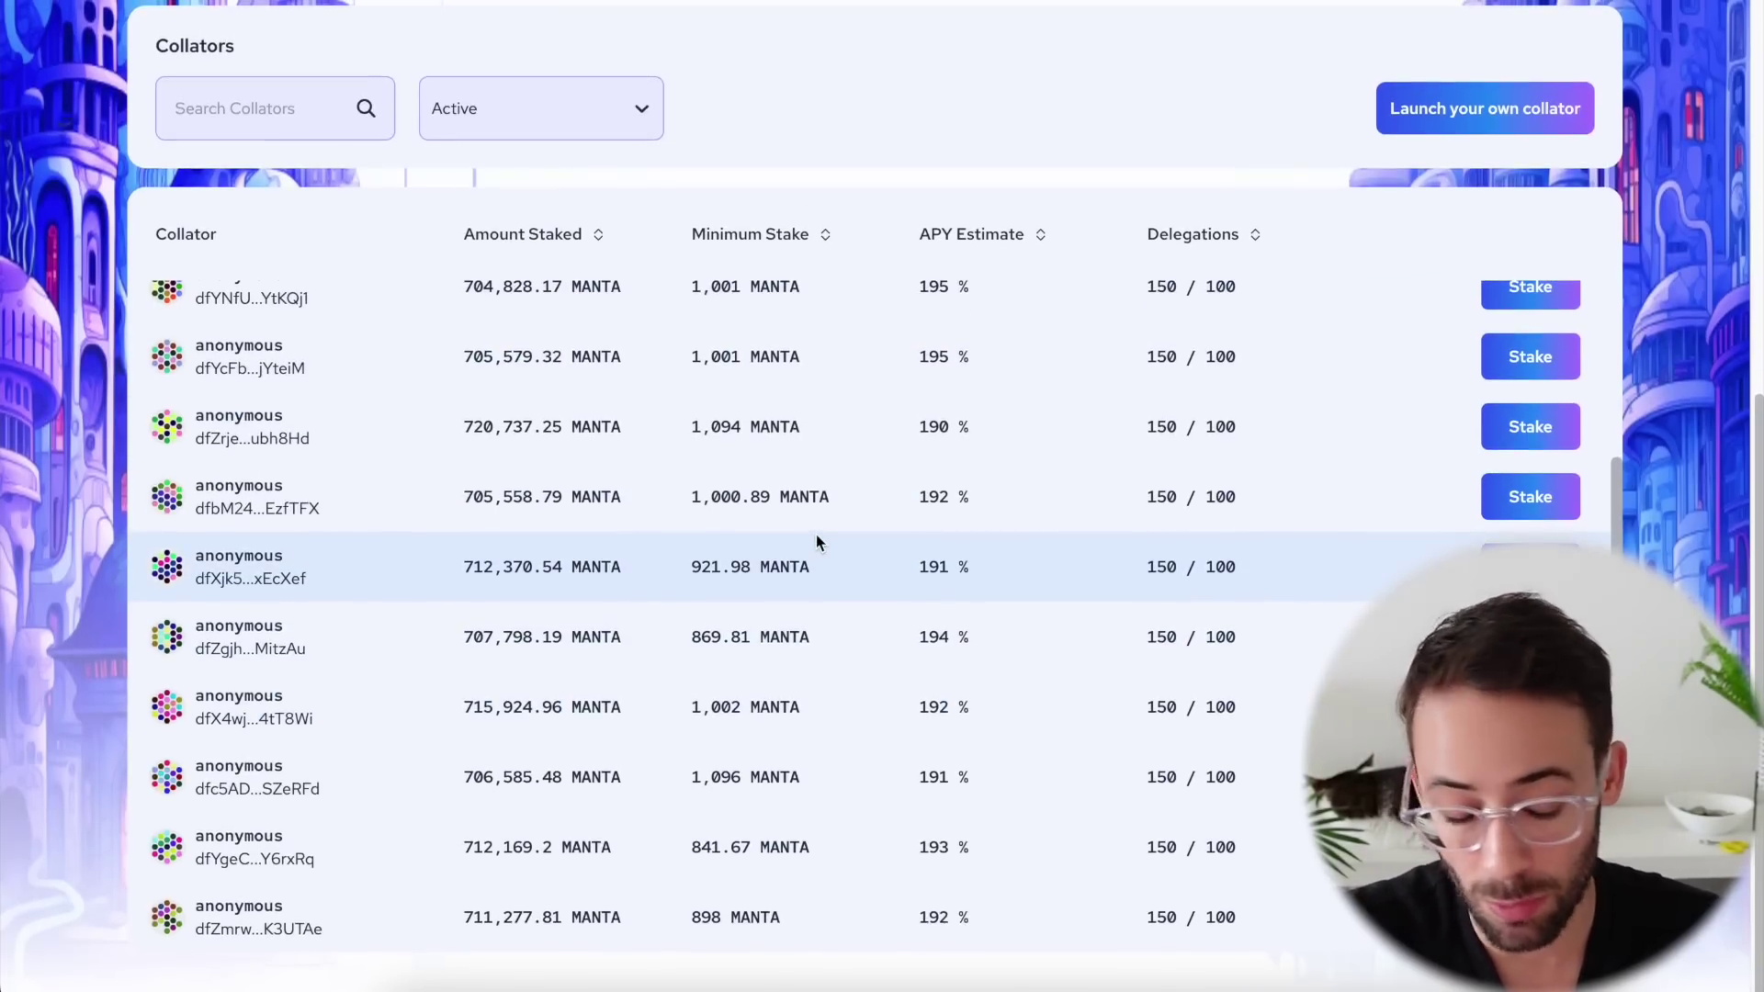
{"action": "scroll", "coordinate": [815, 542], "scroll_direction": "up", "scroll_amount": 8}
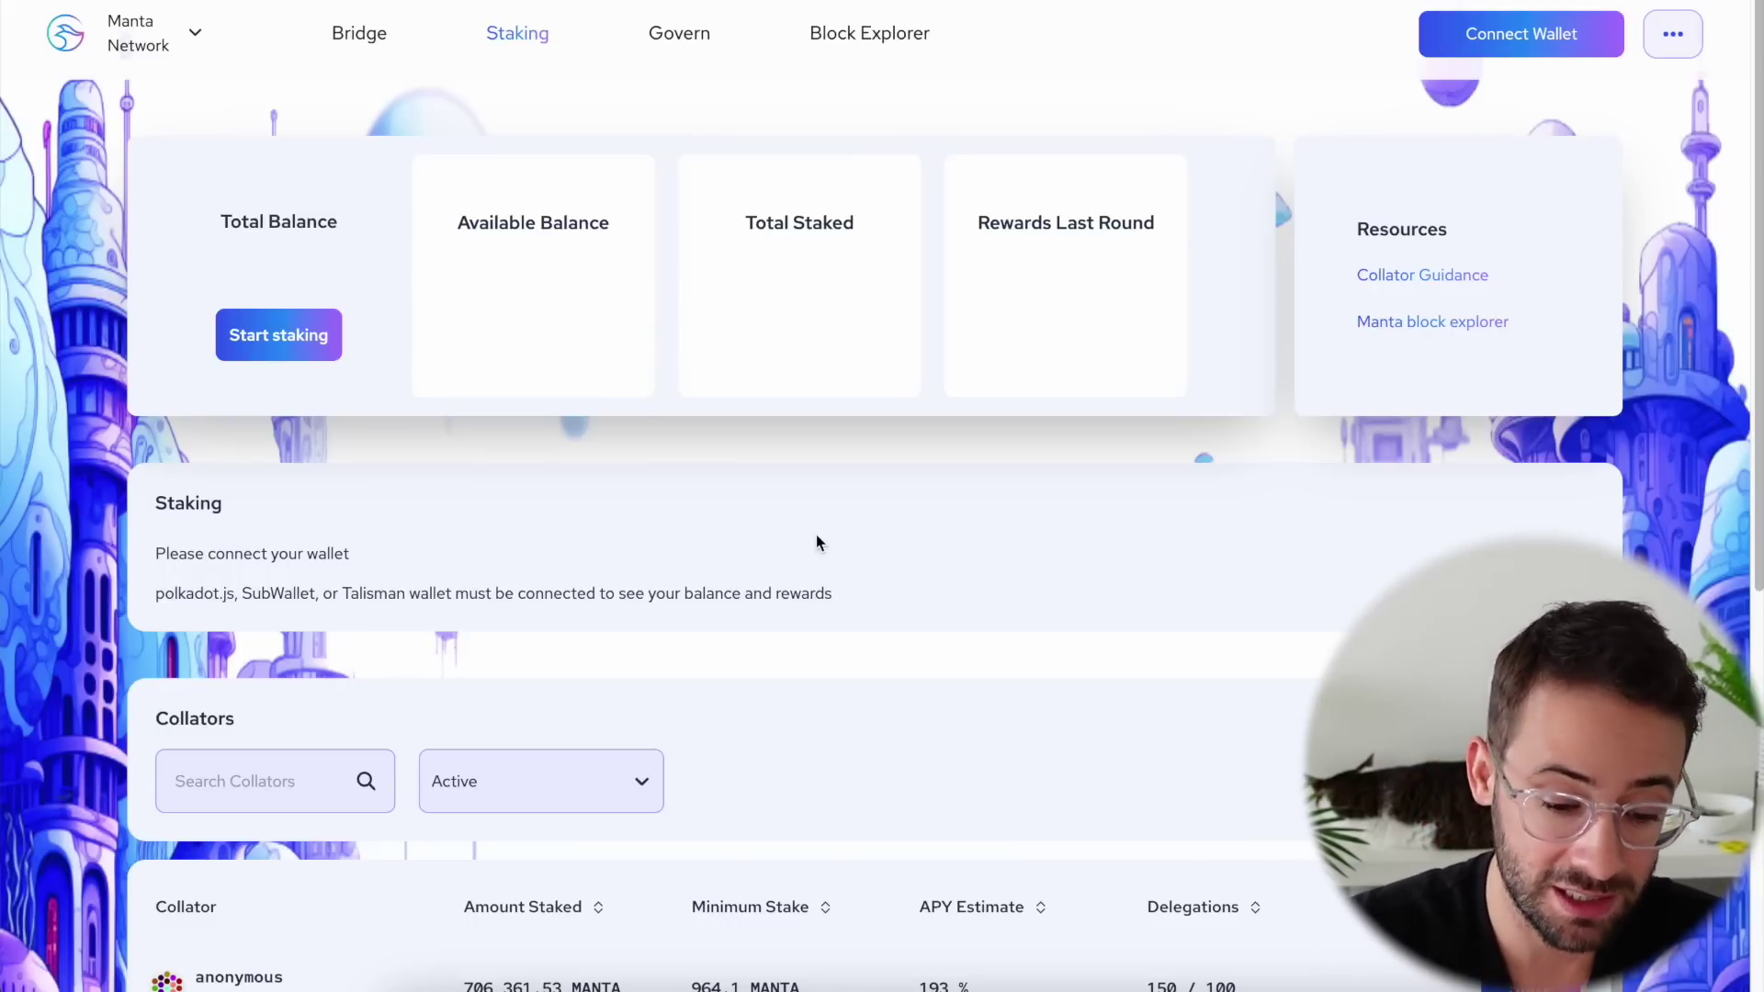
{"action": "scroll", "coordinate": [816, 542], "scroll_direction": "down", "scroll_amount": 5}
{"action": "scroll", "coordinate": [911, 496], "scroll_direction": "down", "scroll_amount": 1}
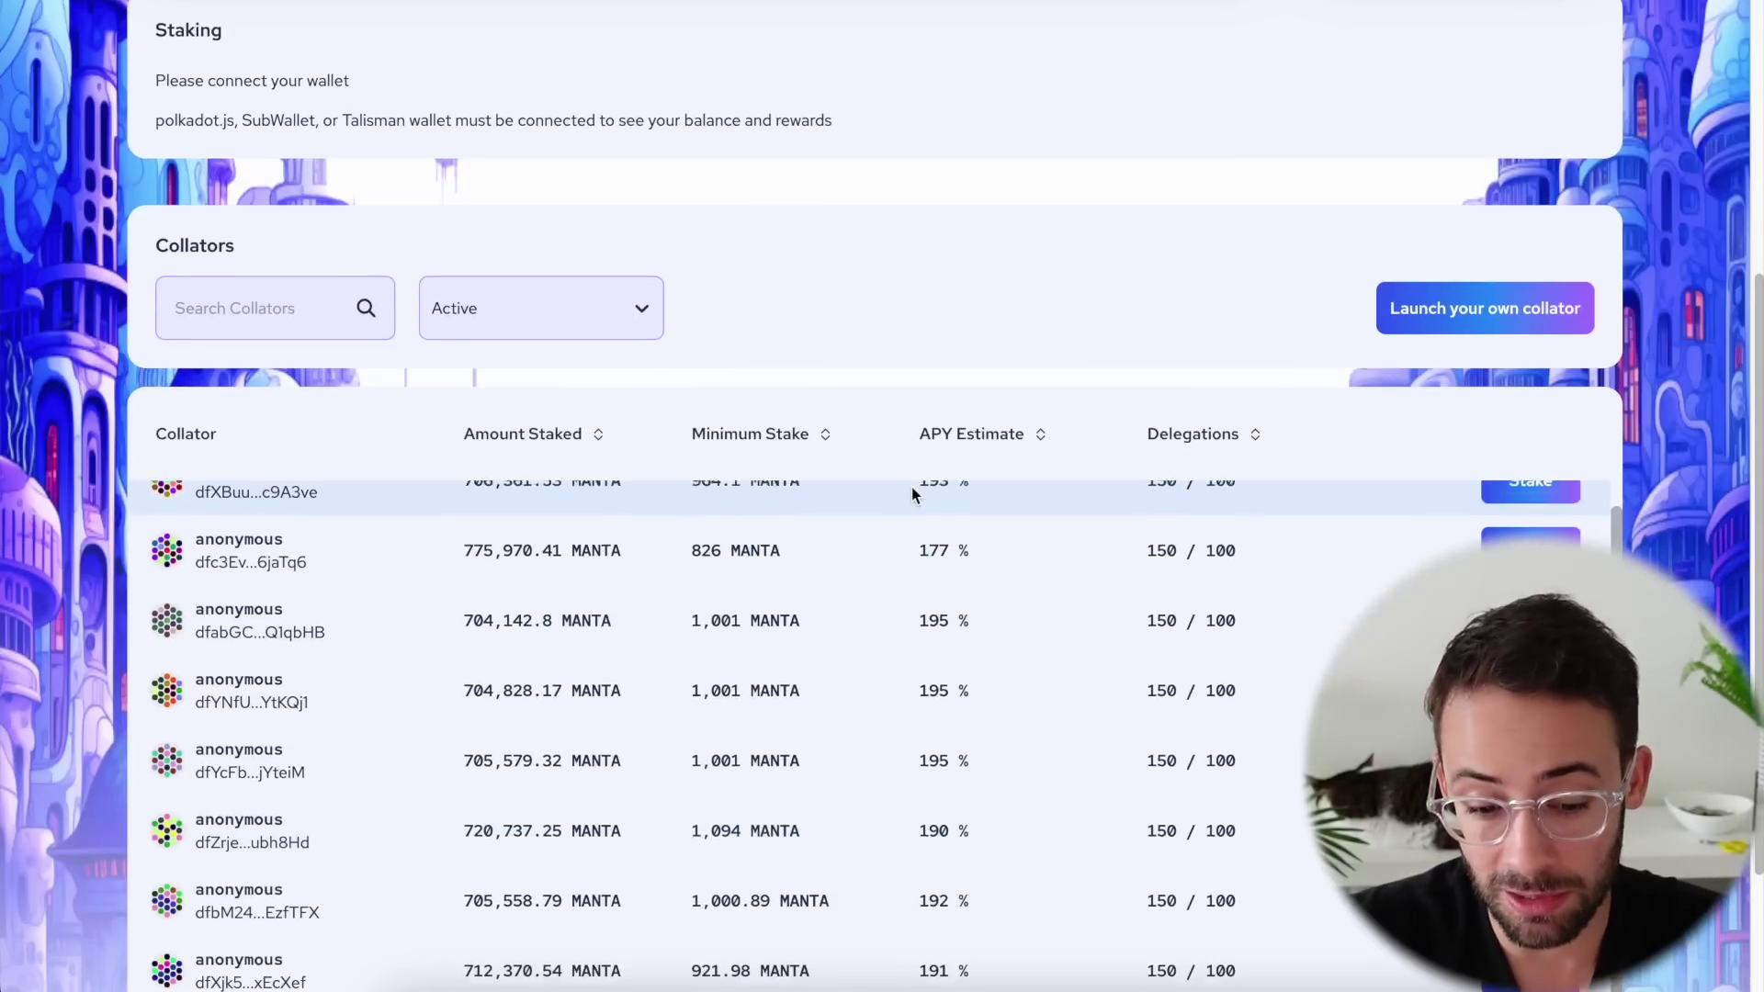
{"action": "scroll", "coordinate": [1044, 315], "scroll_direction": "down", "scroll_amount": 2}
{"action": "scroll", "coordinate": [1181, 339], "scroll_direction": "down", "scroll_amount": 1}
{"action": "scroll", "coordinate": [1343, 532], "scroll_direction": "up", "scroll_amount": 2}
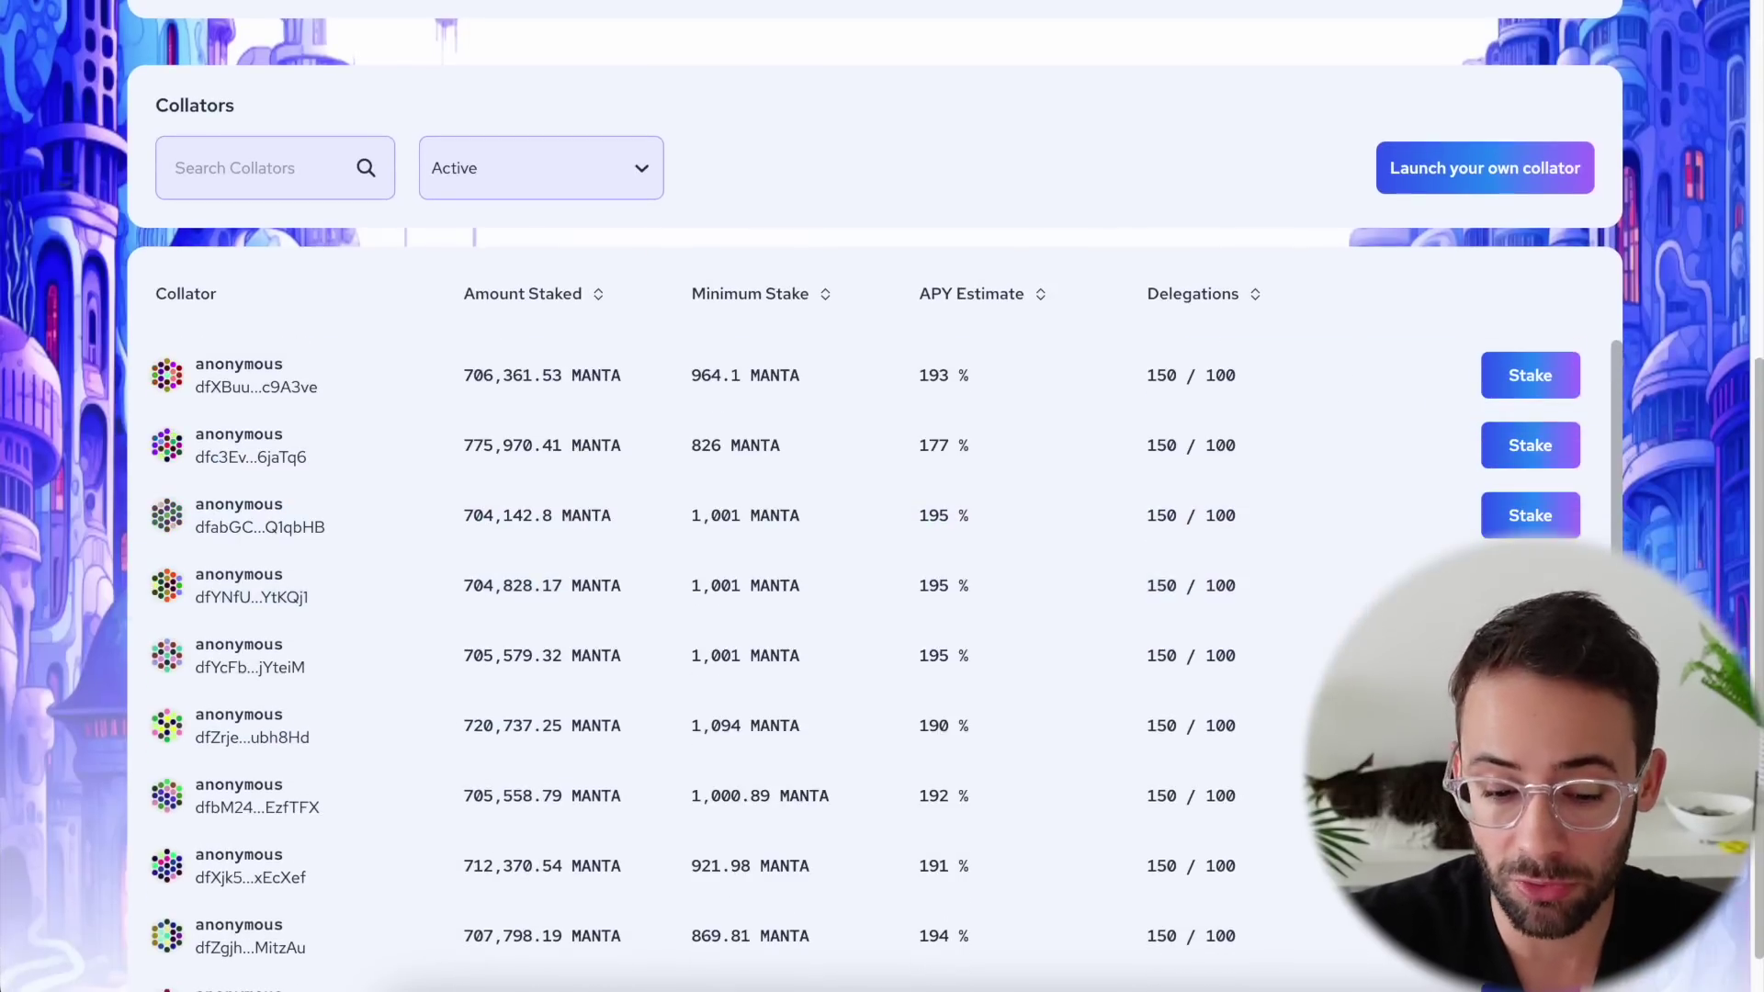
{"action": "scroll", "coordinate": [1343, 525], "scroll_direction": "down", "scroll_amount": 1}
{"action": "scroll", "coordinate": [1214, 781], "scroll_direction": "down", "scroll_amount": 2}
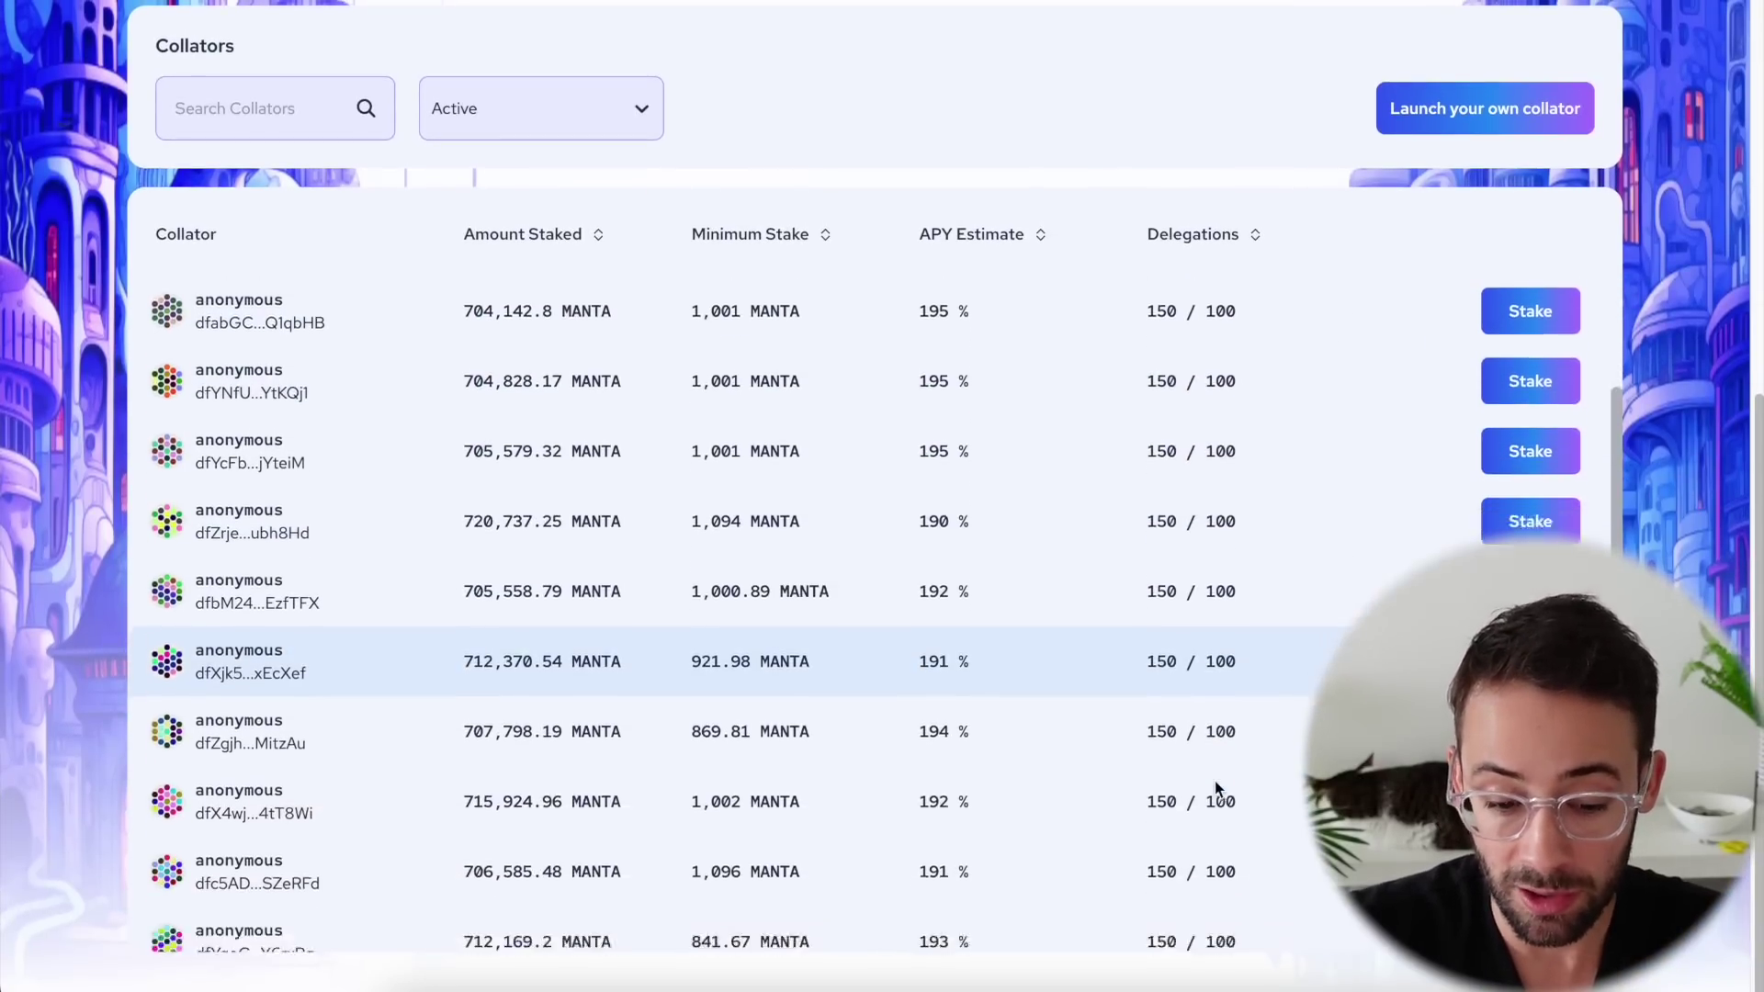
{"action": "scroll", "coordinate": [1214, 787], "scroll_direction": "down", "scroll_amount": 1}
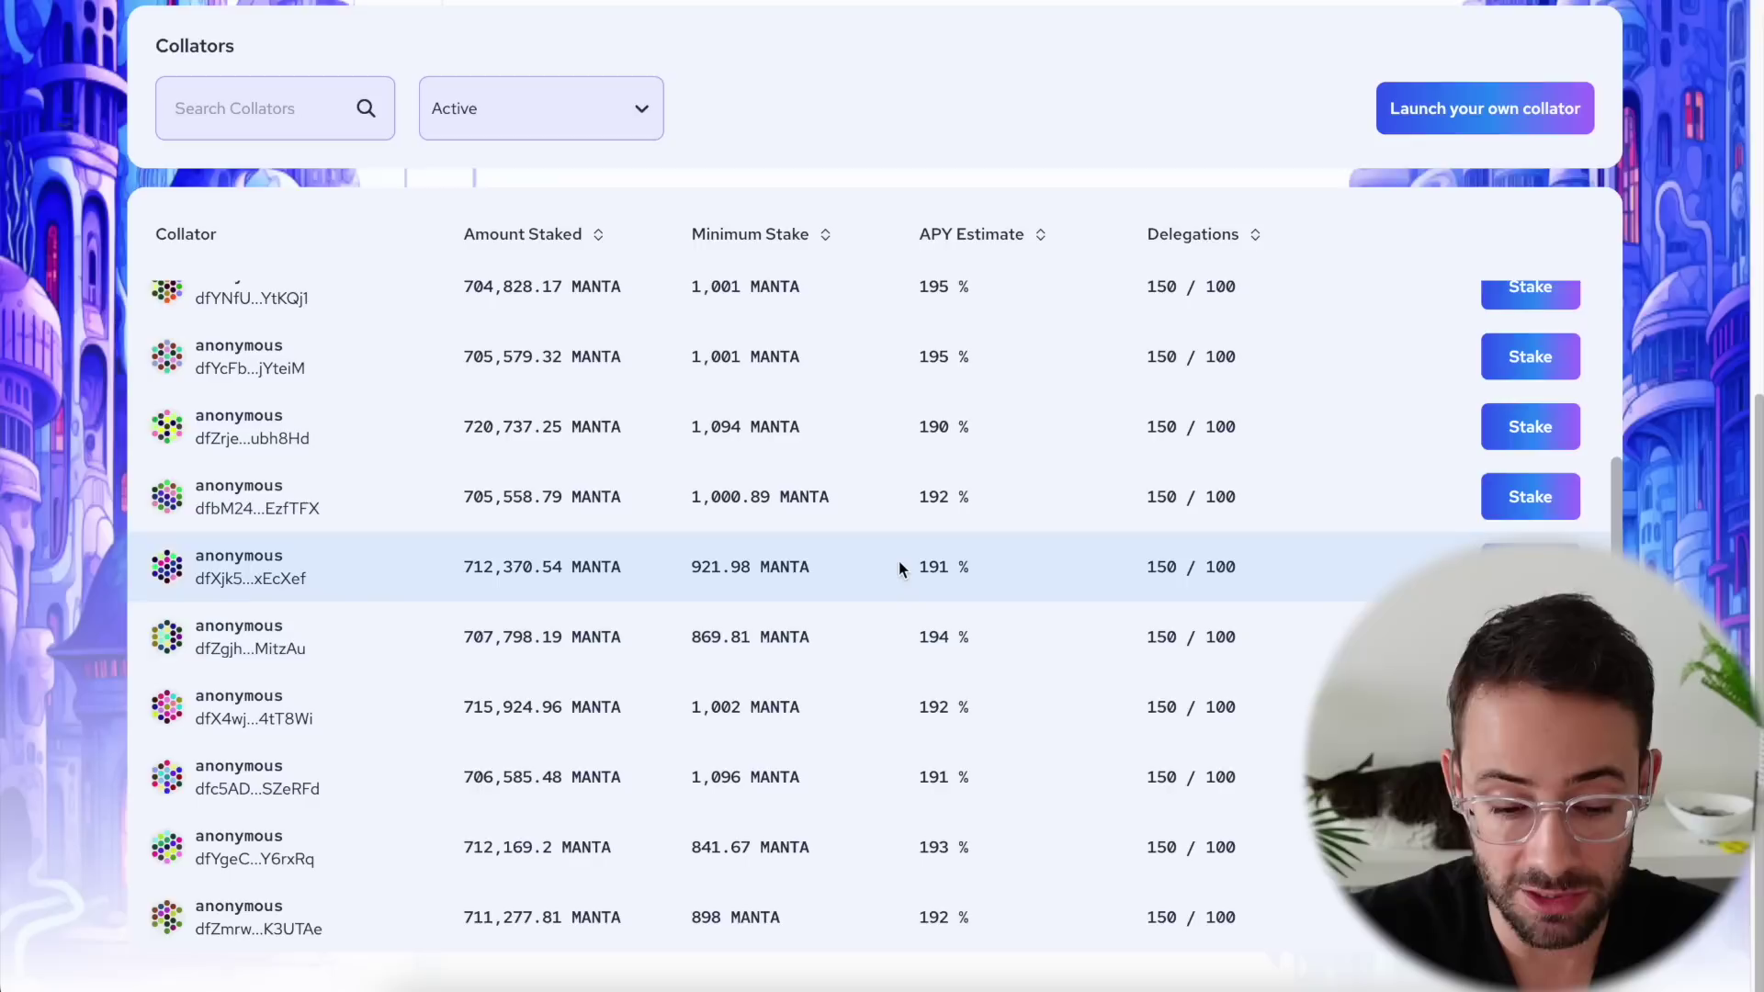
{"action": "scroll", "coordinate": [884, 762], "scroll_direction": "up", "scroll_amount": 3}
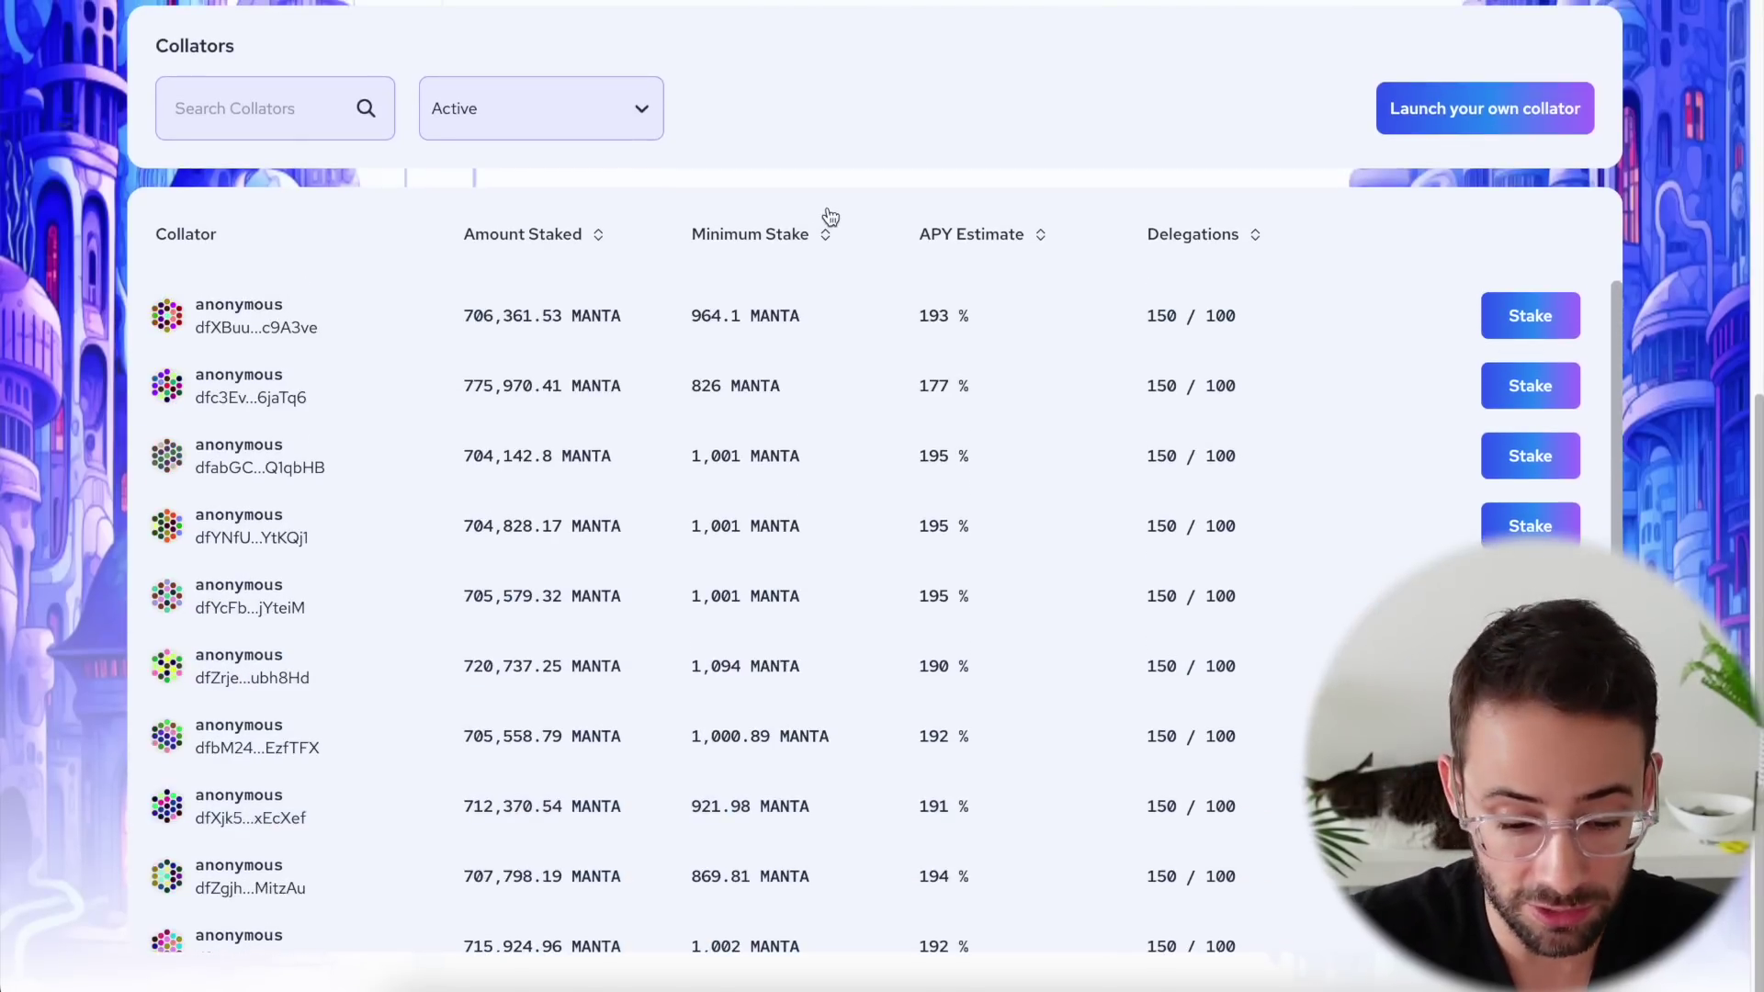
{"action": "scroll", "coordinate": [826, 579], "scroll_direction": "up", "scroll_amount": 1}
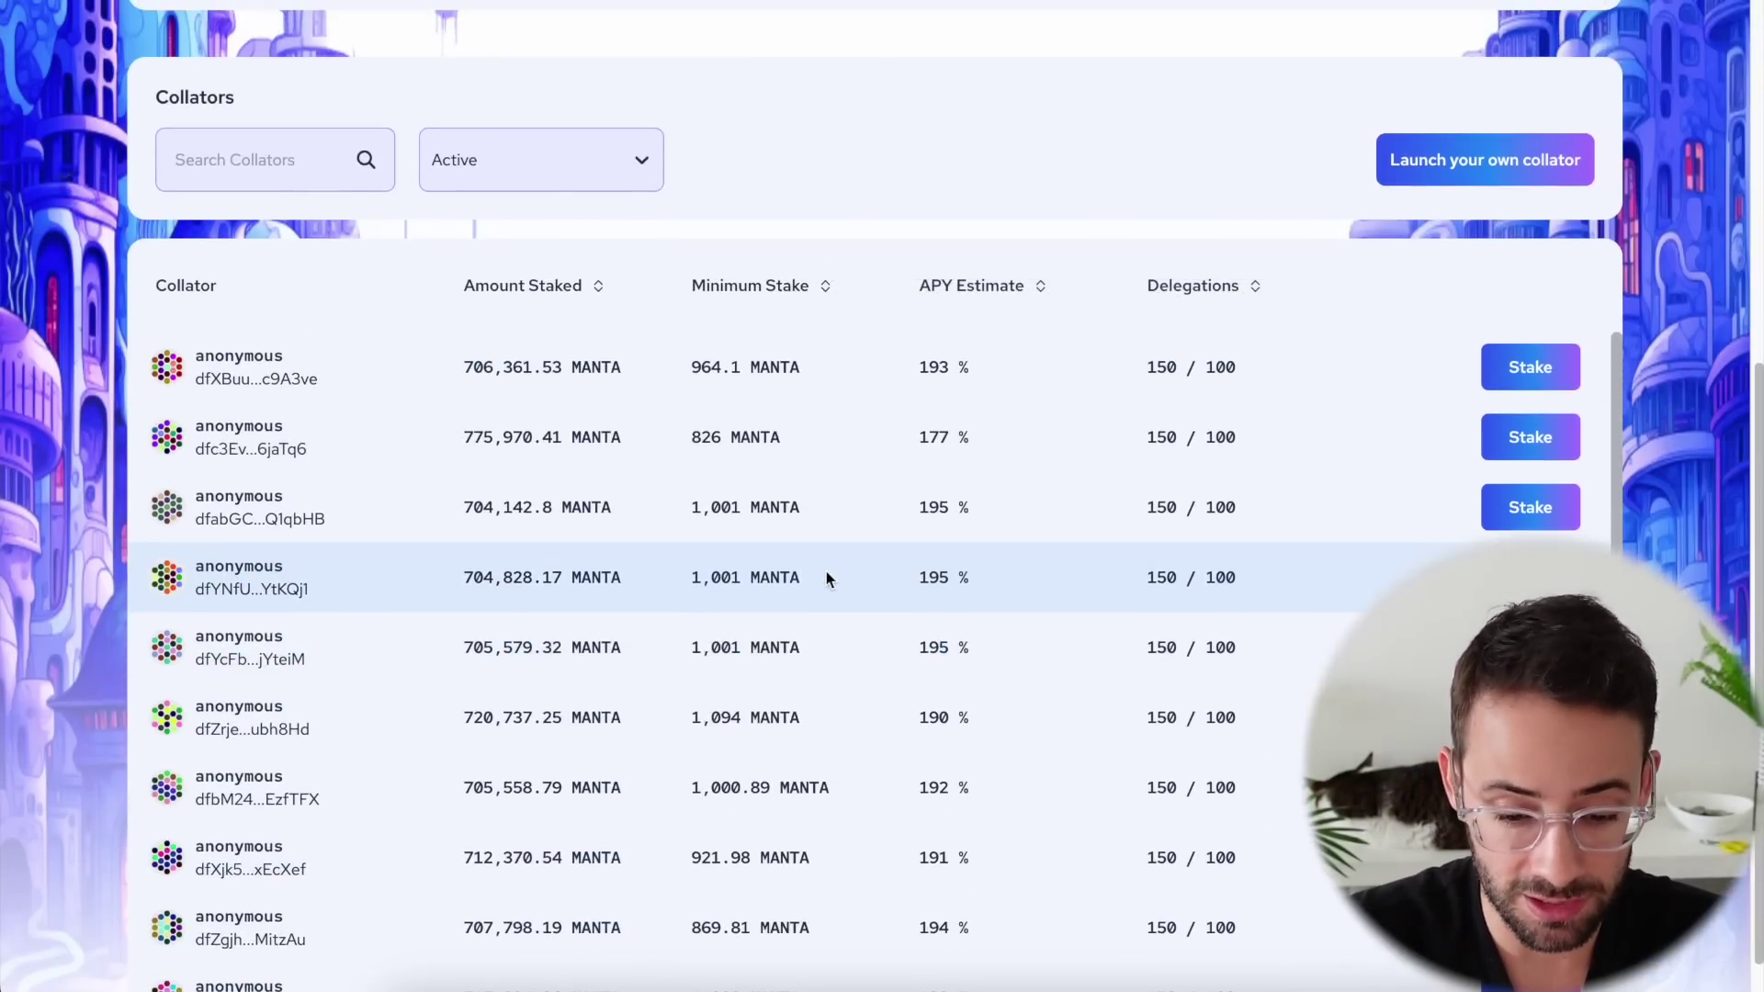
{"action": "scroll", "coordinate": [826, 578], "scroll_direction": "up", "scroll_amount": 6}
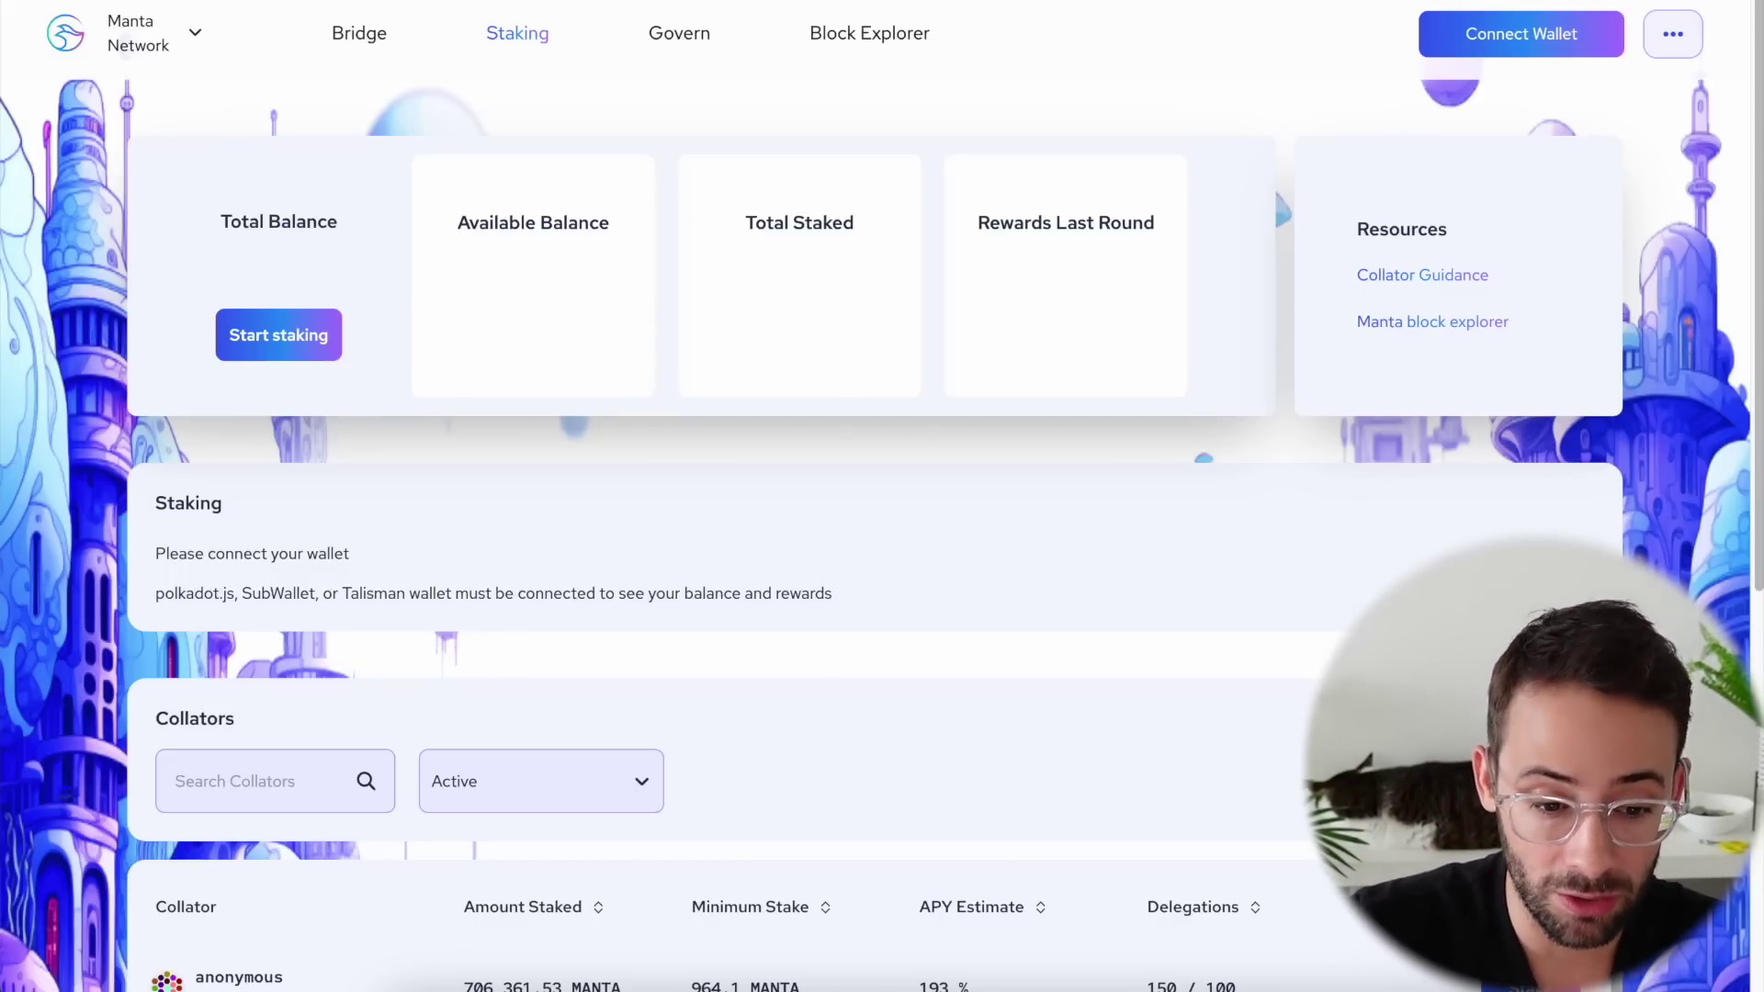
{"action": "scroll", "coordinate": [891, 614], "scroll_direction": "down", "scroll_amount": 6}
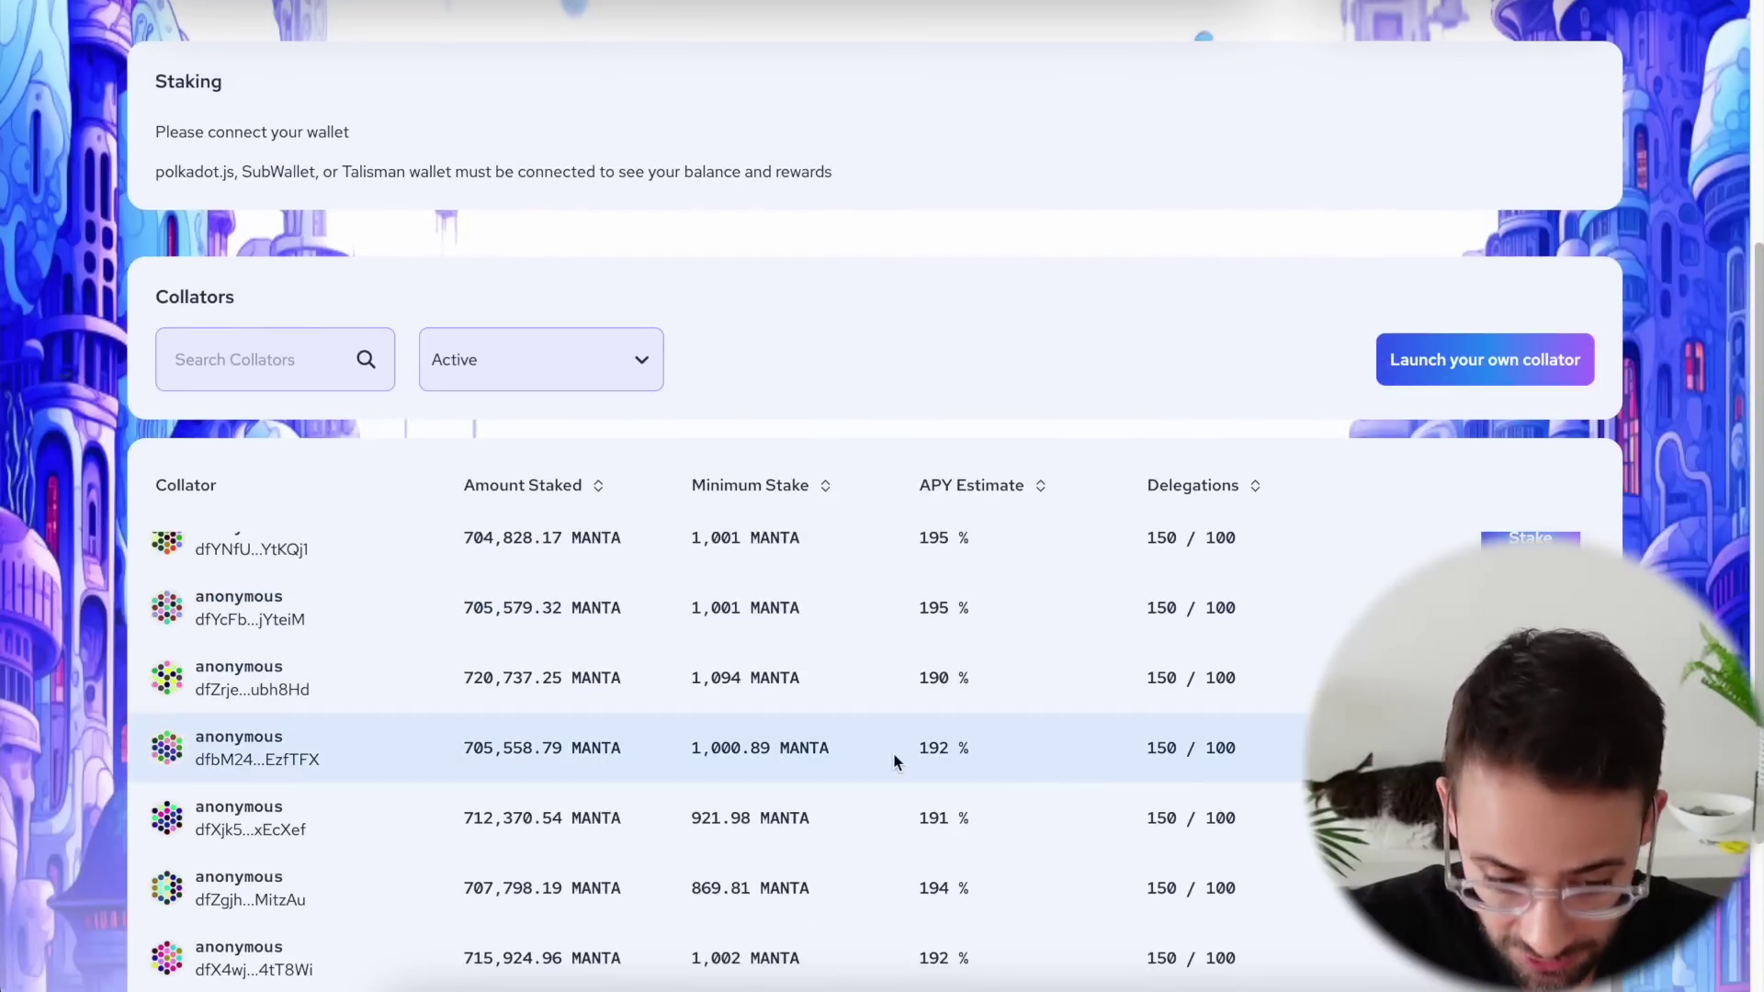
{"action": "scroll", "coordinate": [326, 662], "scroll_direction": "up", "scroll_amount": 3}
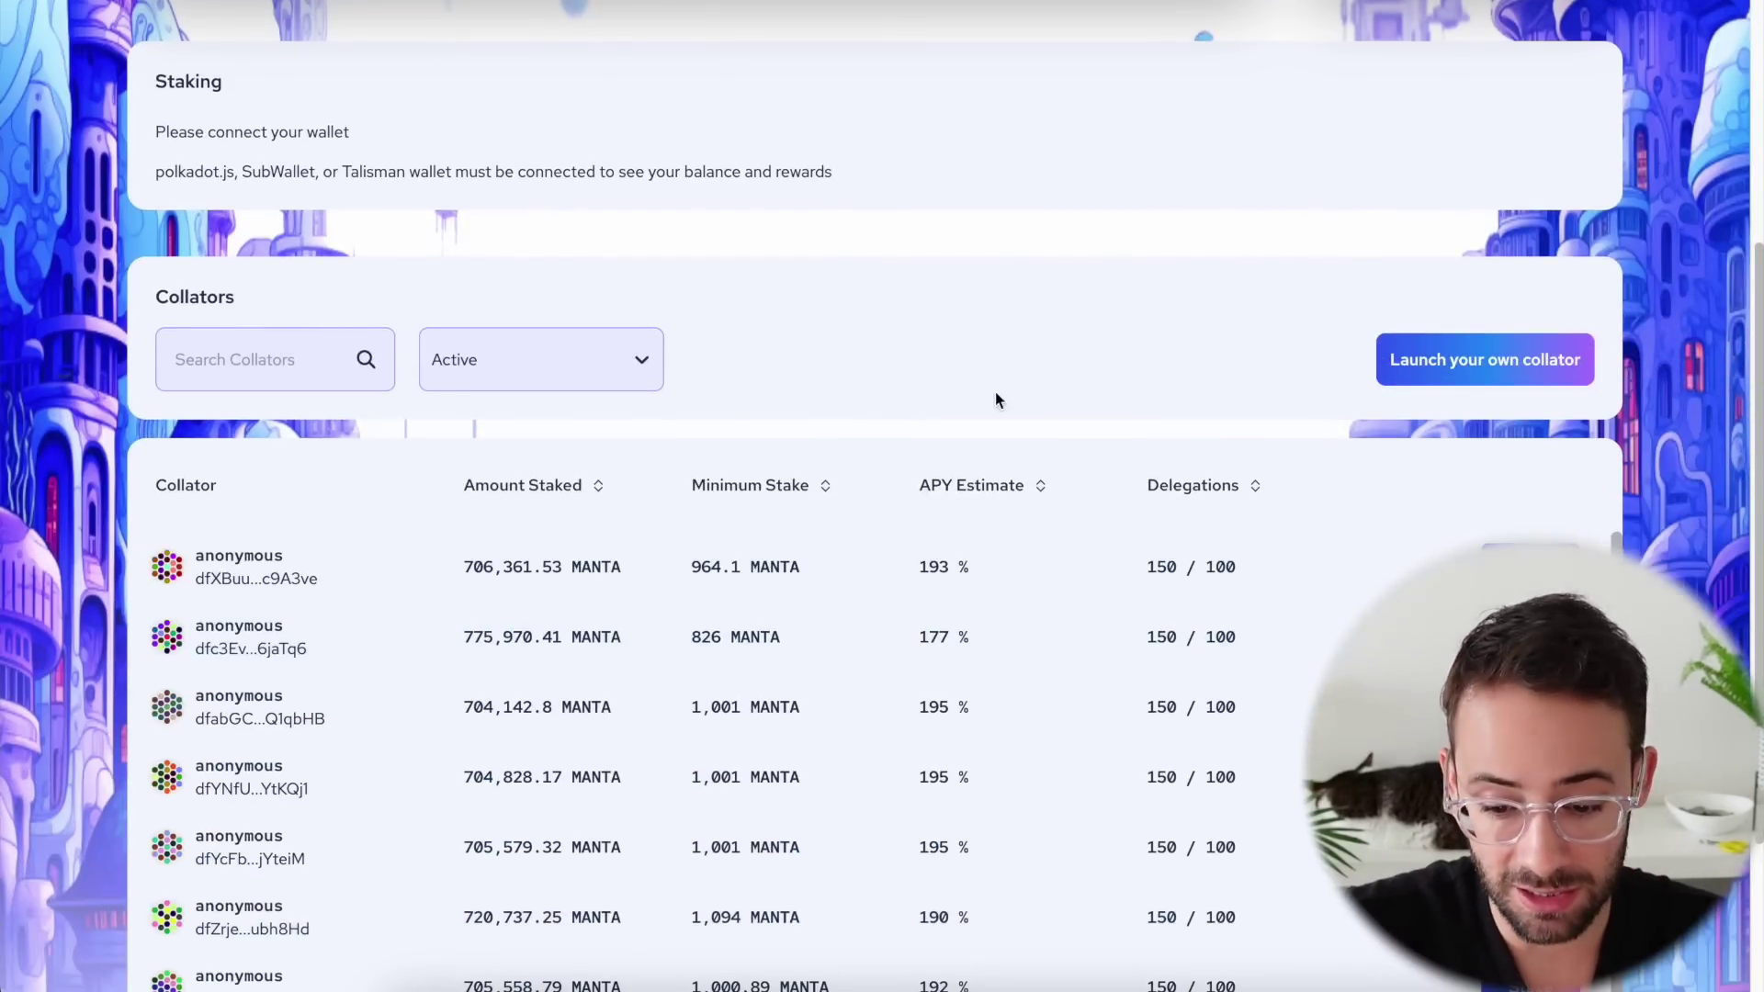
{"action": "scroll", "coordinate": [1270, 618], "scroll_direction": "down", "scroll_amount": 3}
{"action": "scroll", "coordinate": [1269, 617], "scroll_direction": "up", "scroll_amount": 1}
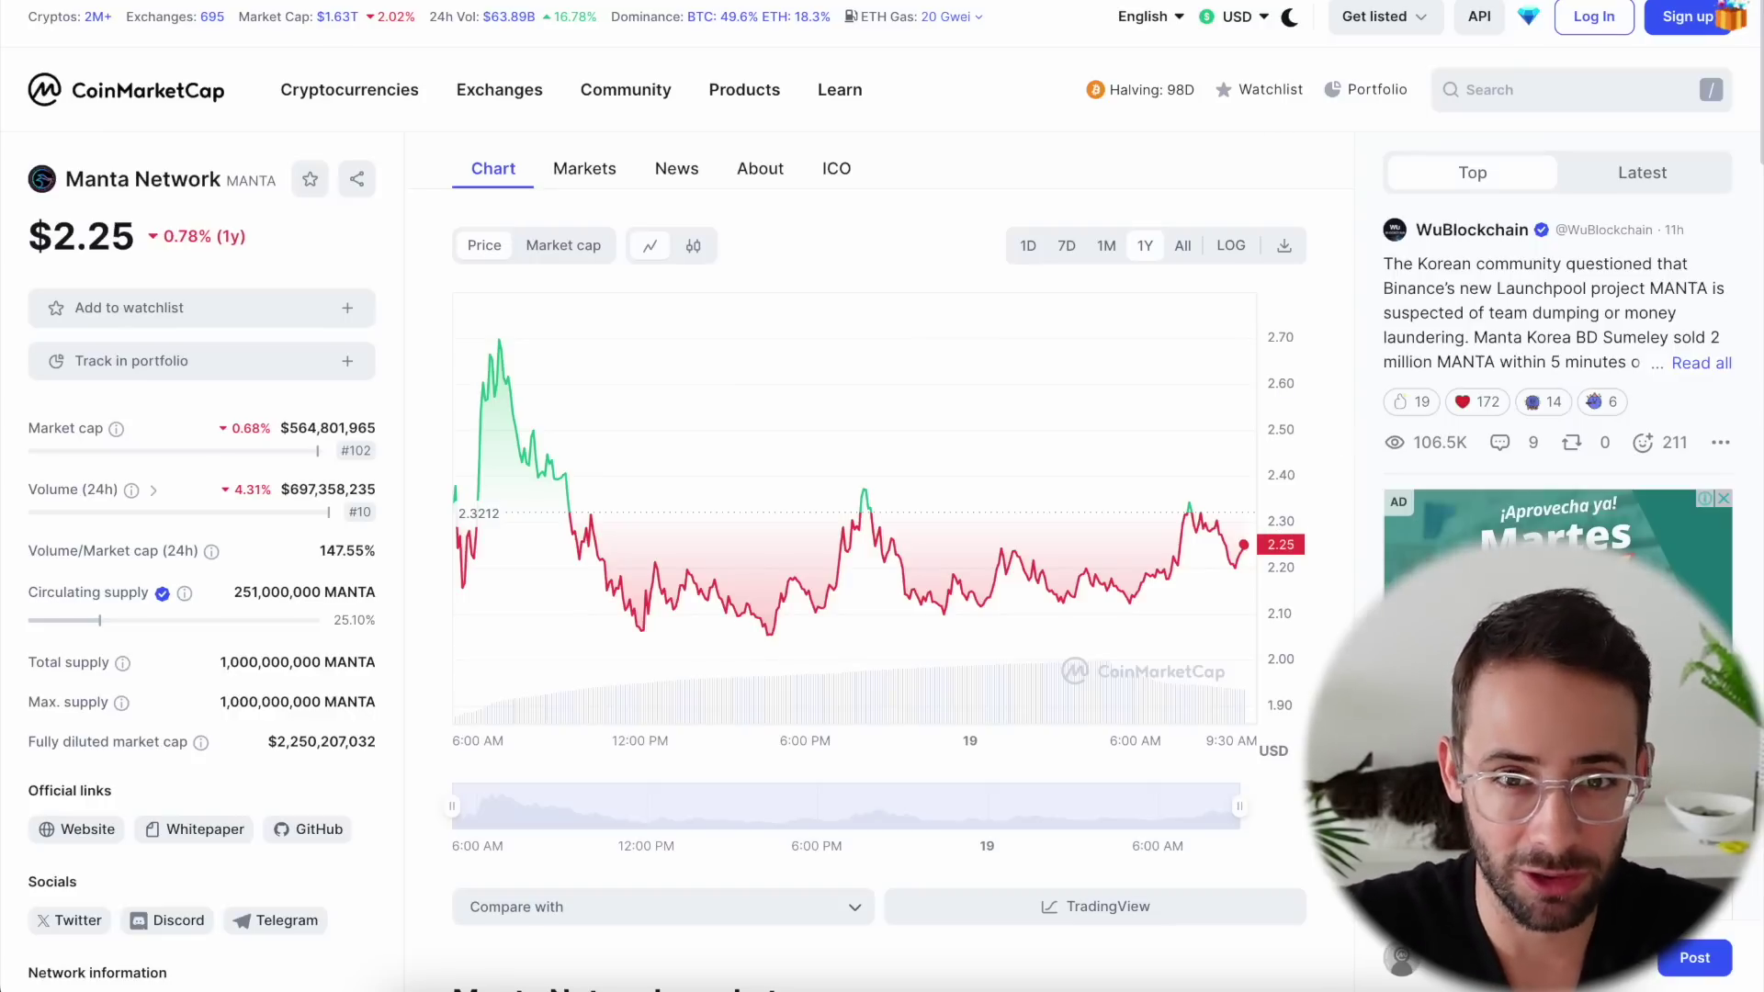
Check the MANTA chart's download options, then bring up MetaMask with Alt+Shift+M.
{"action": "left_click", "coordinate": [1284, 245]}
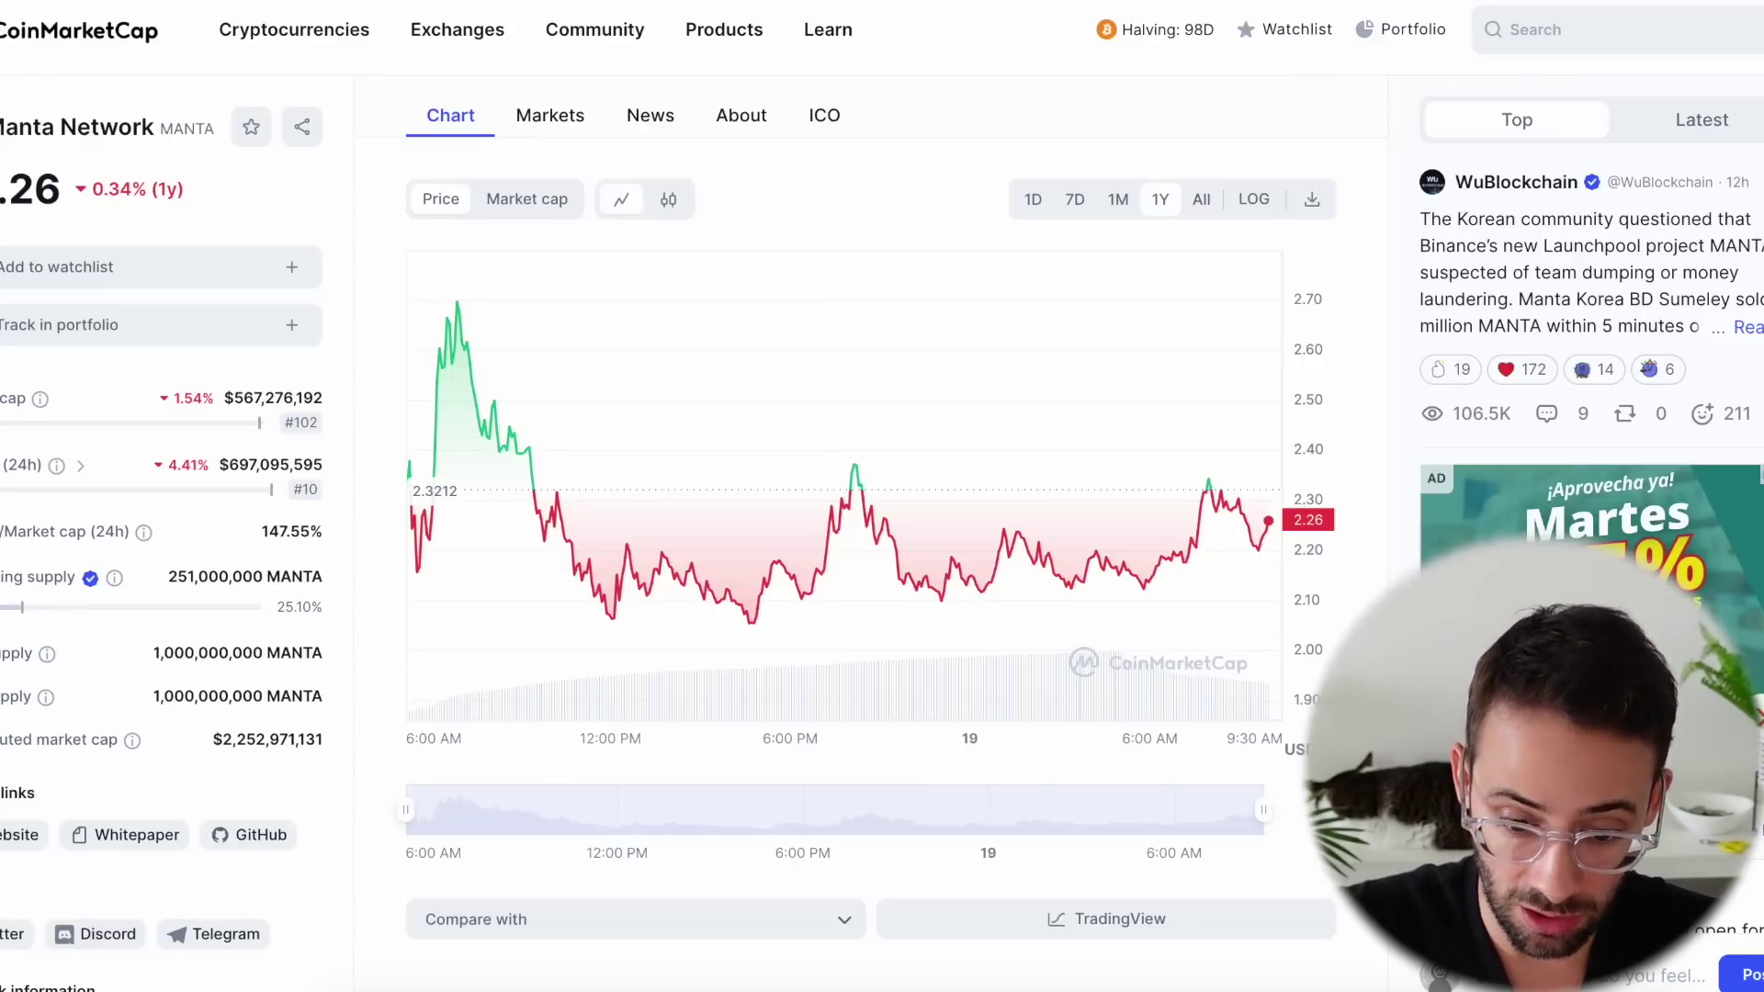
{"action": "key", "text": "alt+shift+m"}
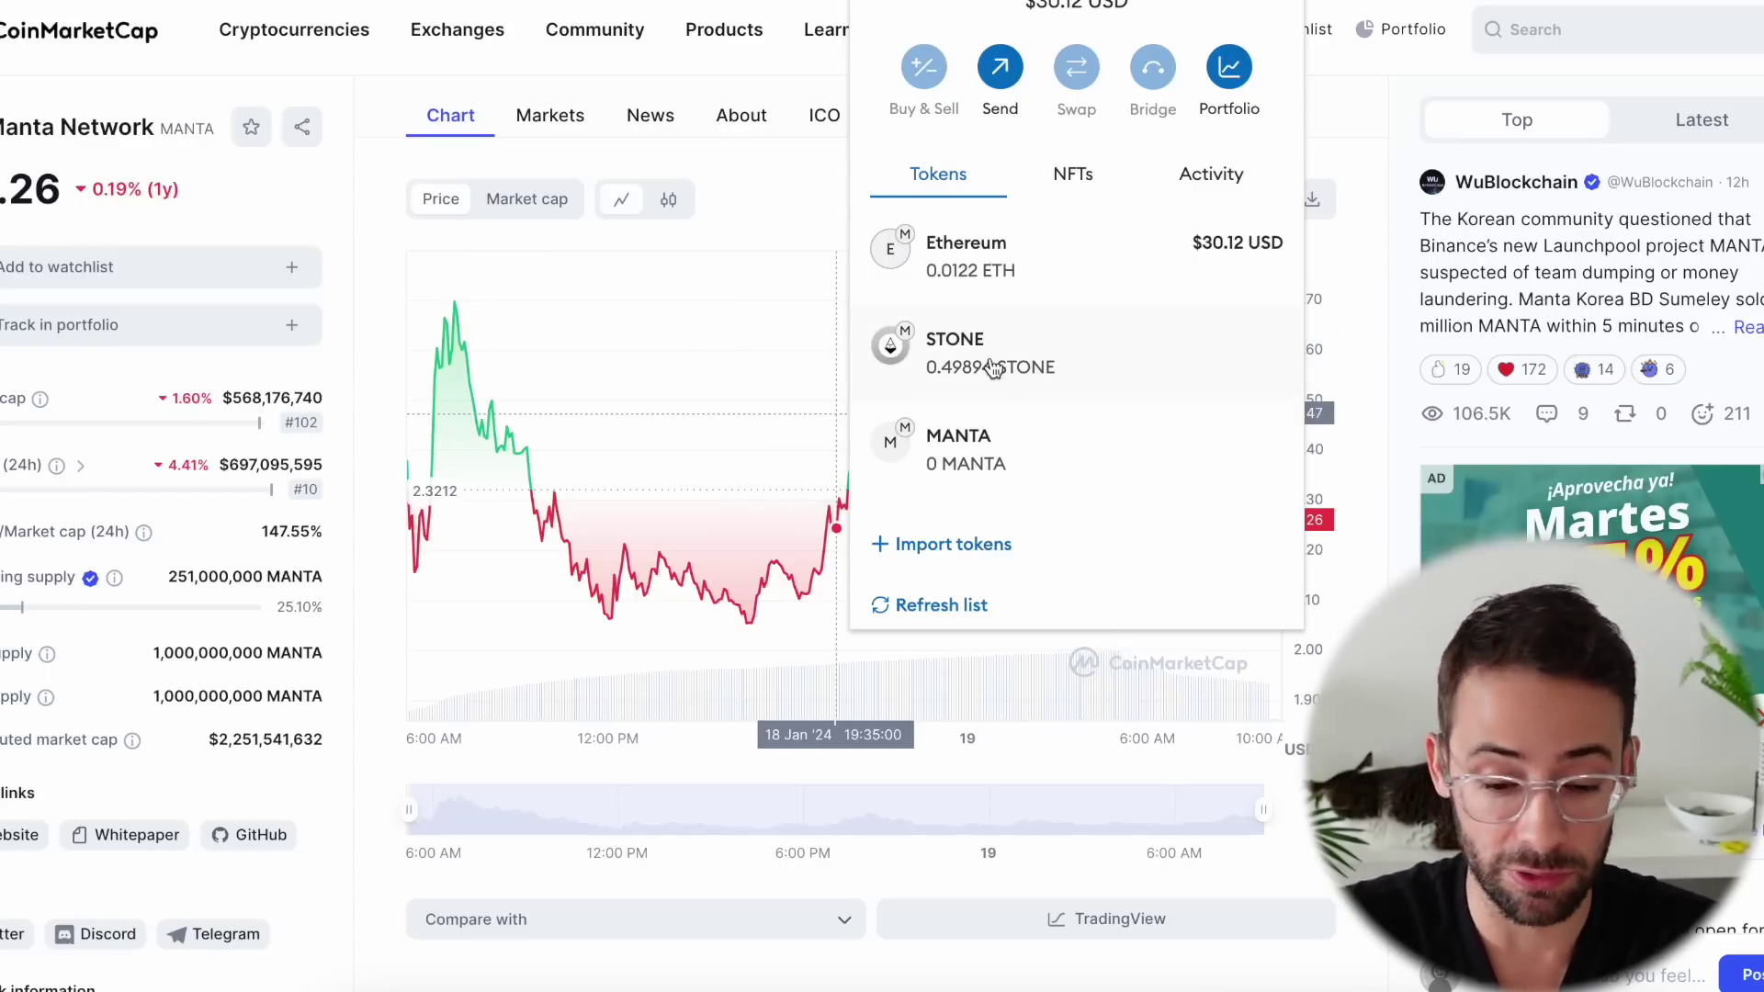
Review the 0.0122 ETH, 0.49894 STONE and 0 MANTA balances, then dismiss MetaMask.
{"action": "scroll", "coordinate": [1111, 377], "scroll_direction": "up", "scroll_amount": 1}
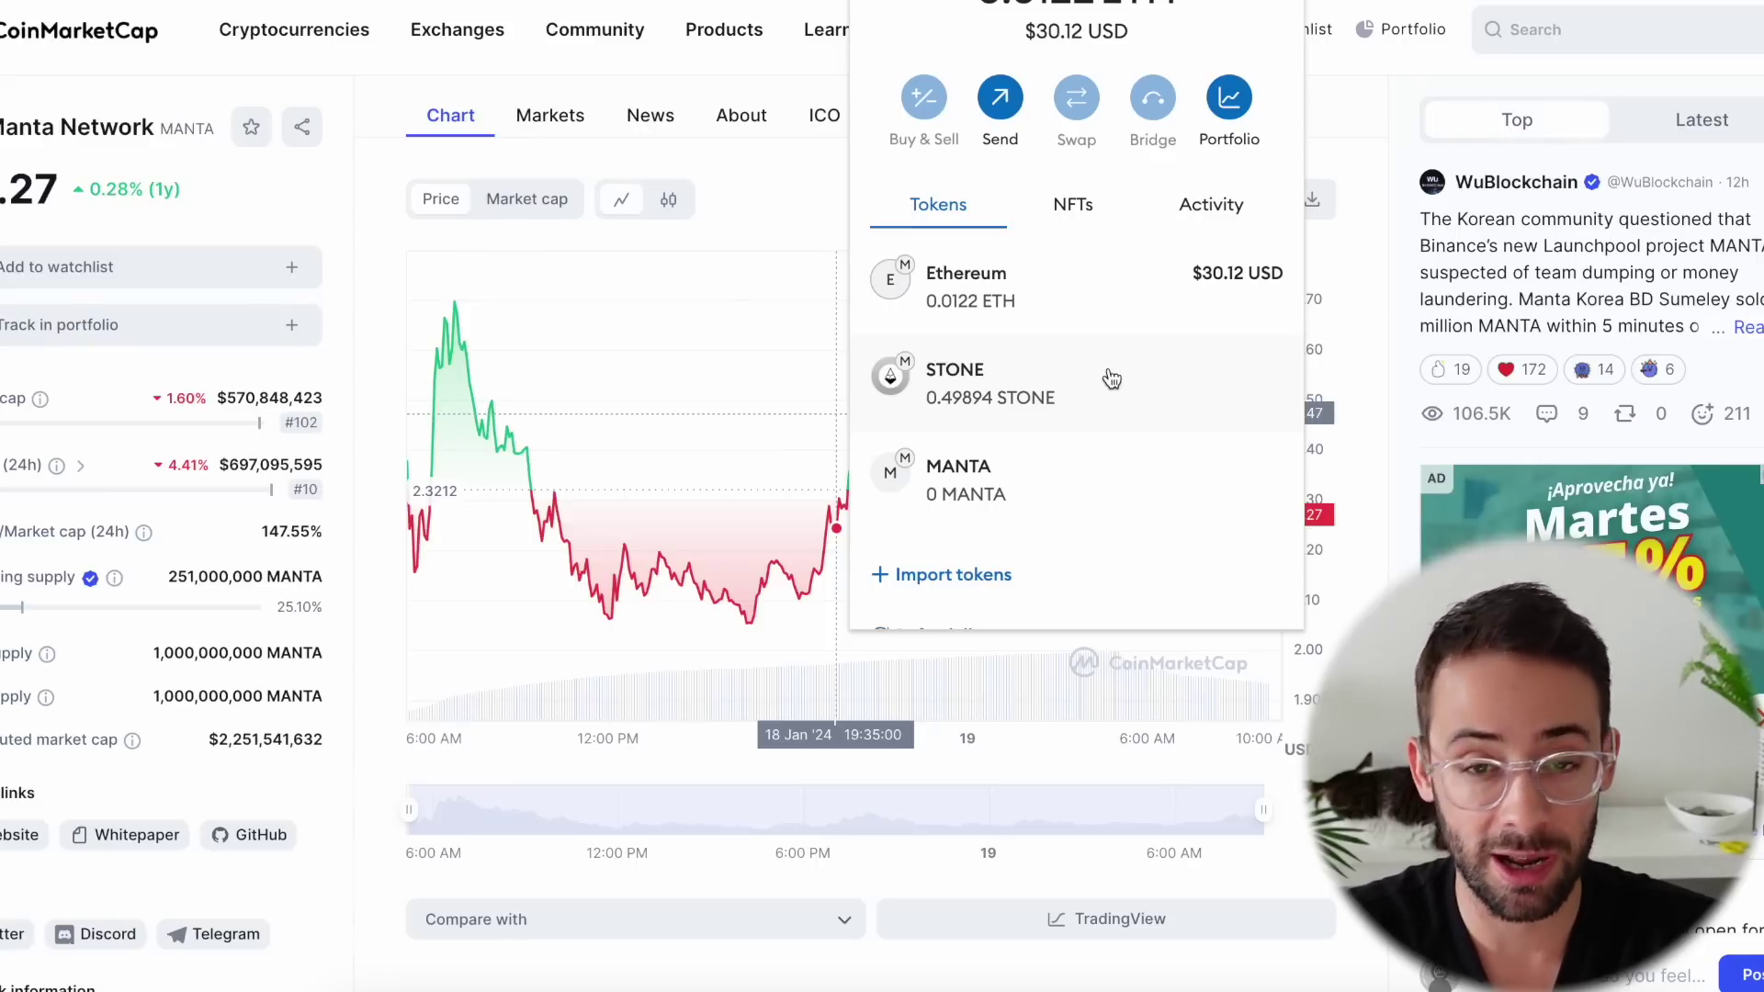
{"action": "scroll", "coordinate": [1111, 377], "scroll_direction": "down", "scroll_amount": 1}
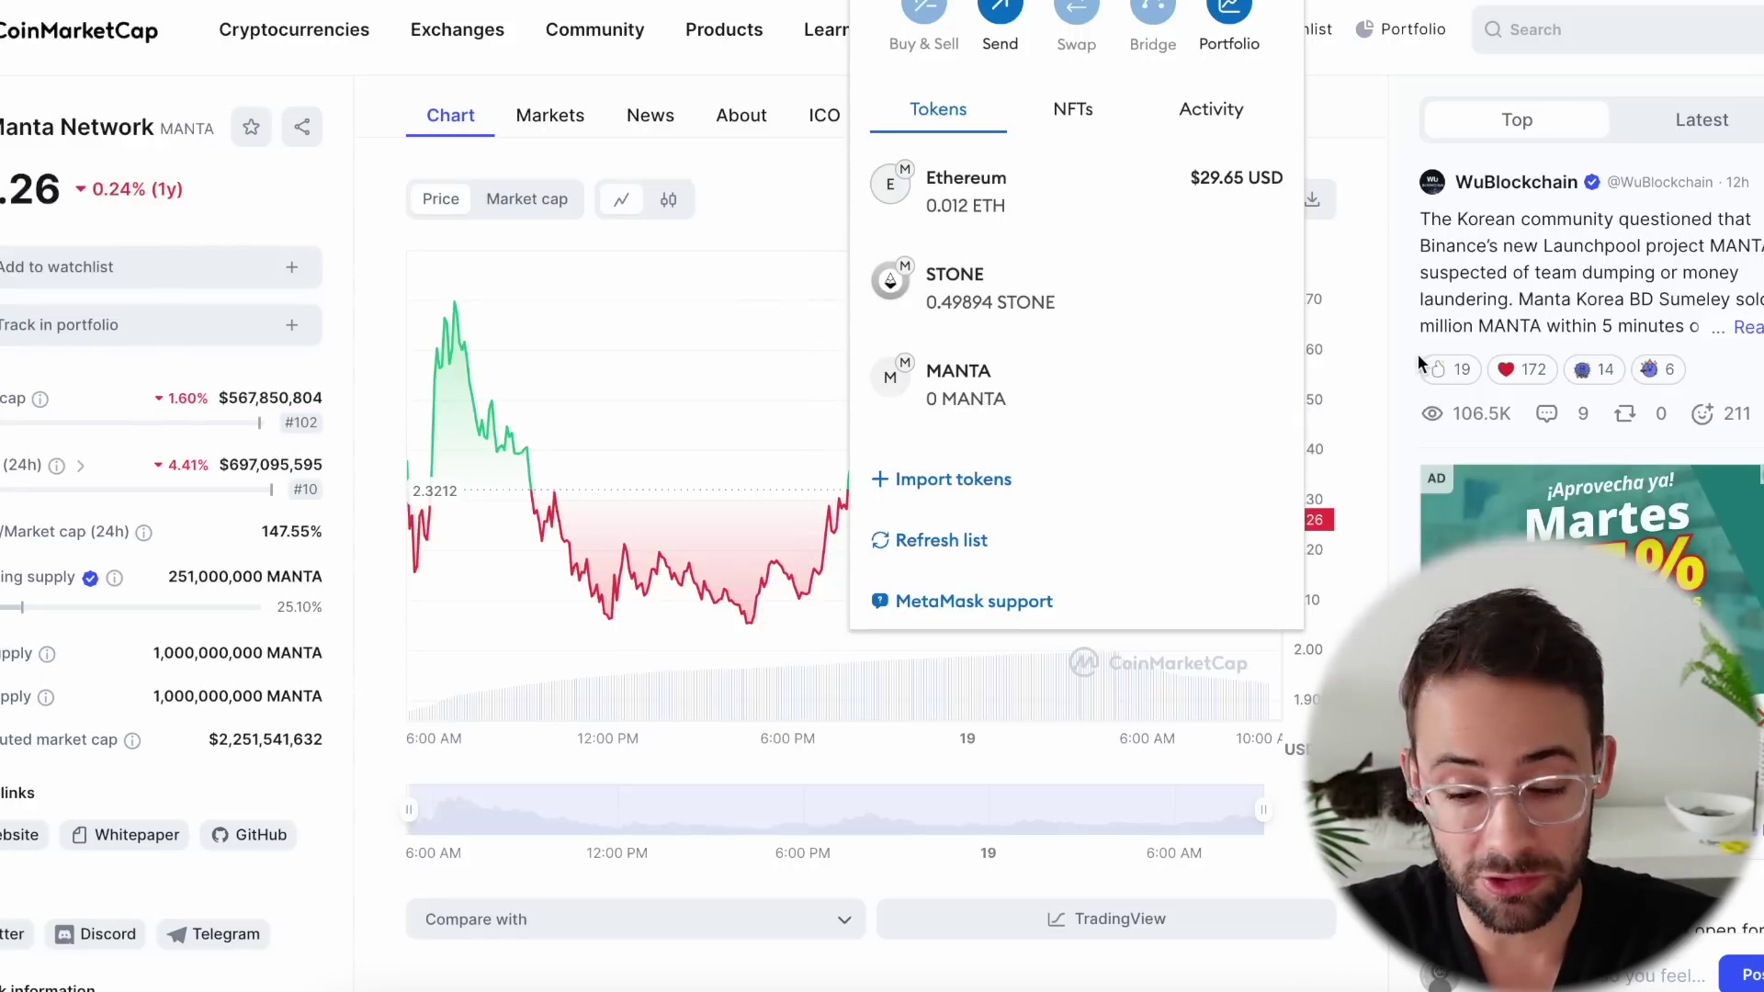
{"action": "left_click", "coordinate": [1403, 386]}
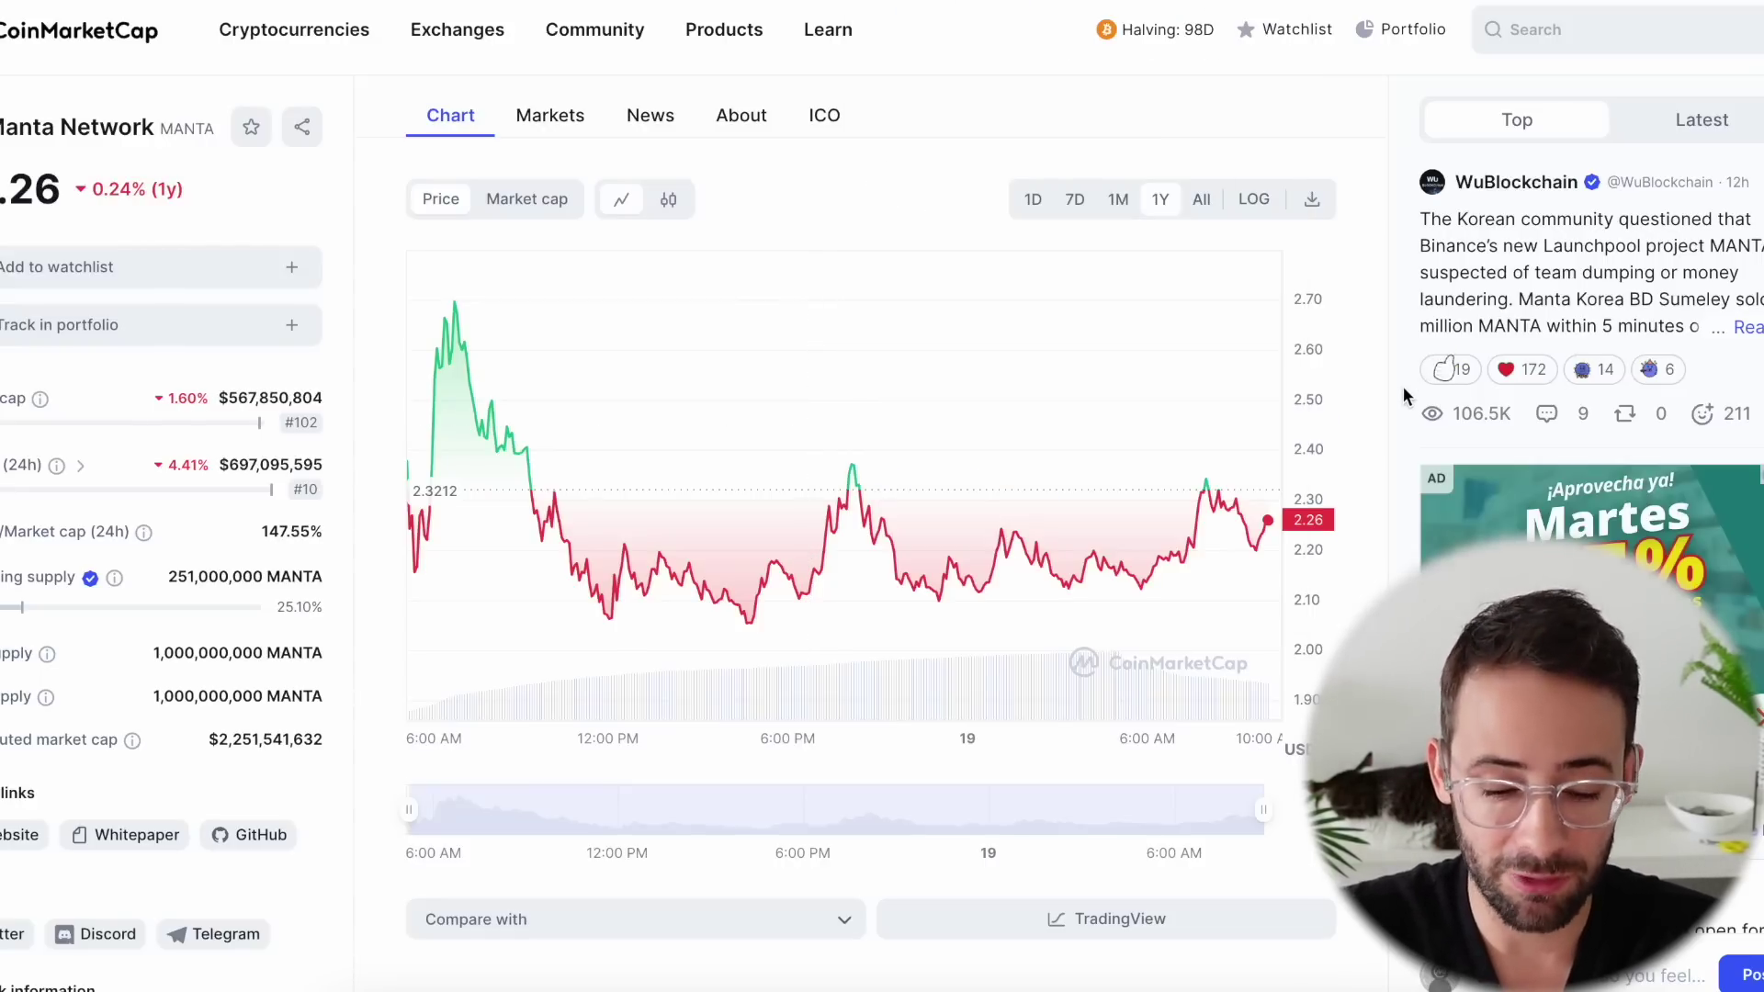